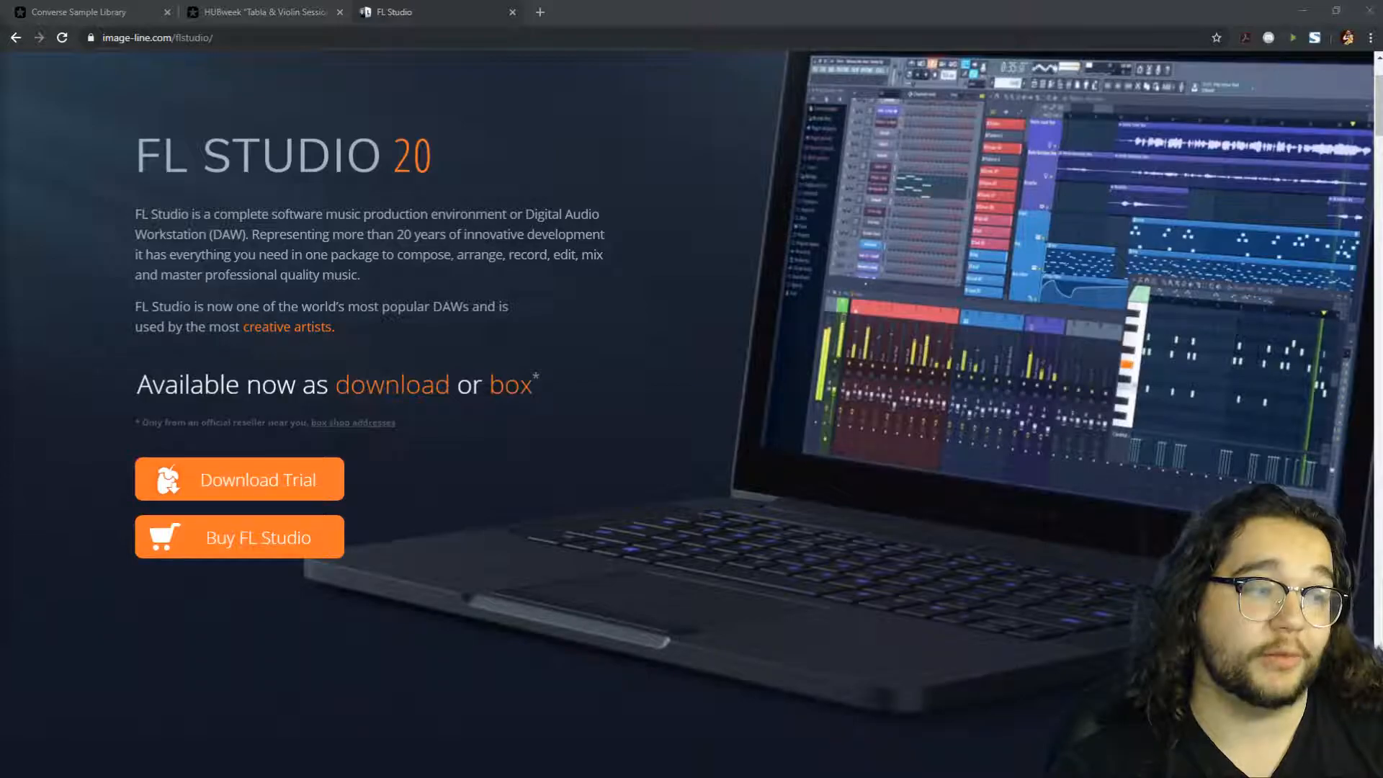
Switch to FL Studio, move the Channel rack aside and replace the Sampler channel with the FL Keys instrument
{"action": "key", "text": "alt+Tab"}
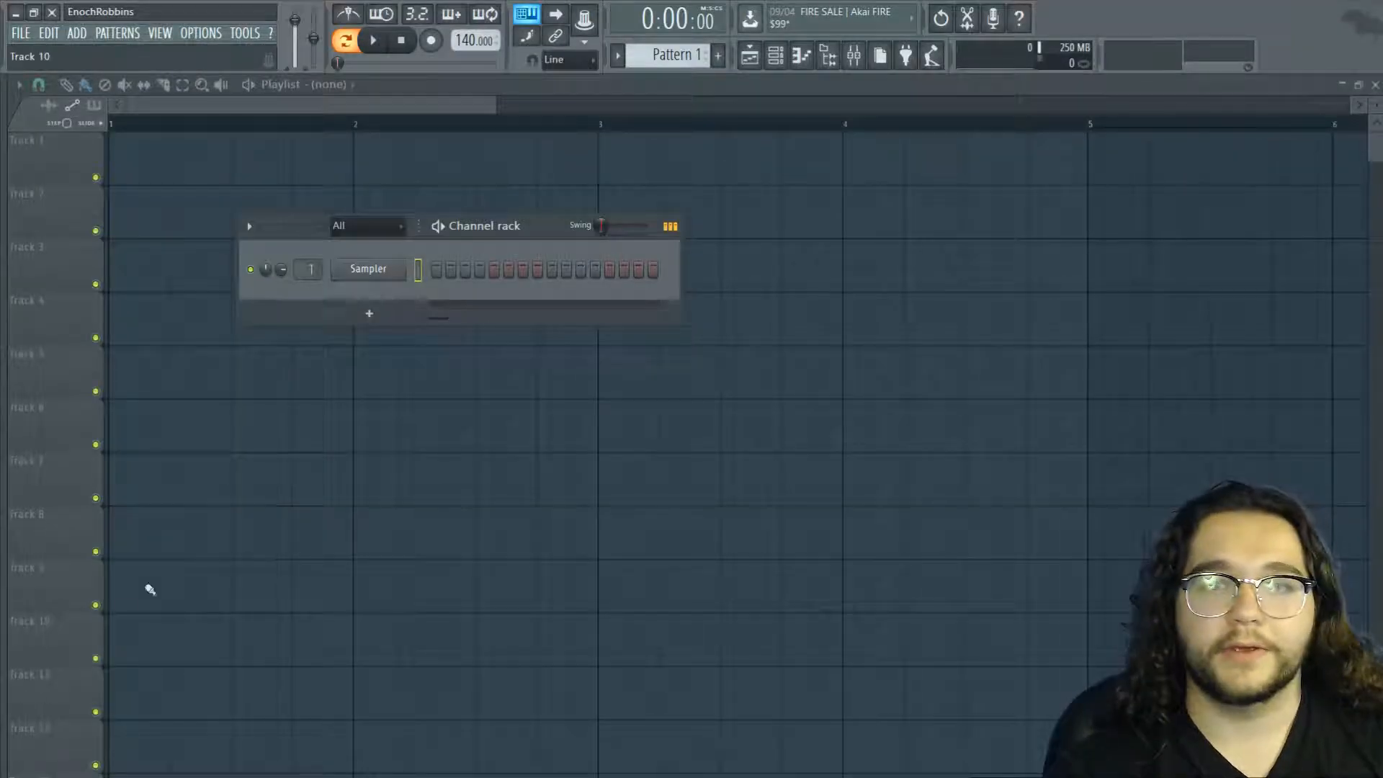
{"action": "left_click_drag", "start_coordinate": [527, 228], "coordinate": [412, 153]}
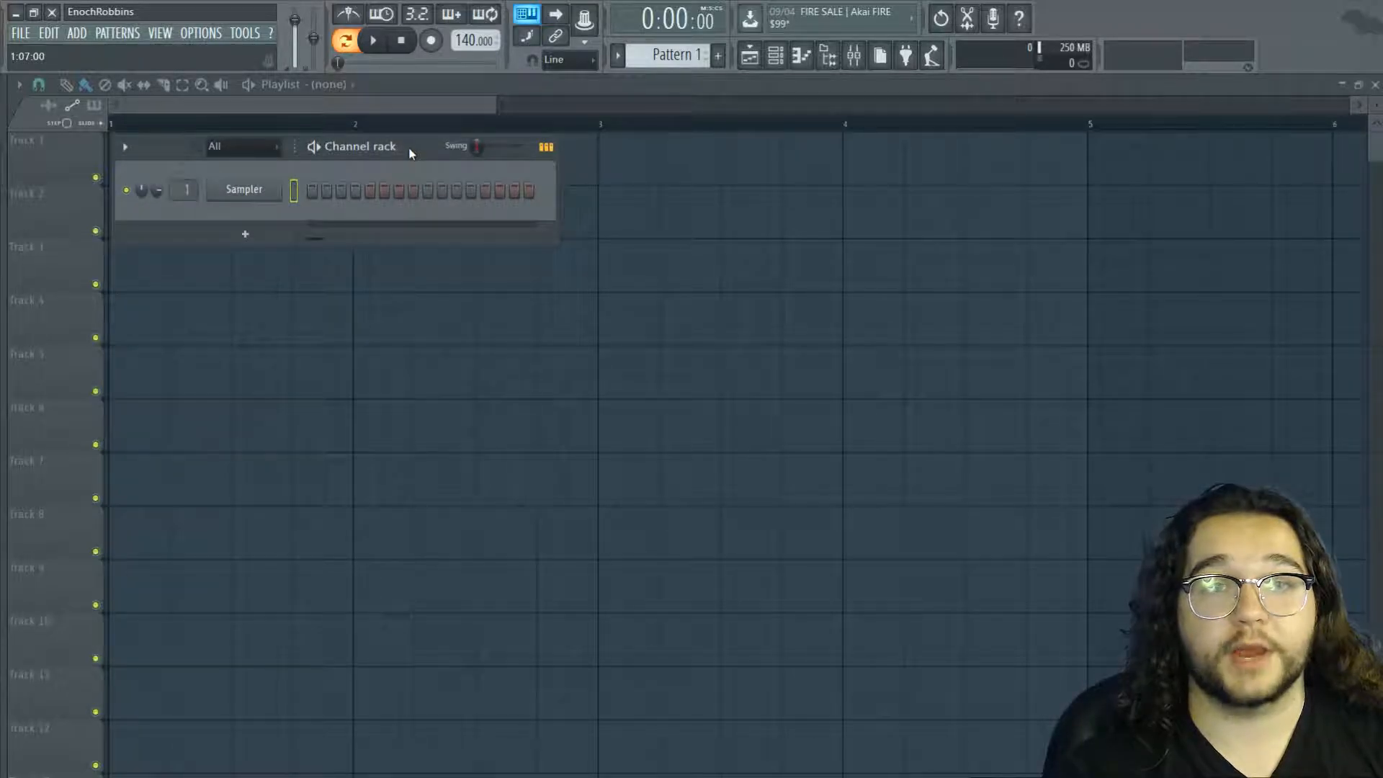
{"action": "right_click", "coordinate": [252, 195]}
{"action": "mouse_move", "coordinate": [356, 319]}
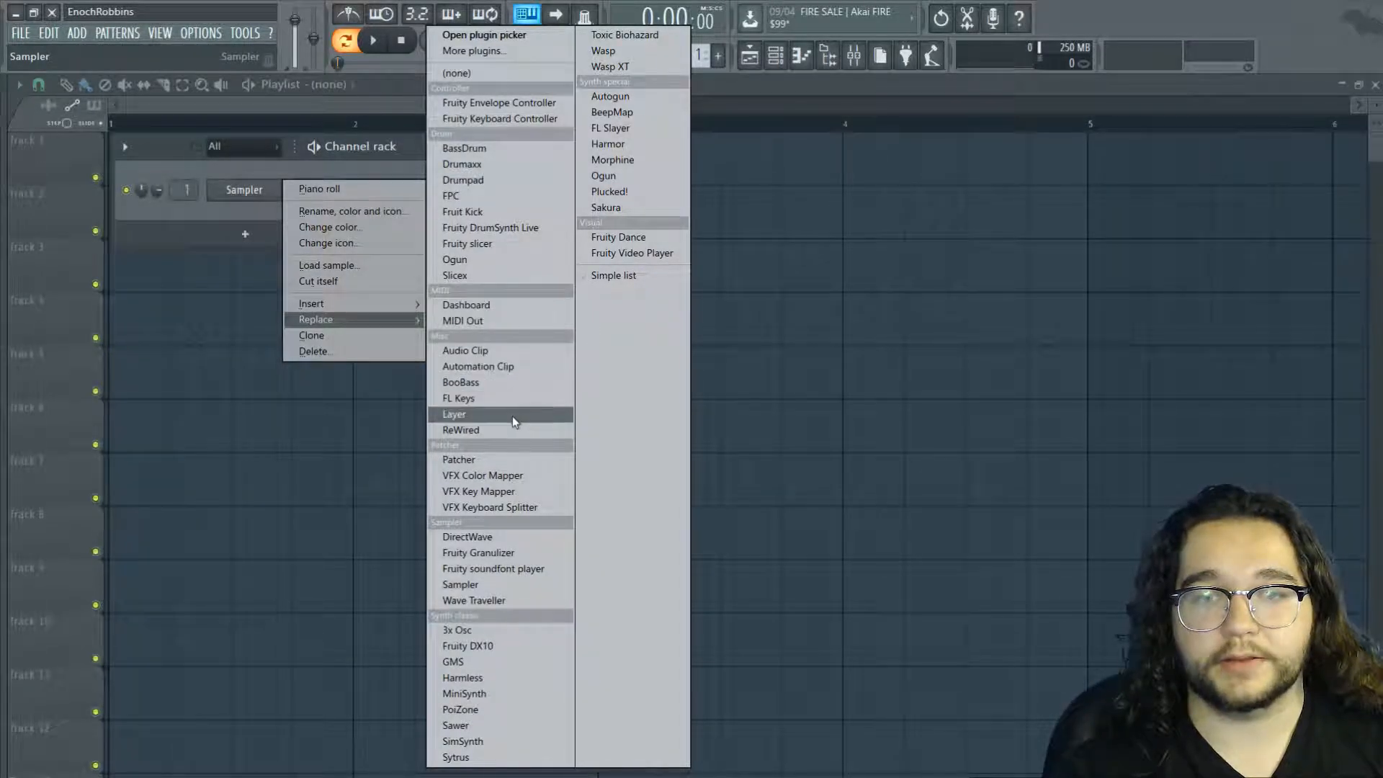
{"action": "left_click", "coordinate": [465, 397]}
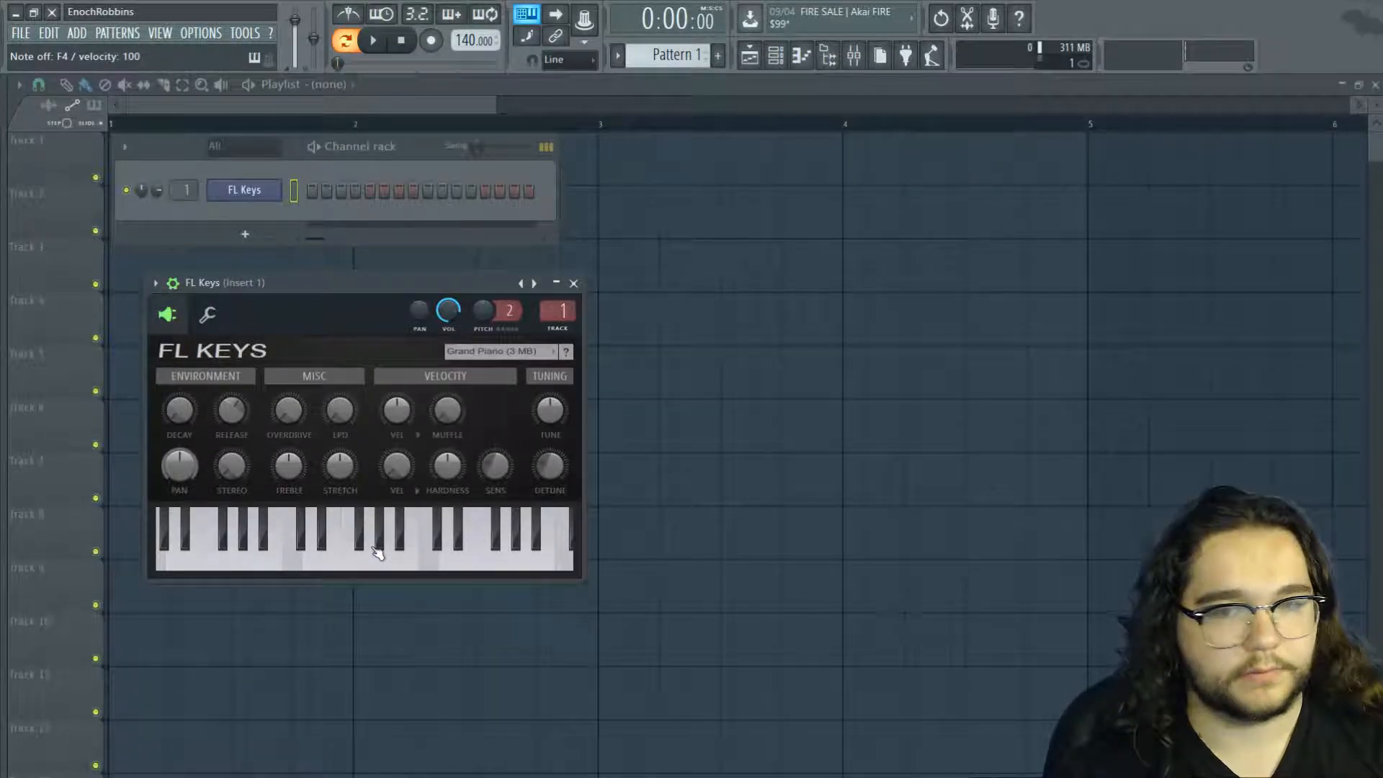
Audition the FL Keys piano sound by playing the notes C, D, E and G
{"action": "key", "text": "q"}
{"action": "key", "text": "w"}
{"action": "key", "text": "e"}
{"action": "key", "text": "e"}
{"action": "key", "text": "q"}
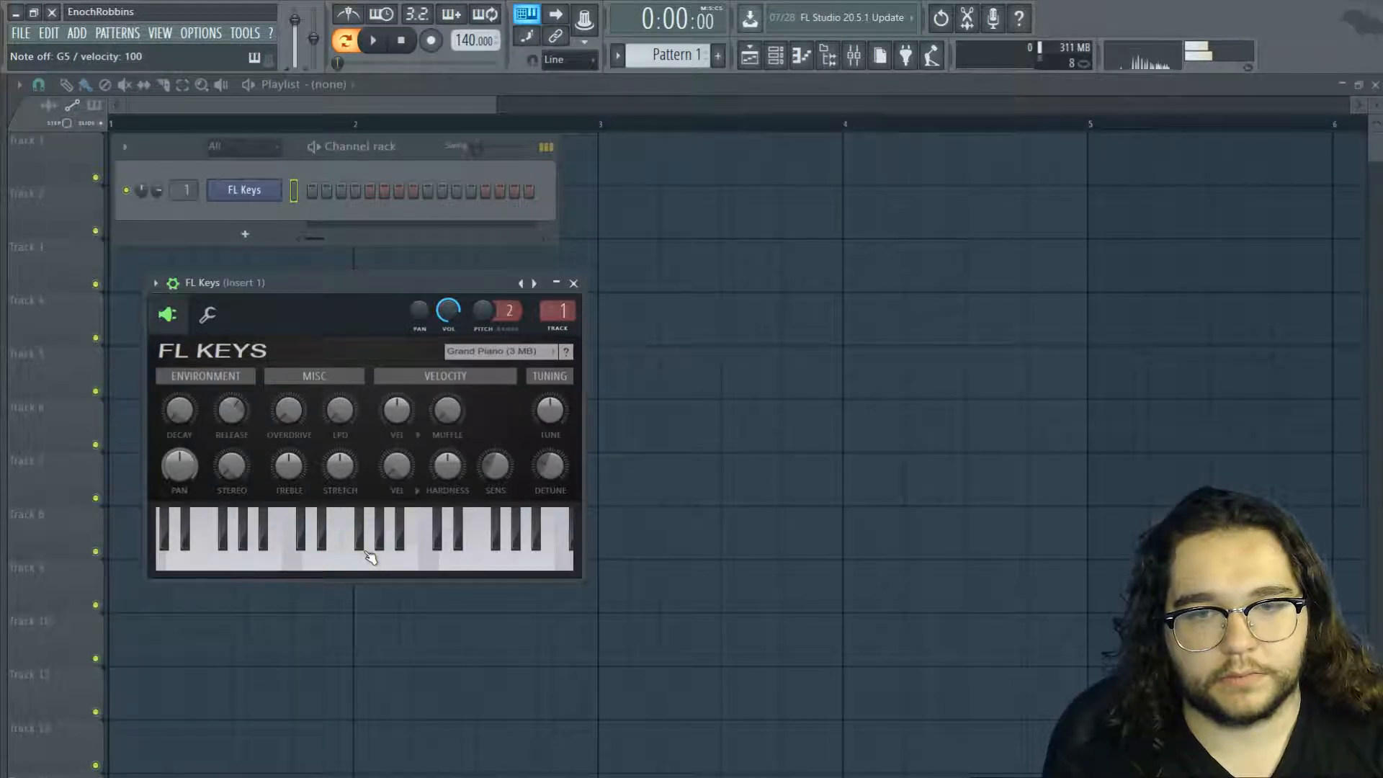
{"action": "key", "text": "q"}
{"action": "key", "text": "e"}
{"action": "key", "text": "t"}
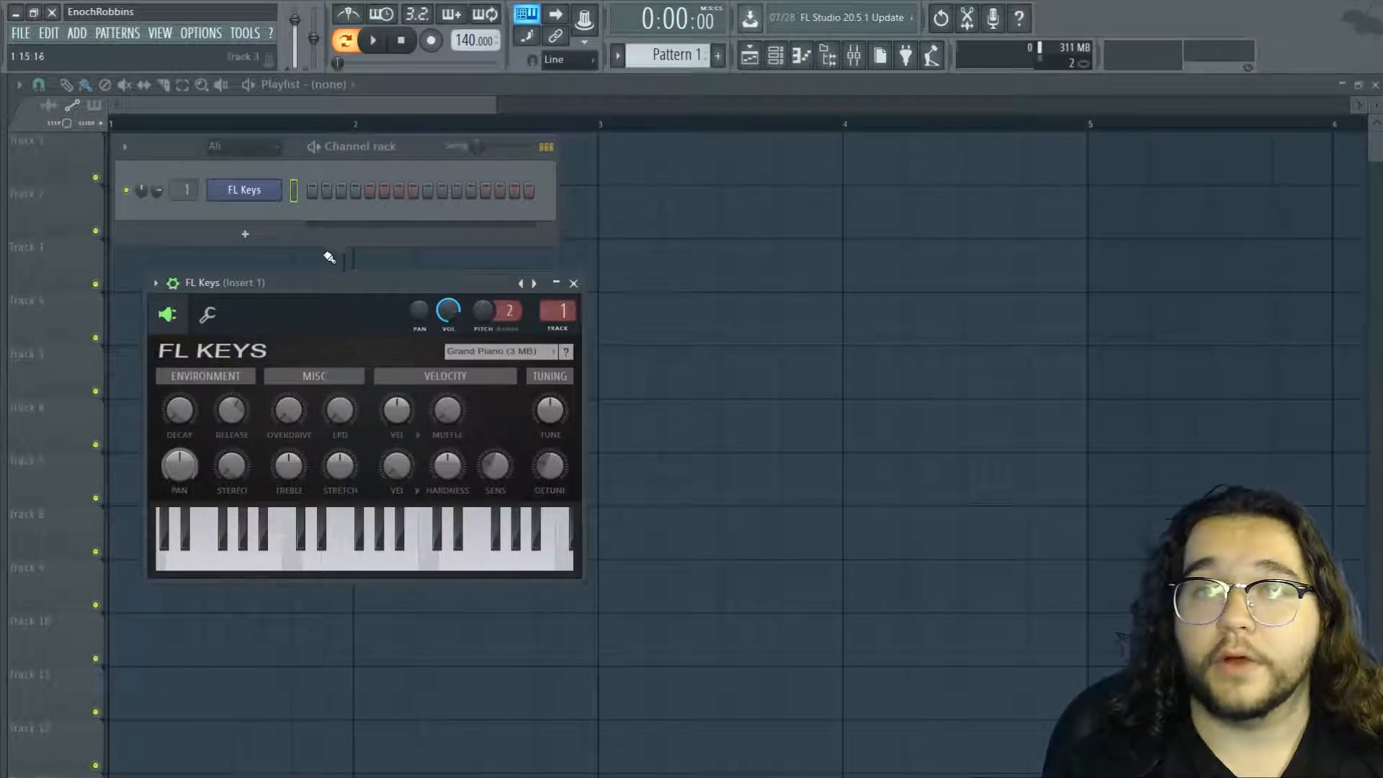
Open the FL Keys piano roll, draw consecutive one-beat notes C6, D6 and E6 from bar 1, and play them
{"action": "left_click", "coordinate": [798, 72]}
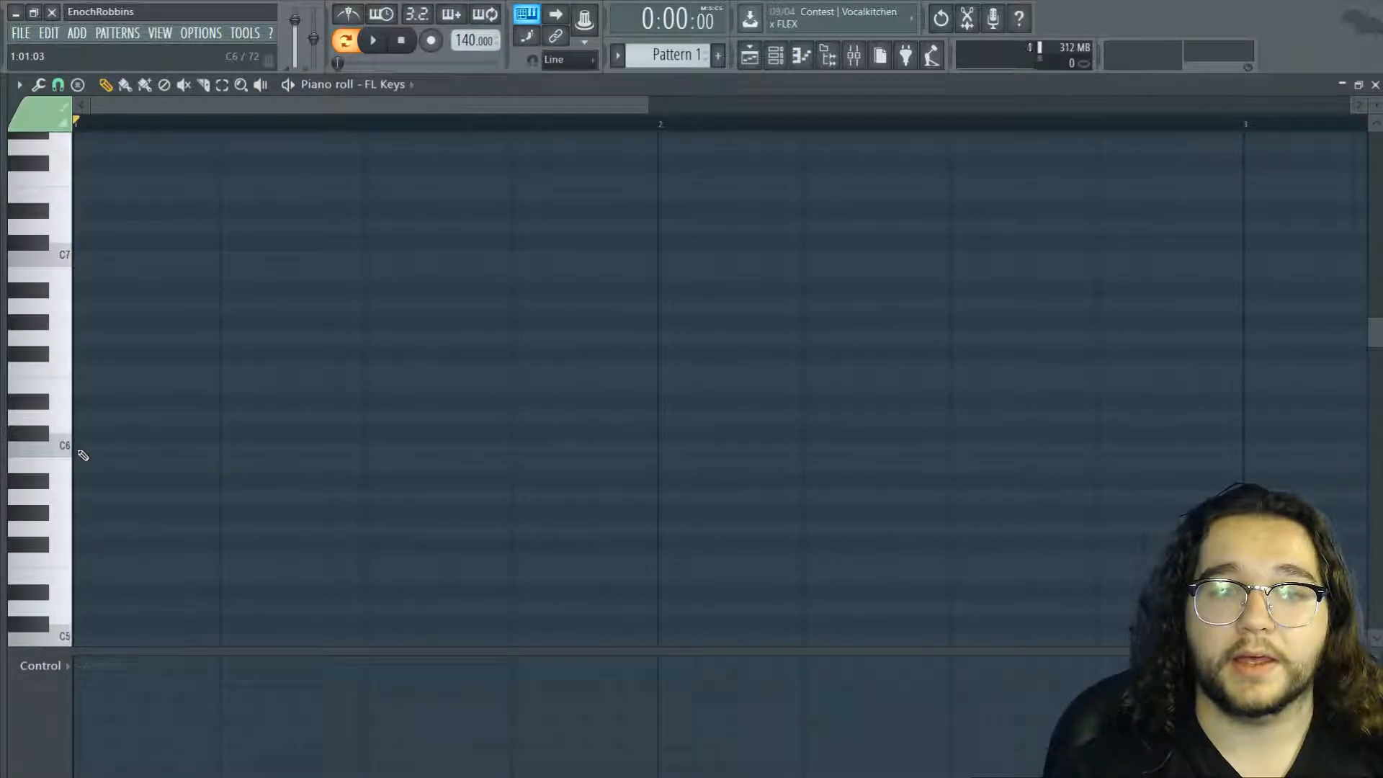
{"action": "left_click", "coordinate": [81, 449]}
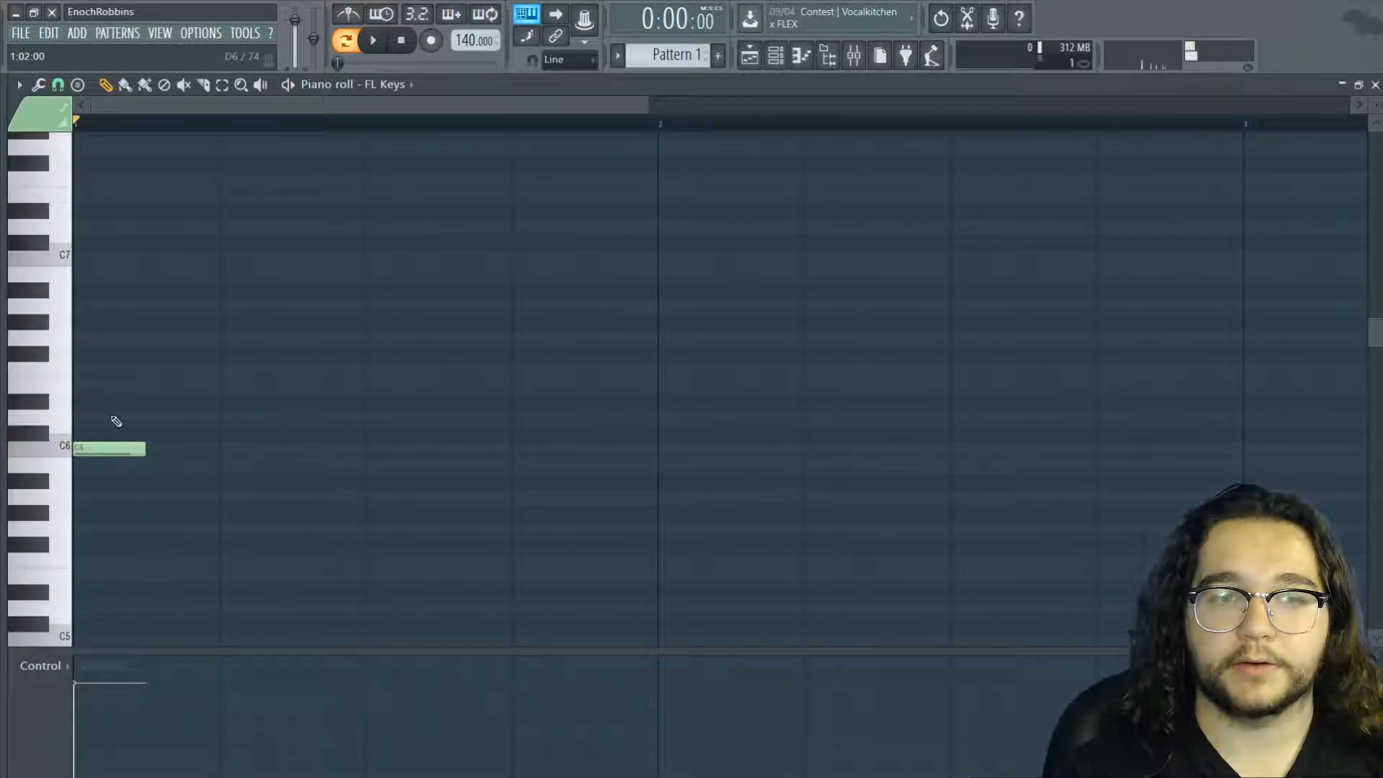
{"action": "left_click", "coordinate": [223, 417]}
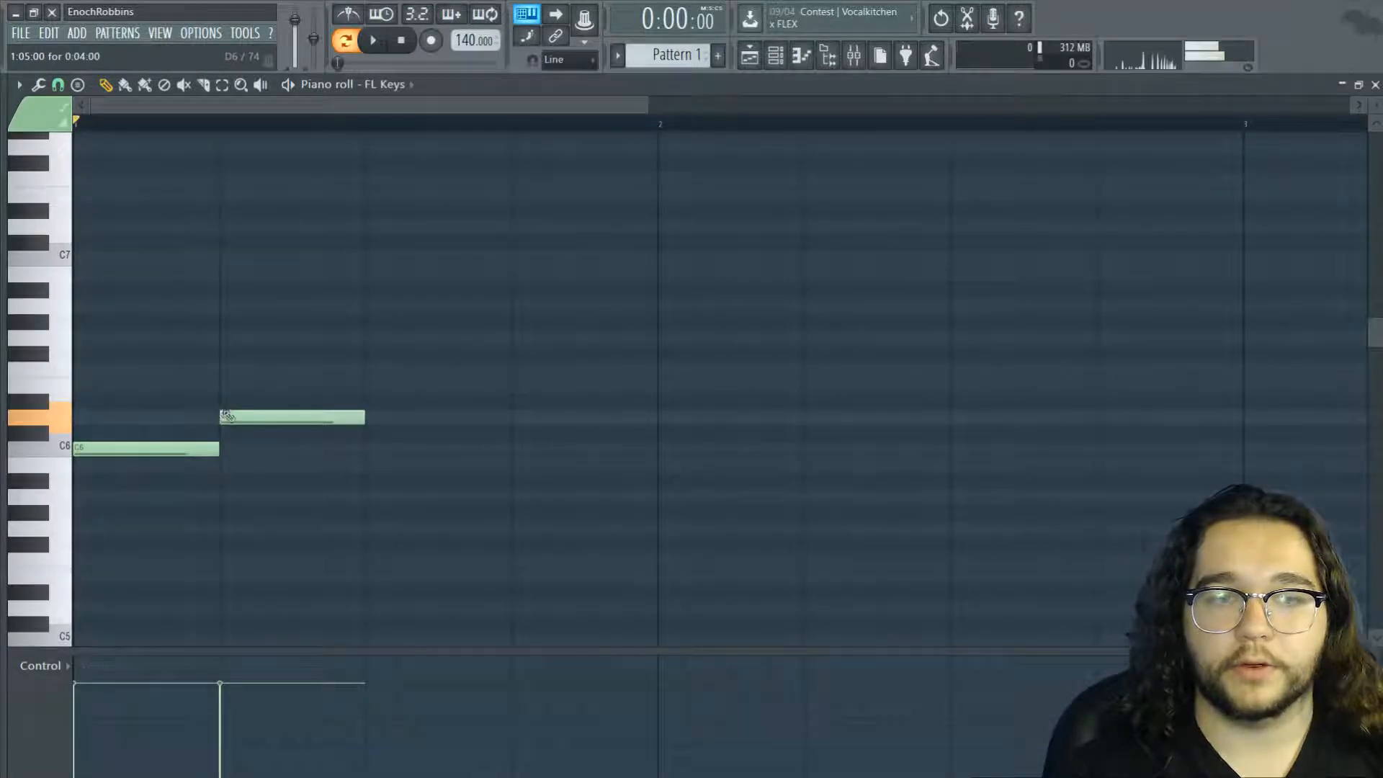
{"action": "left_click_drag", "start_coordinate": [374, 356], "coordinate": [385, 387]}
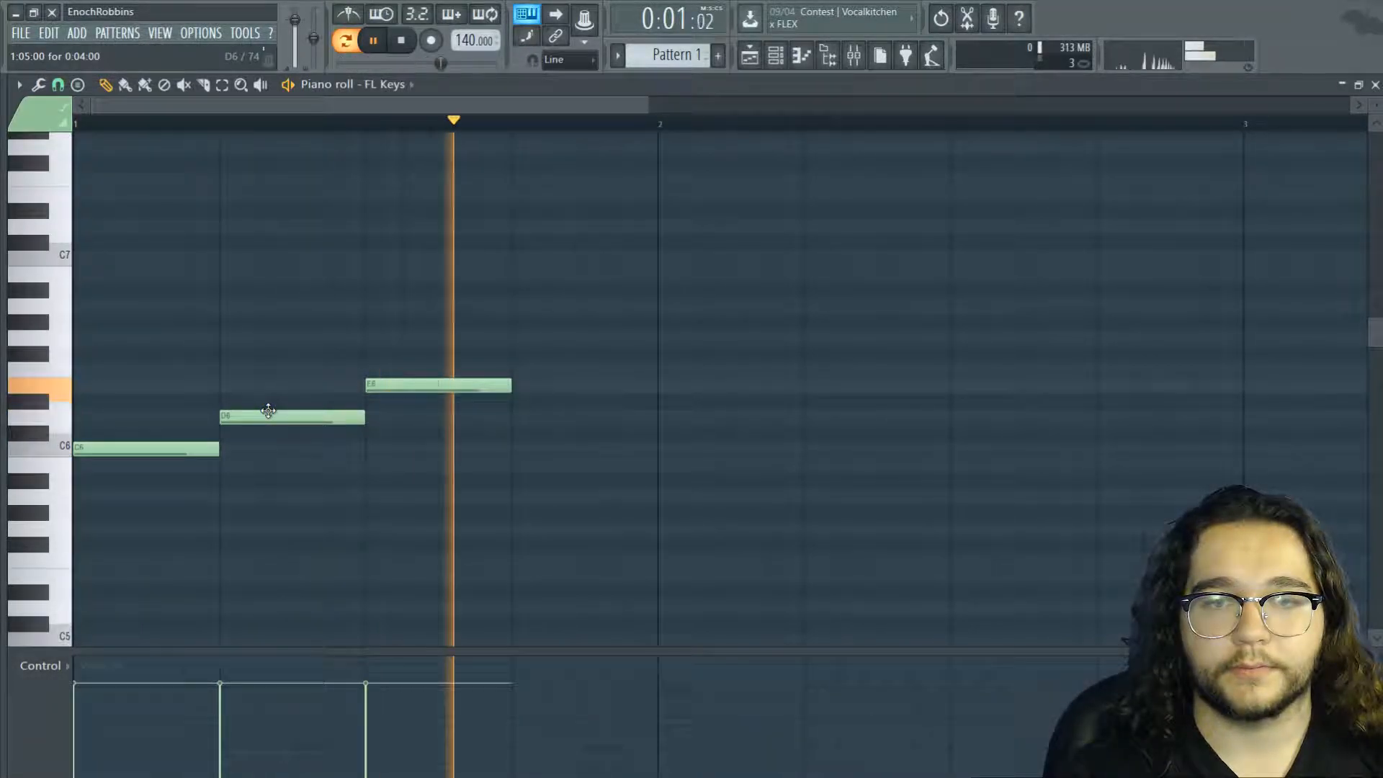
{"action": "key", "text": "space"}
Rework the notes into a one-beat-per-note chromatic run from C6 up to G6 over two bars and play it back
{"action": "left_click_drag", "start_coordinate": [252, 417], "coordinate": [247, 432]}
{"action": "left_click", "coordinate": [371, 416]}
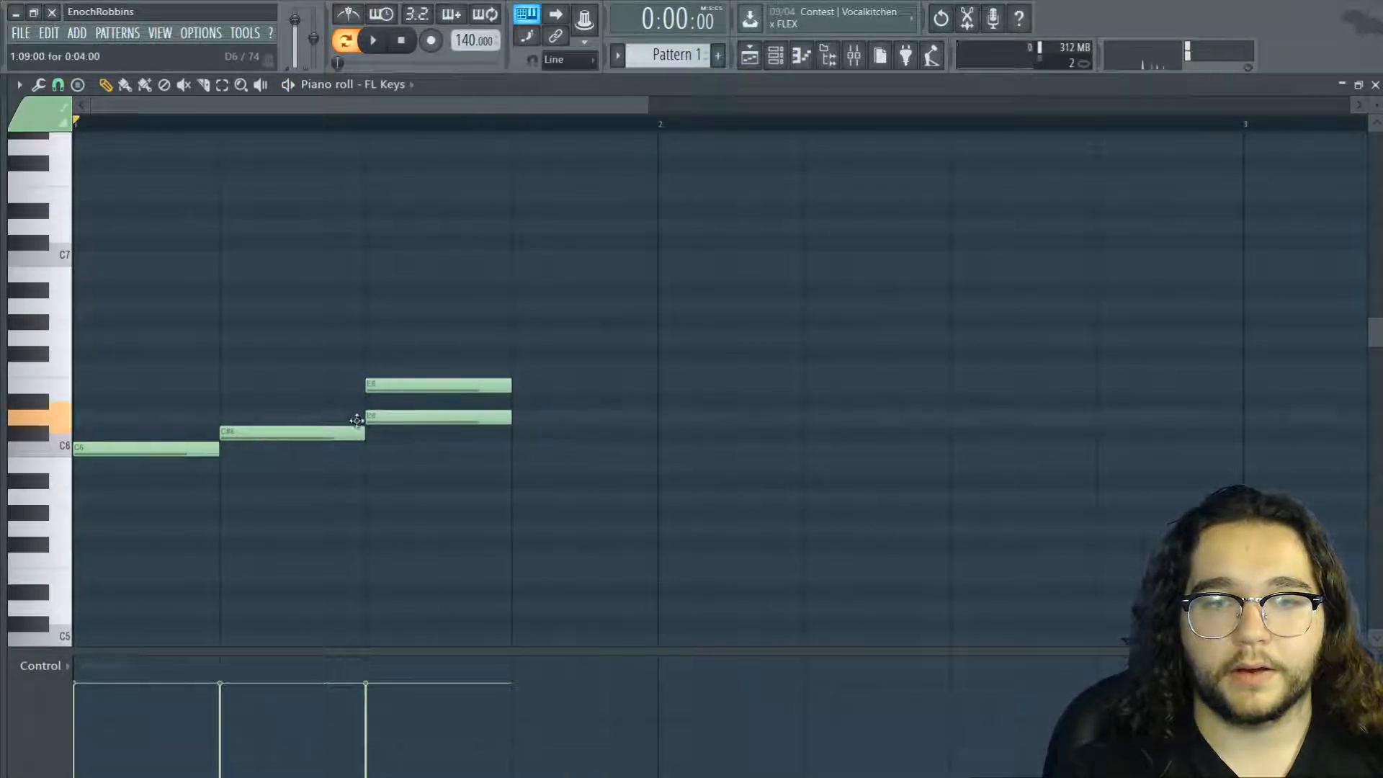
{"action": "left_click_drag", "start_coordinate": [396, 390], "coordinate": [540, 409]}
{"action": "left_click", "coordinate": [662, 384]}
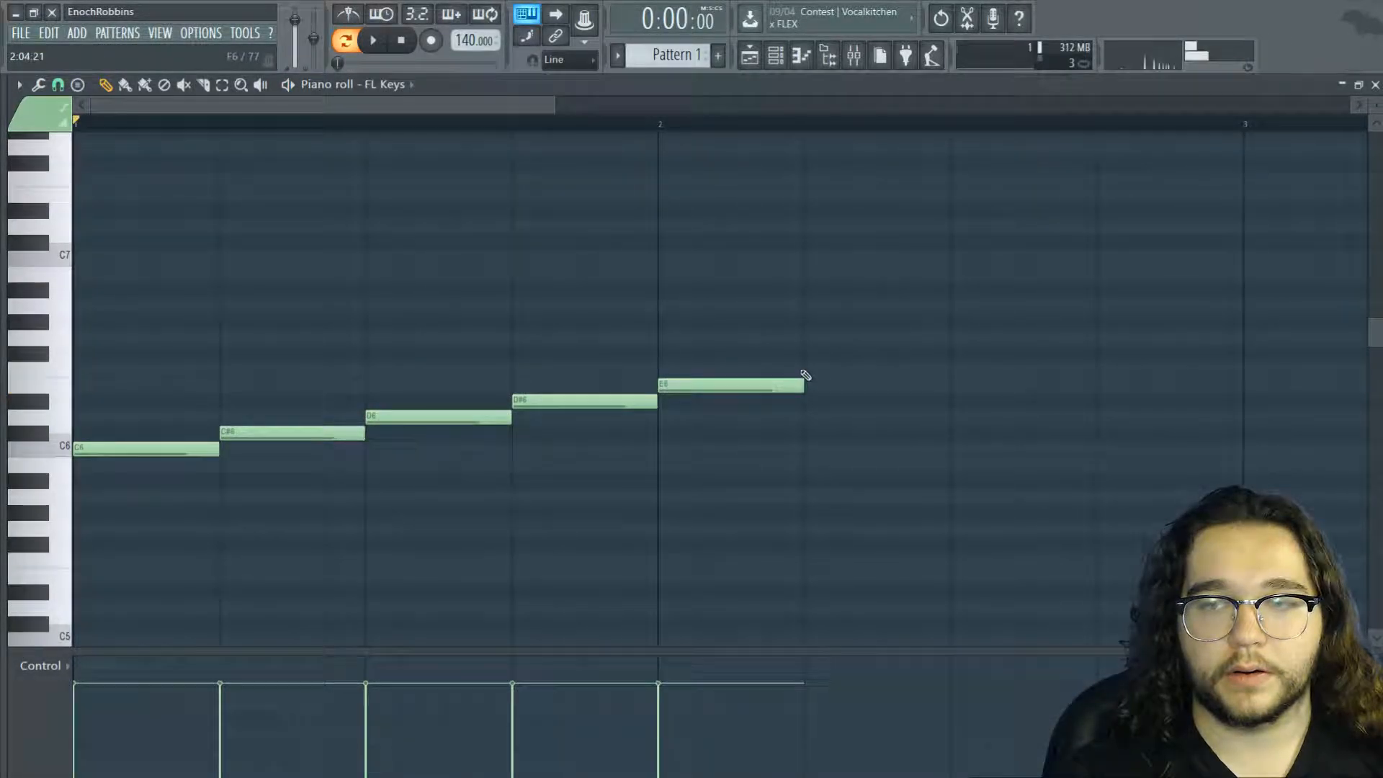
{"action": "left_click", "coordinate": [808, 369]}
{"action": "left_click", "coordinate": [954, 354]}
{"action": "left_click", "coordinate": [1101, 337]}
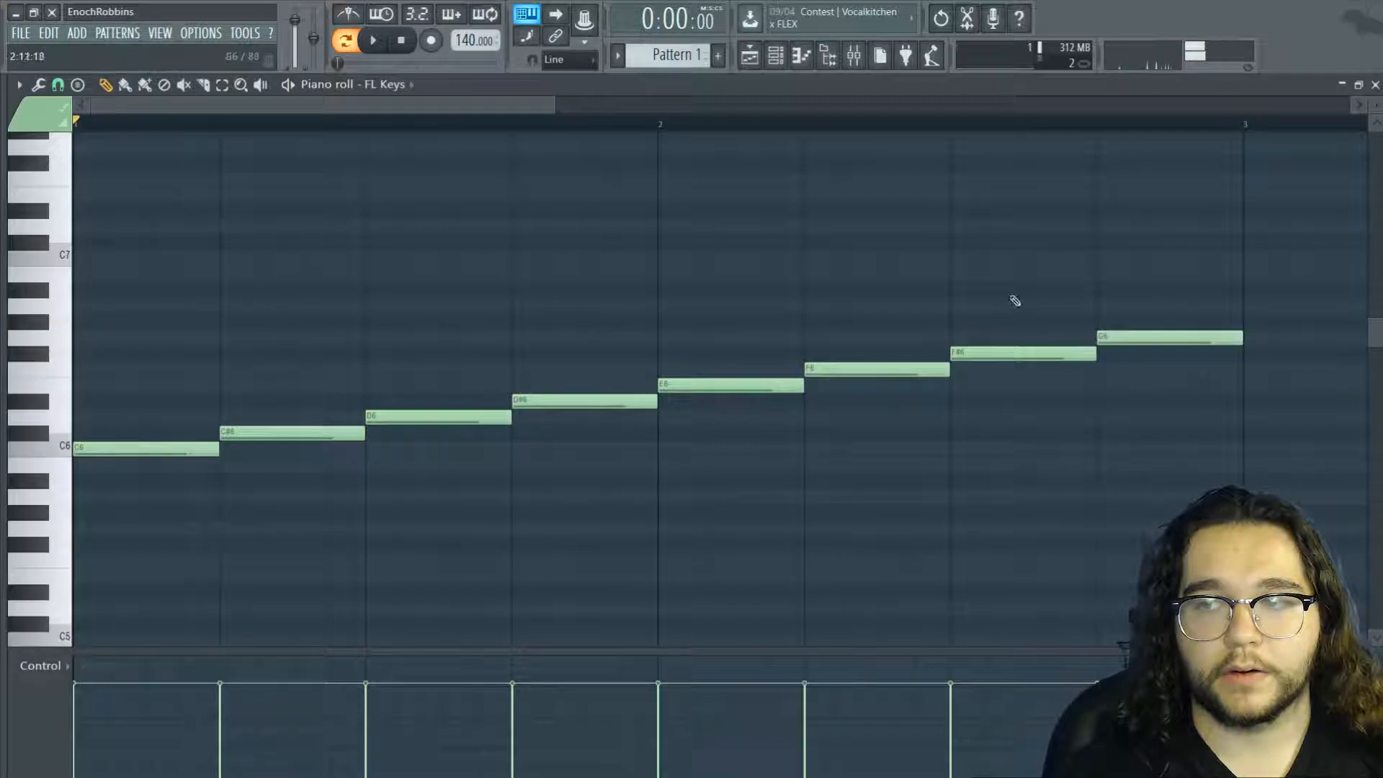
{"action": "key", "text": "space"}
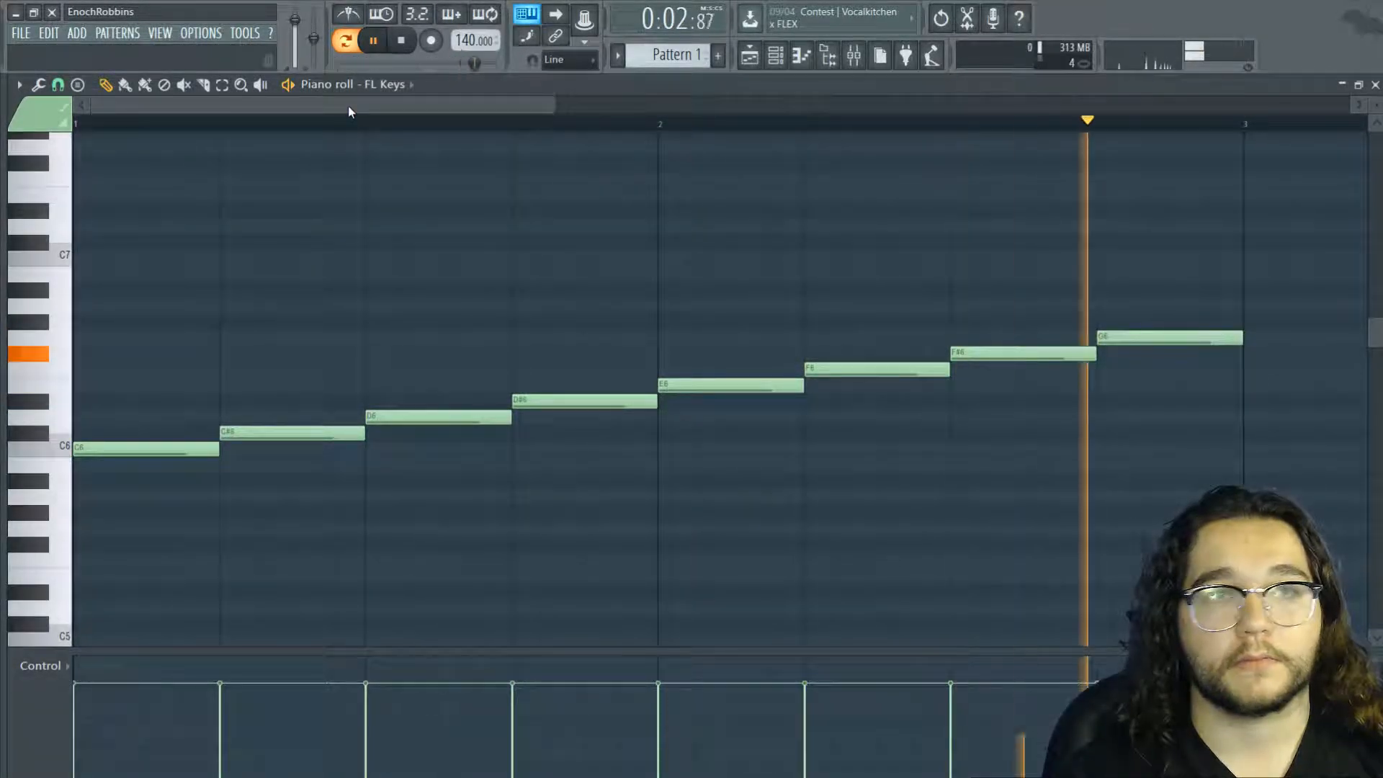
{"action": "key", "text": "space"}
Delete all eight notes of the chromatic run from the piano roll
{"action": "right_click", "coordinate": [1153, 337]}
{"action": "right_click", "coordinate": [1037, 353]}
{"action": "right_click", "coordinate": [901, 368]}
{"action": "right_click", "coordinate": [763, 385]}
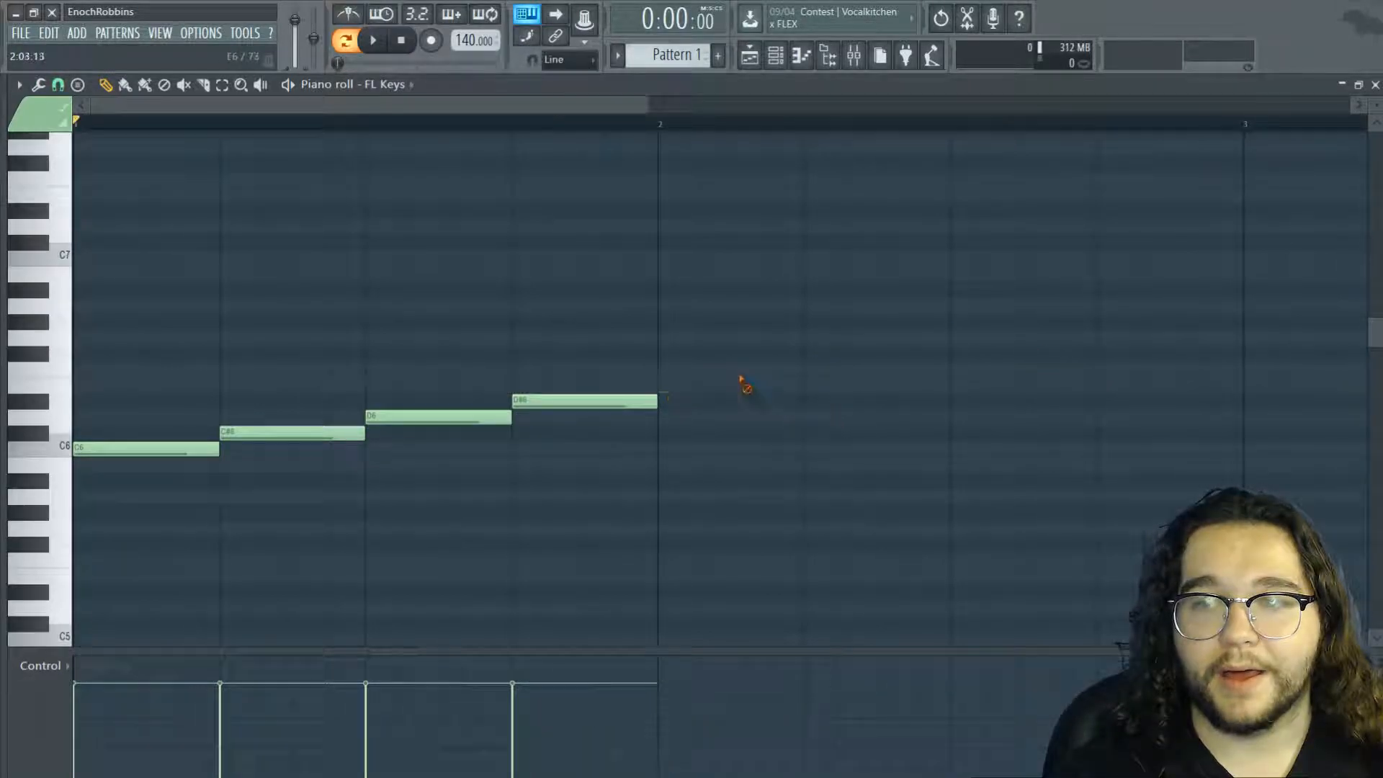
{"action": "right_click", "coordinate": [591, 400]}
{"action": "right_click", "coordinate": [461, 416]}
{"action": "right_click", "coordinate": [288, 432]}
{"action": "right_click", "coordinate": [173, 448]}
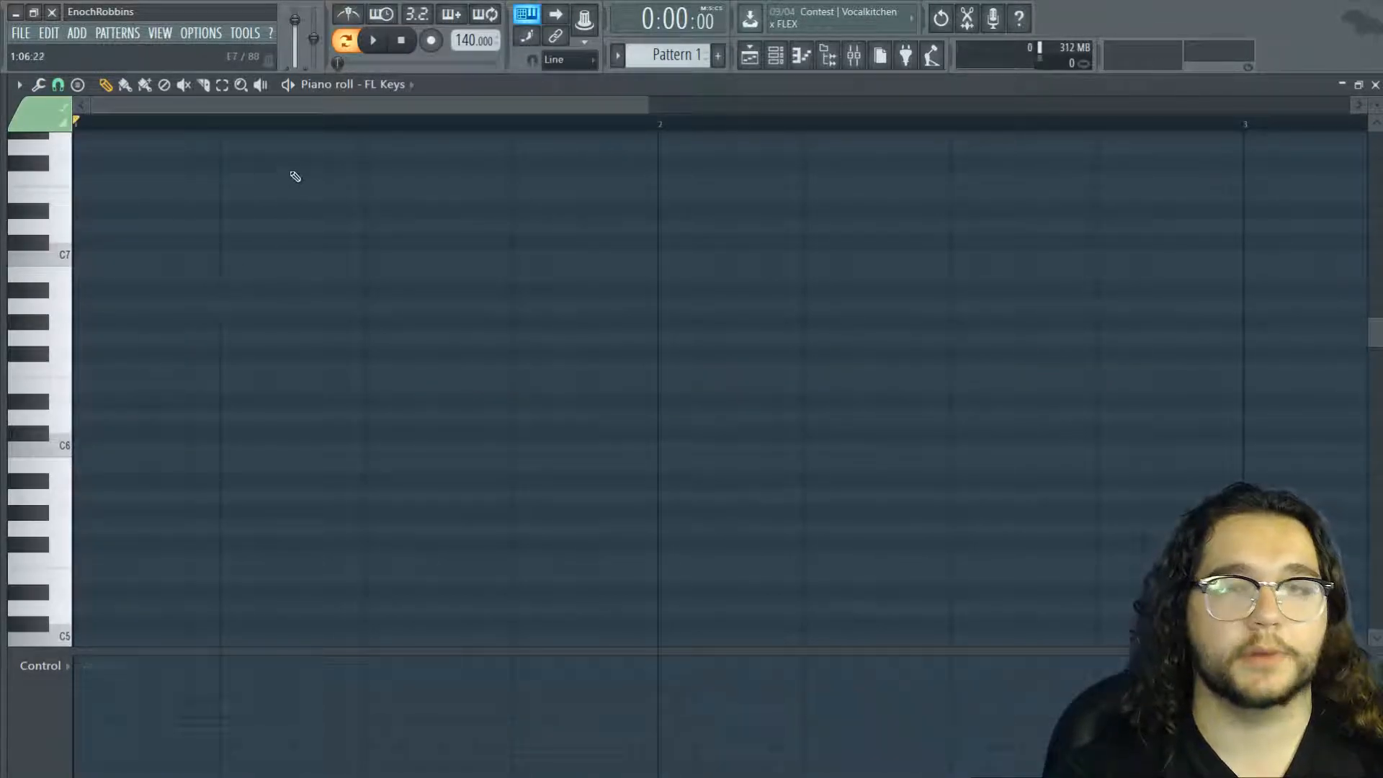
Draw consecutive one-beat notes C6, D6 and E6 from the start of bar 1 and play them back
{"action": "left_click_drag", "start_coordinate": [644, 98], "coordinate": [873, 98]}
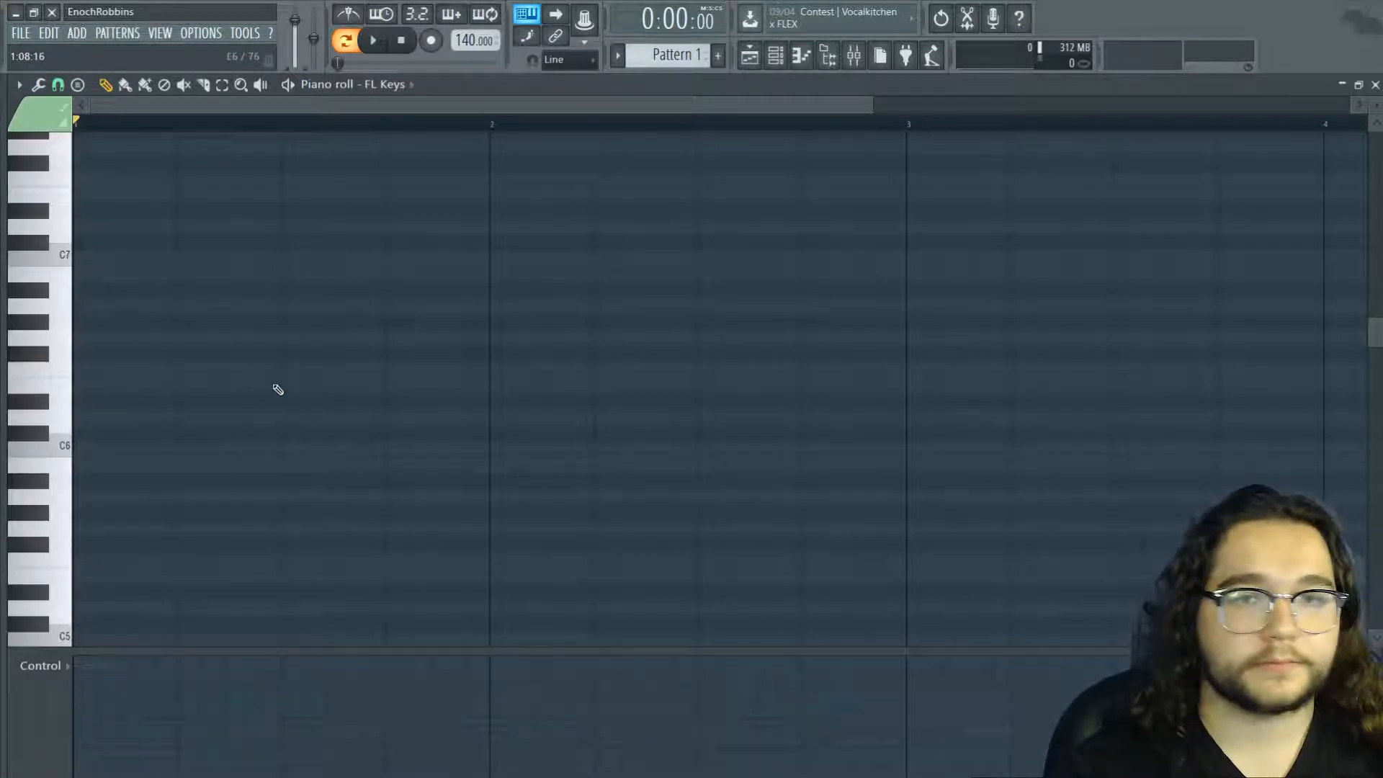
{"action": "left_click", "coordinate": [76, 447]}
{"action": "left_click", "coordinate": [180, 417]}
{"action": "left_click", "coordinate": [284, 384]}
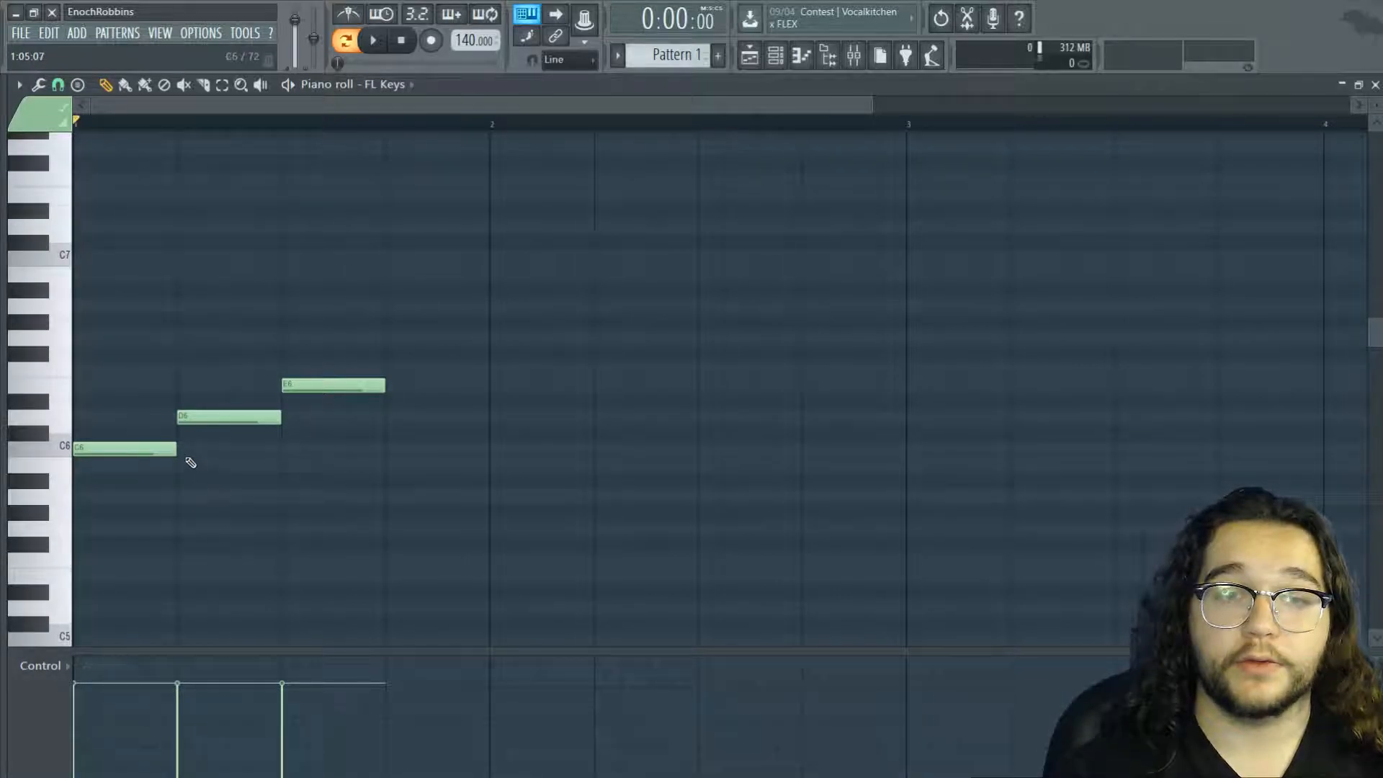
{"action": "key", "text": "space"}
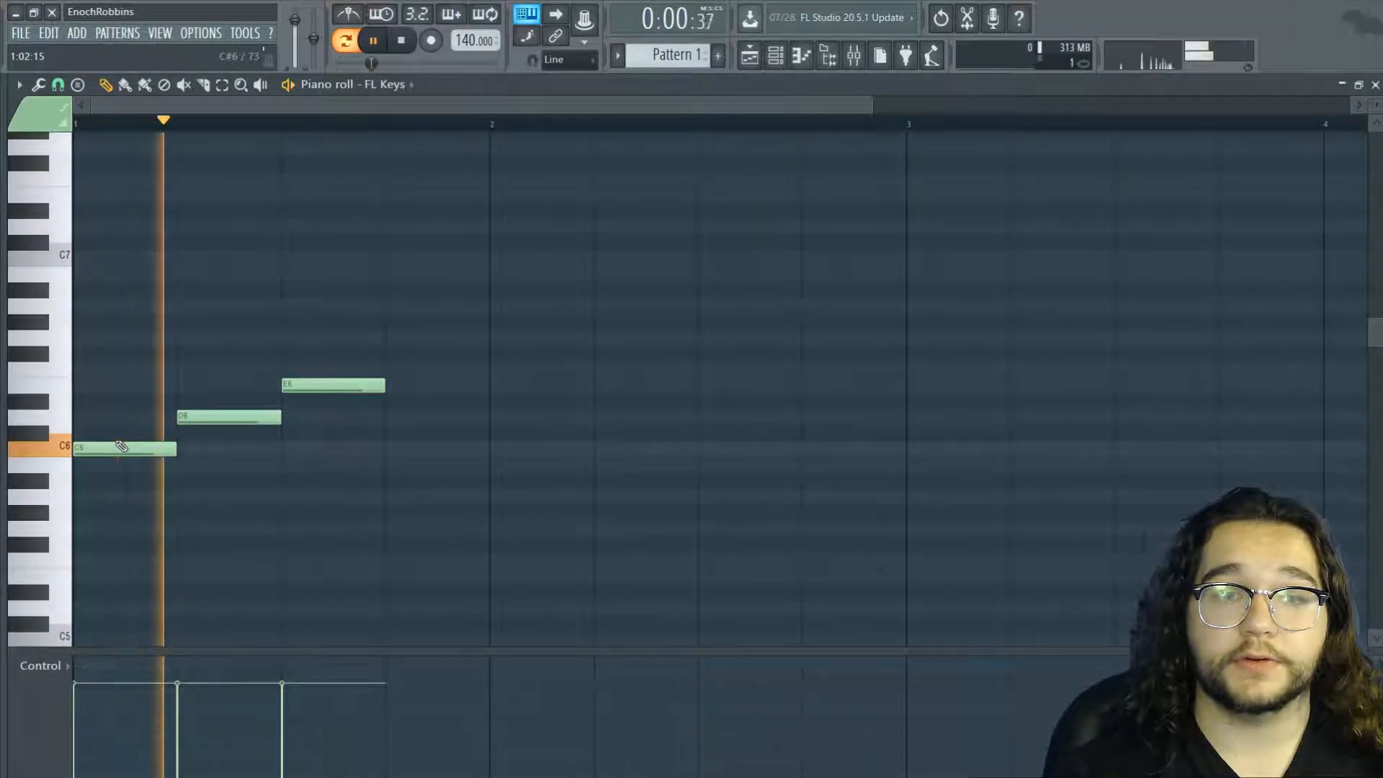
{"action": "key", "text": "space"}
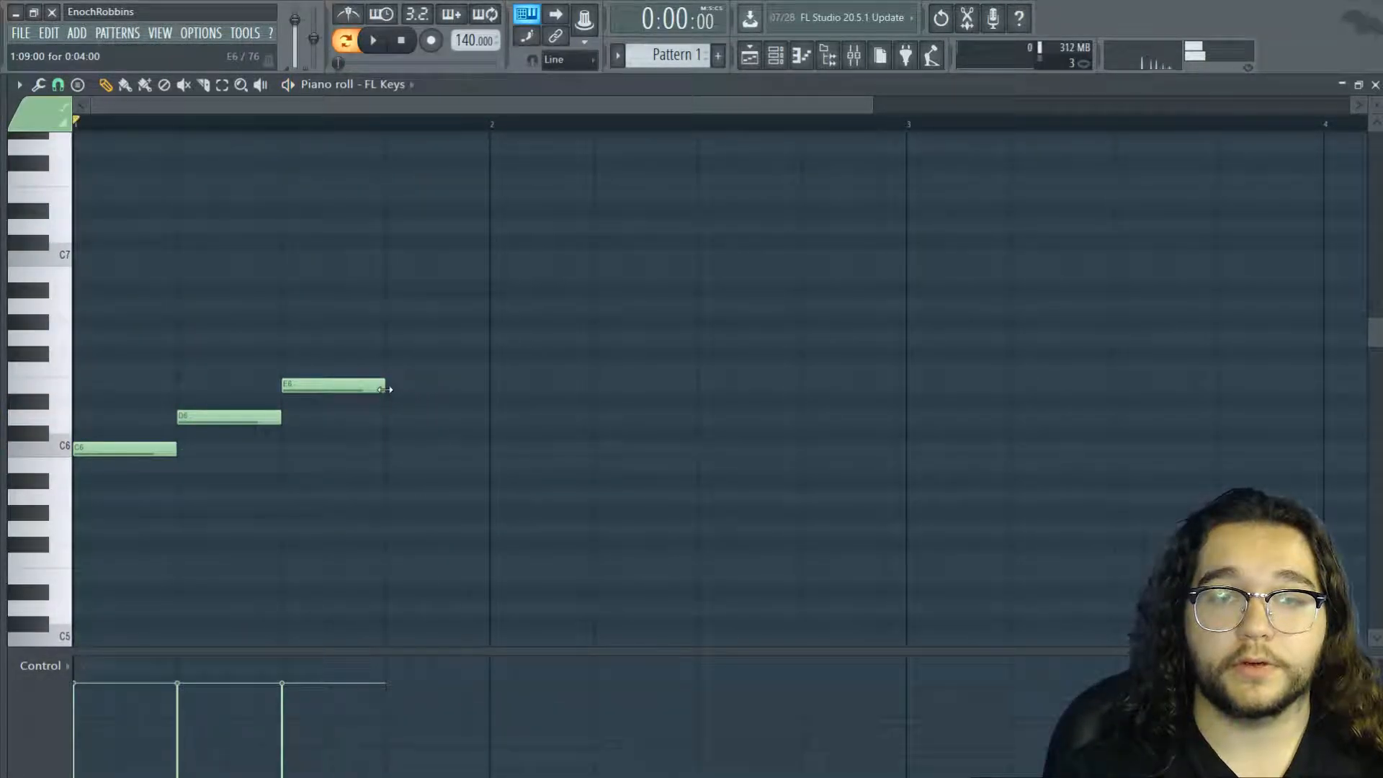
Lengthen the E6 note to two beats, ending at bar 2, and listen to the pattern
{"action": "left_click_drag", "start_coordinate": [402, 386], "coordinate": [479, 390]}
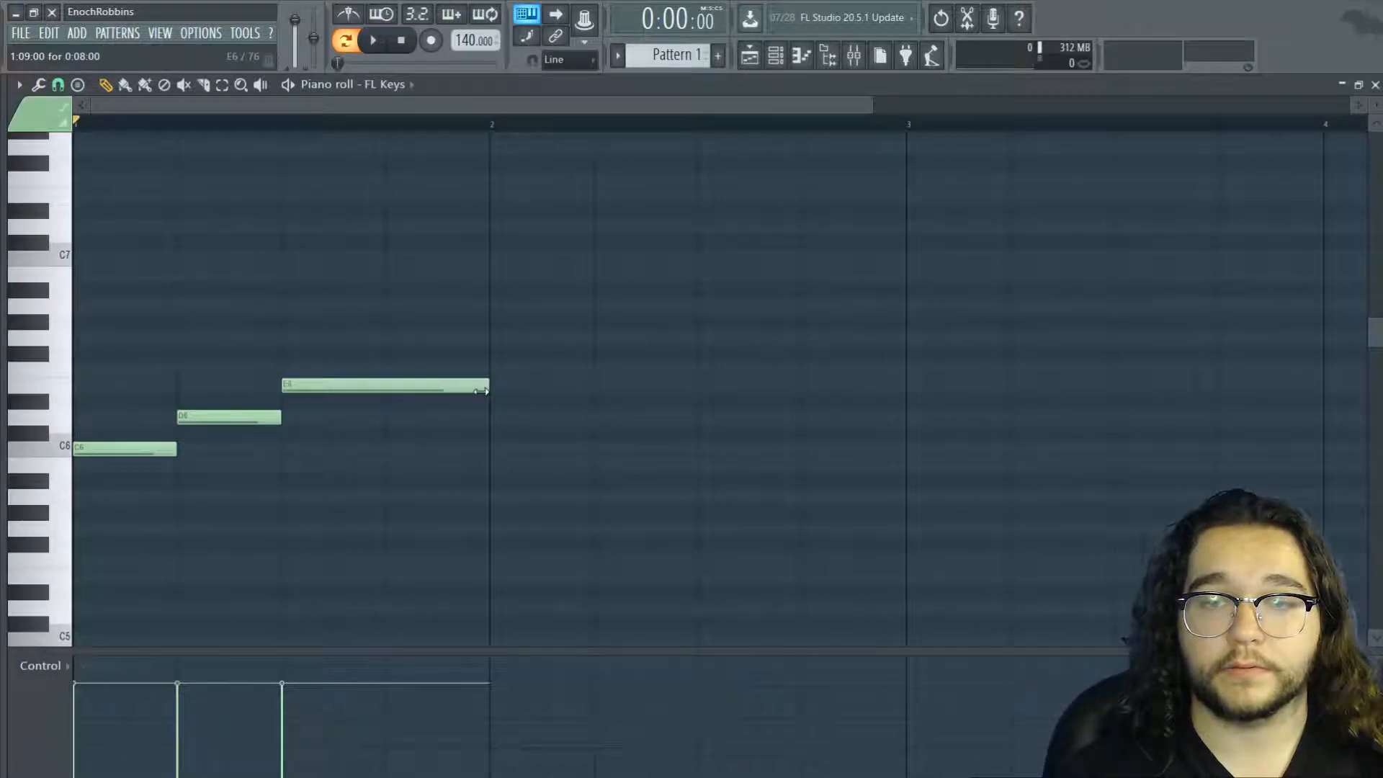
{"action": "key", "text": "space"}
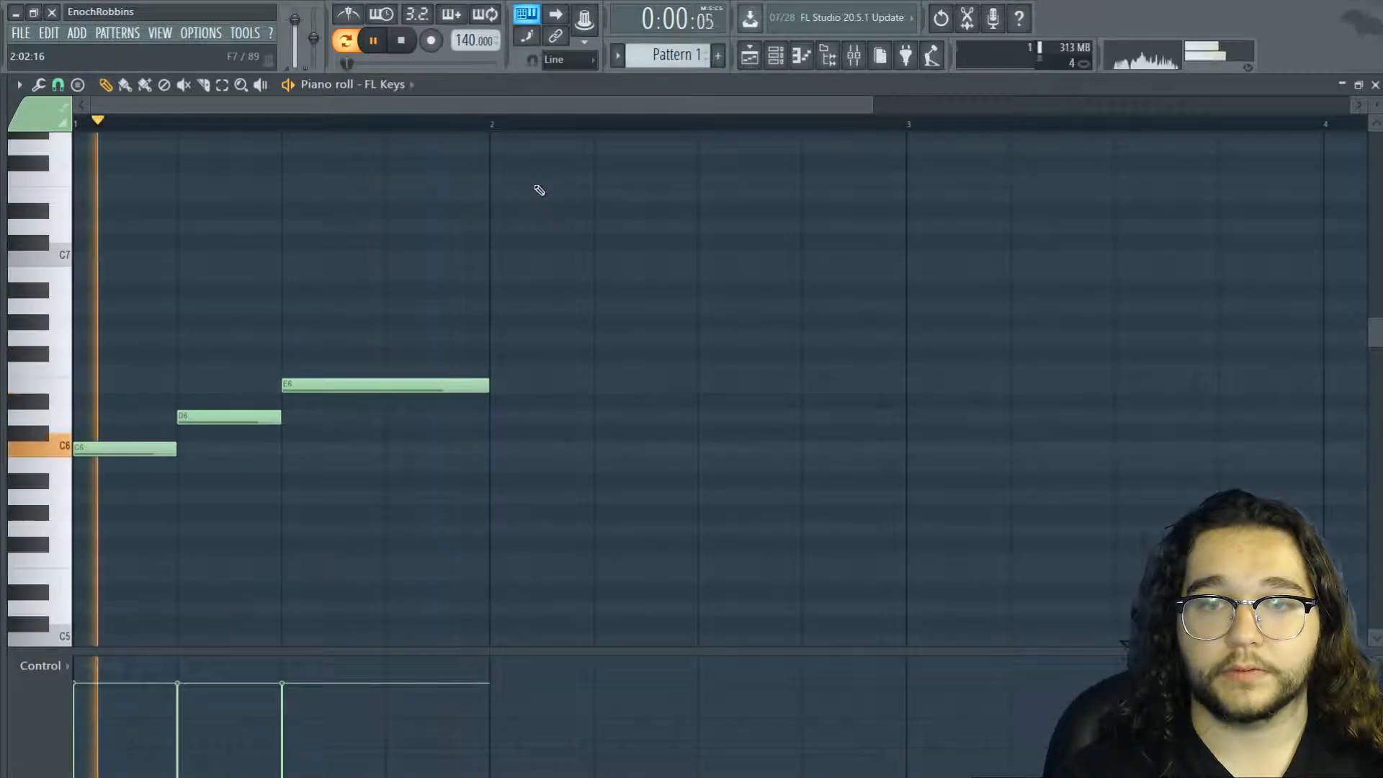
{"action": "key", "text": "space"}
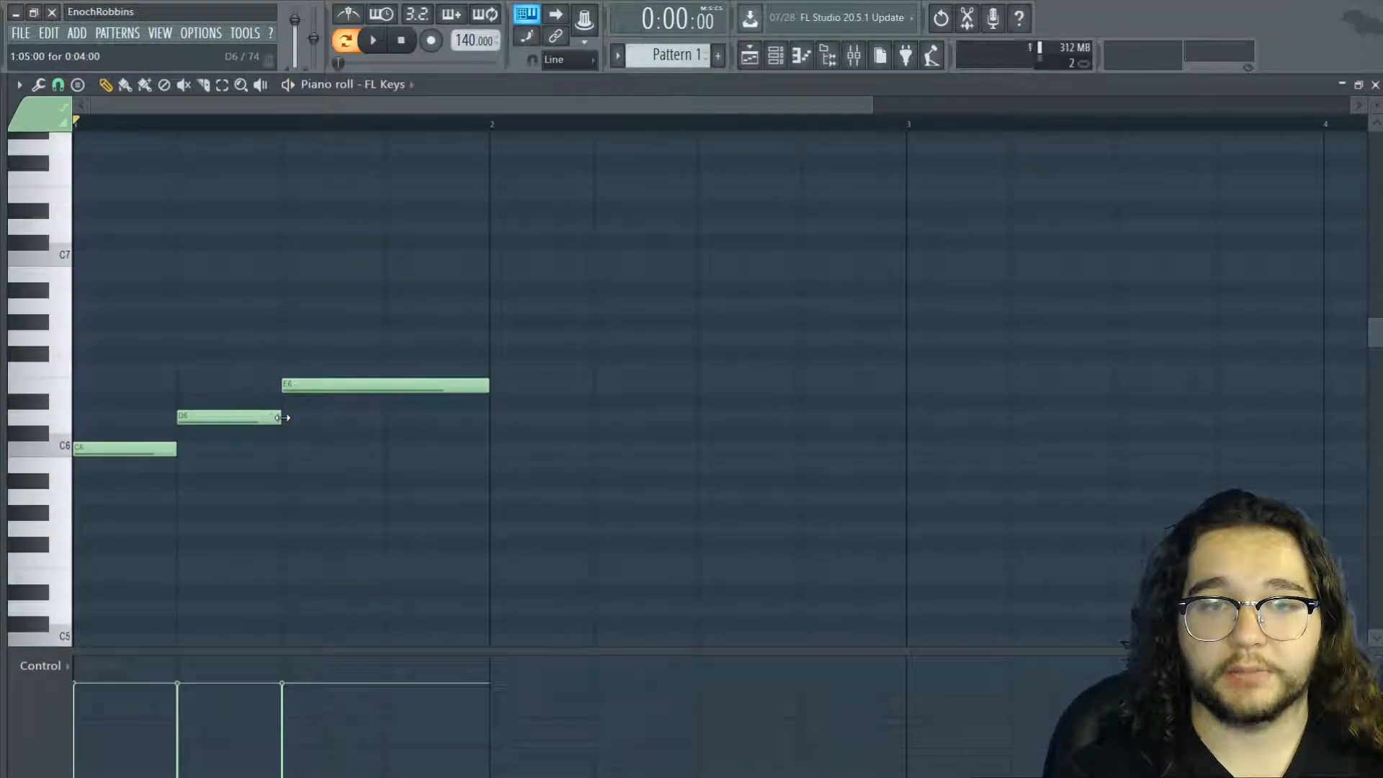
Shorten the D6 and C6 notes to one step each and play back the pattern
{"action": "left_click_drag", "start_coordinate": [280, 417], "coordinate": [196, 417]}
{"action": "left_click_drag", "start_coordinate": [108, 451], "coordinate": [99, 452]}
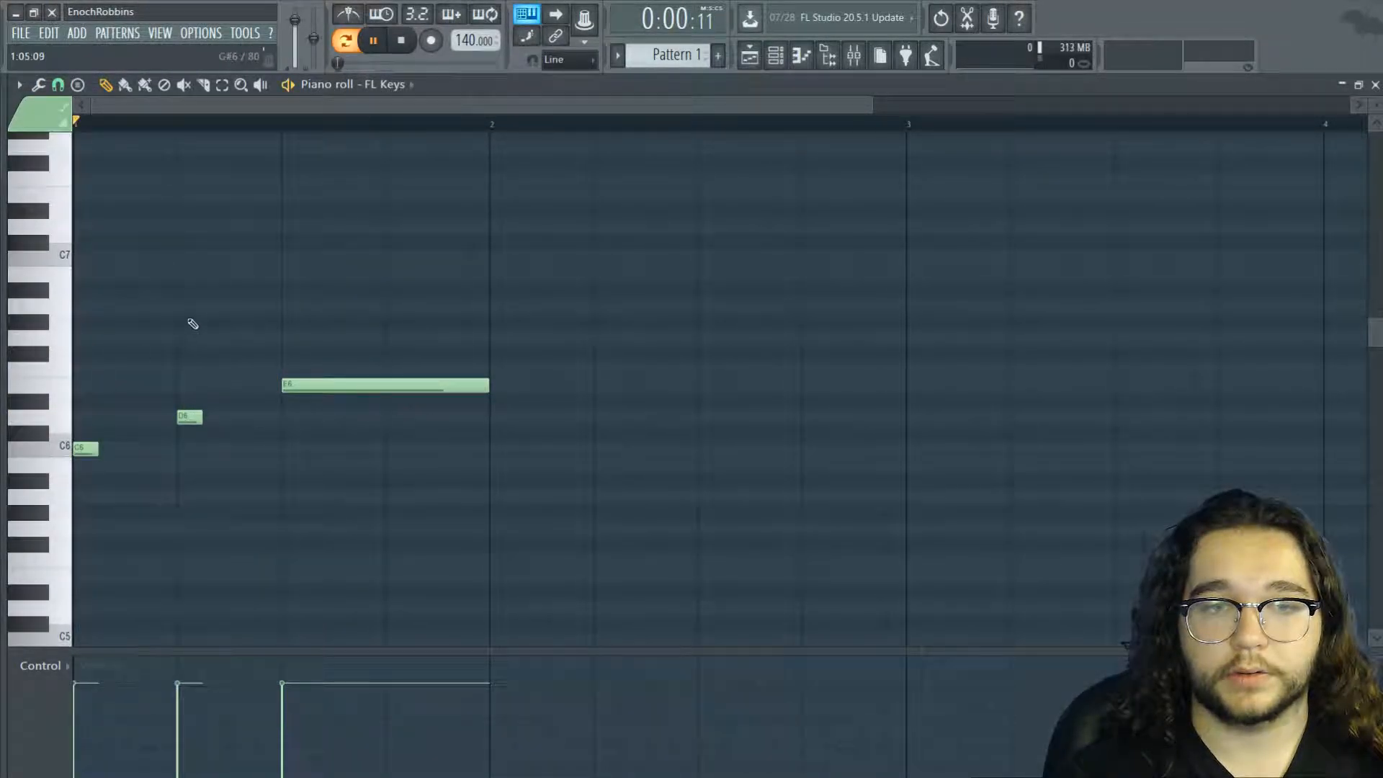
{"action": "key", "text": "space"}
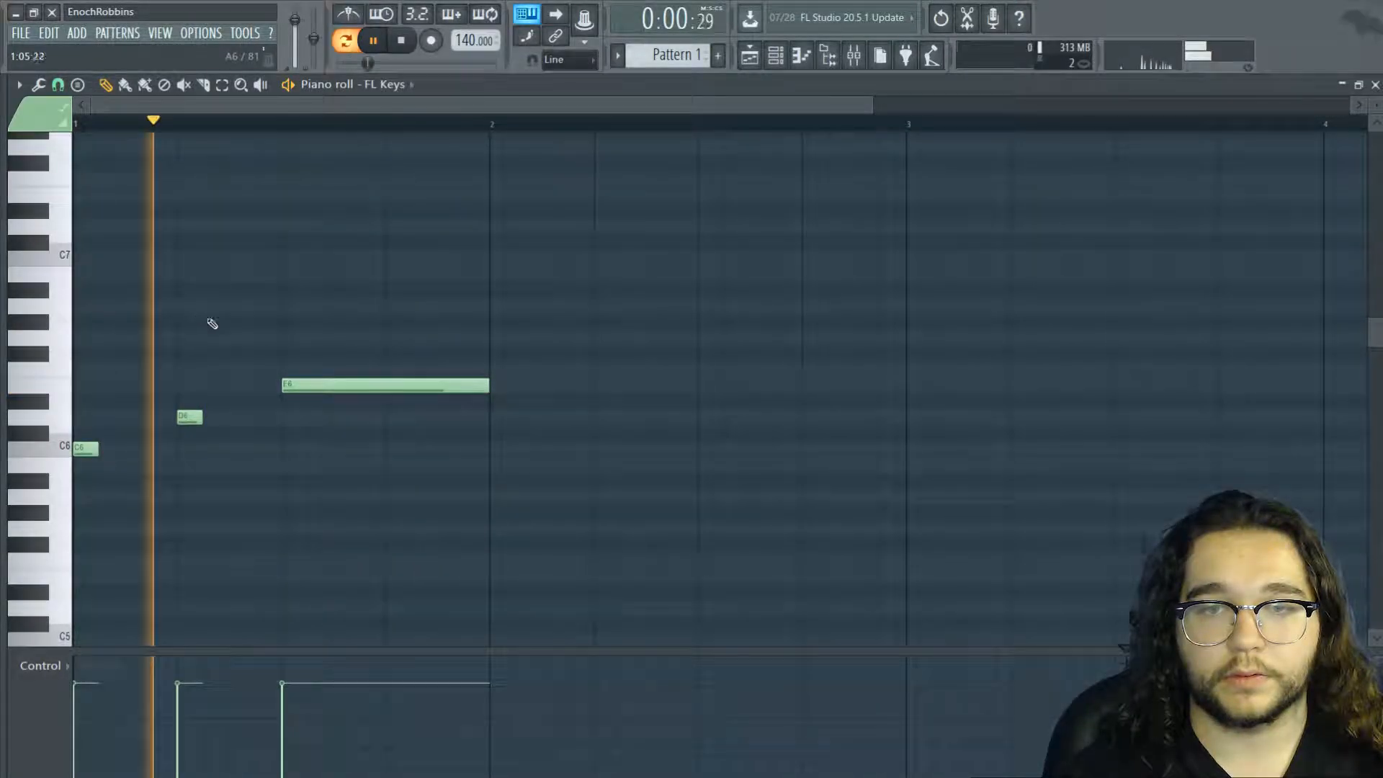
{"action": "key", "text": "space"}
Add matching-length harmony notes E6 above C6, F6 above D6 and G6 above E6, and play the pattern
{"action": "left_click", "coordinate": [85, 448]}
{"action": "left_click", "coordinate": [79, 381]}
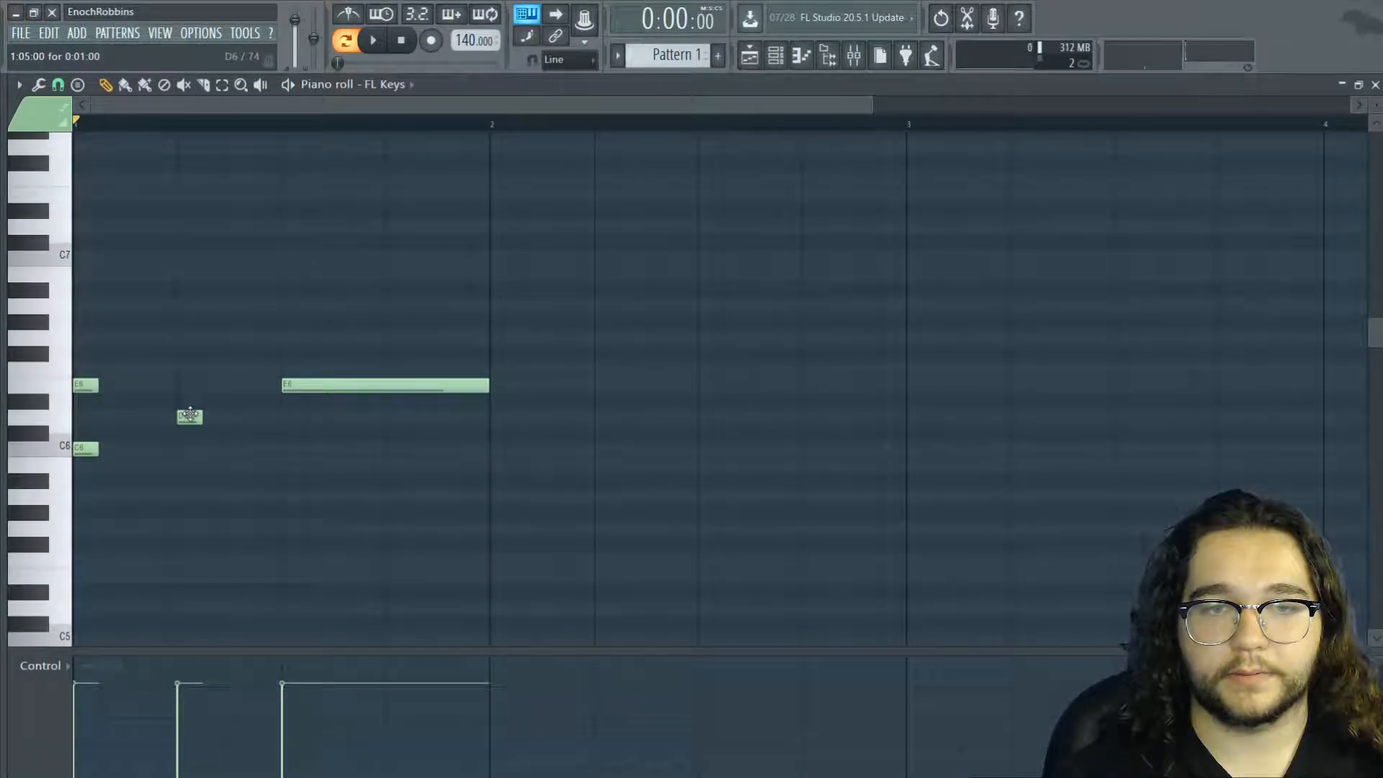
{"action": "left_click", "coordinate": [188, 369]}
{"action": "left_click", "coordinate": [308, 383]}
{"action": "left_click_drag", "start_coordinate": [306, 356], "coordinate": [303, 353]}
{"action": "key", "text": "space"}
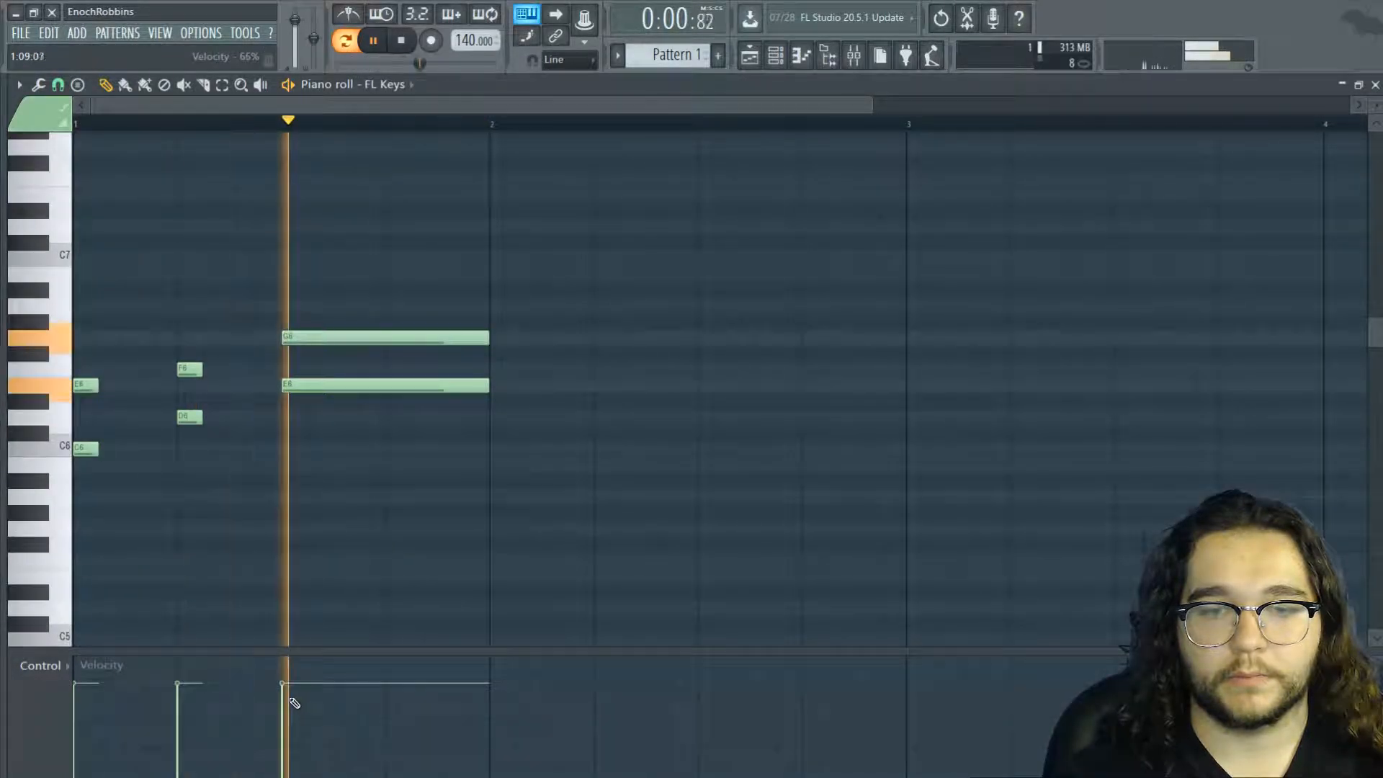
{"action": "key", "text": "space"}
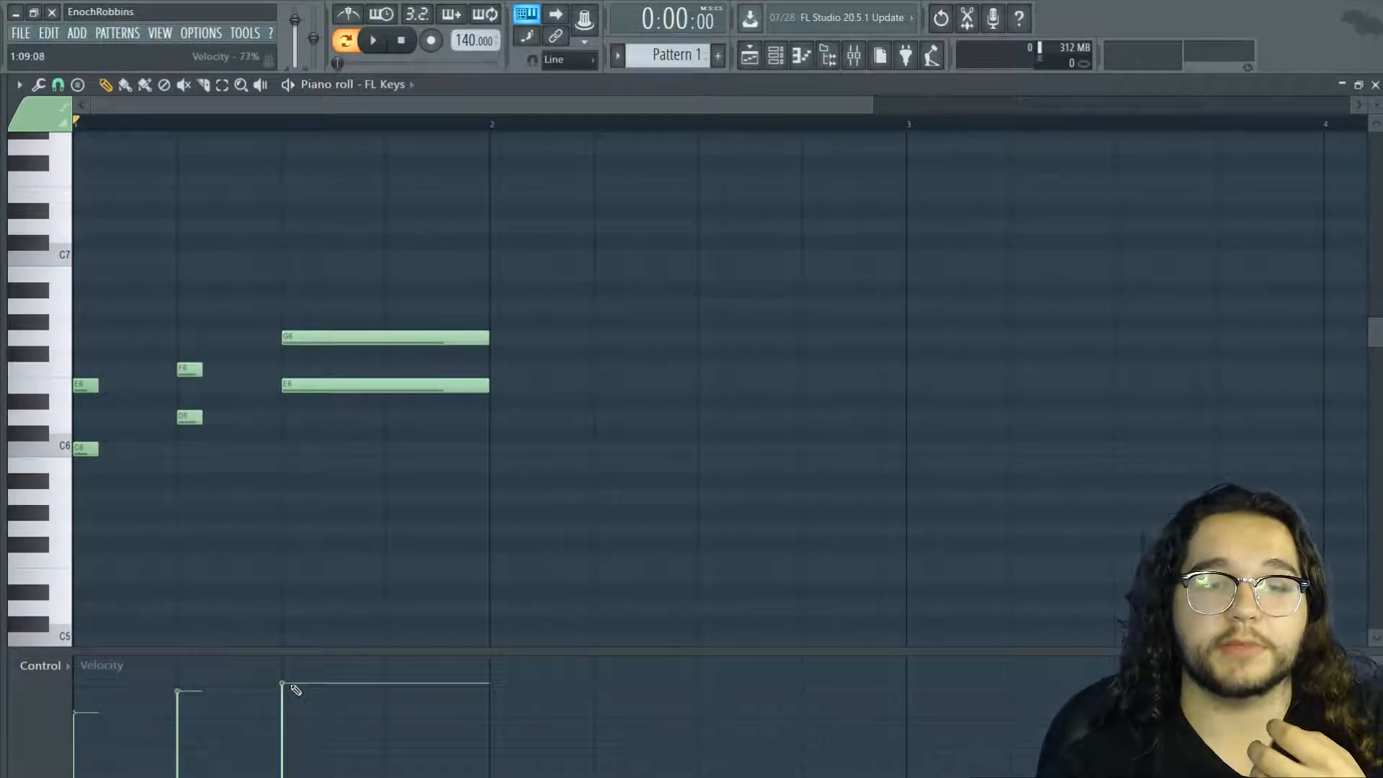
Raise the velocity of the final two-beat E6 and G6 chord and listen to the pattern
{"action": "left_click_drag", "start_coordinate": [286, 683], "coordinate": [308, 664]}
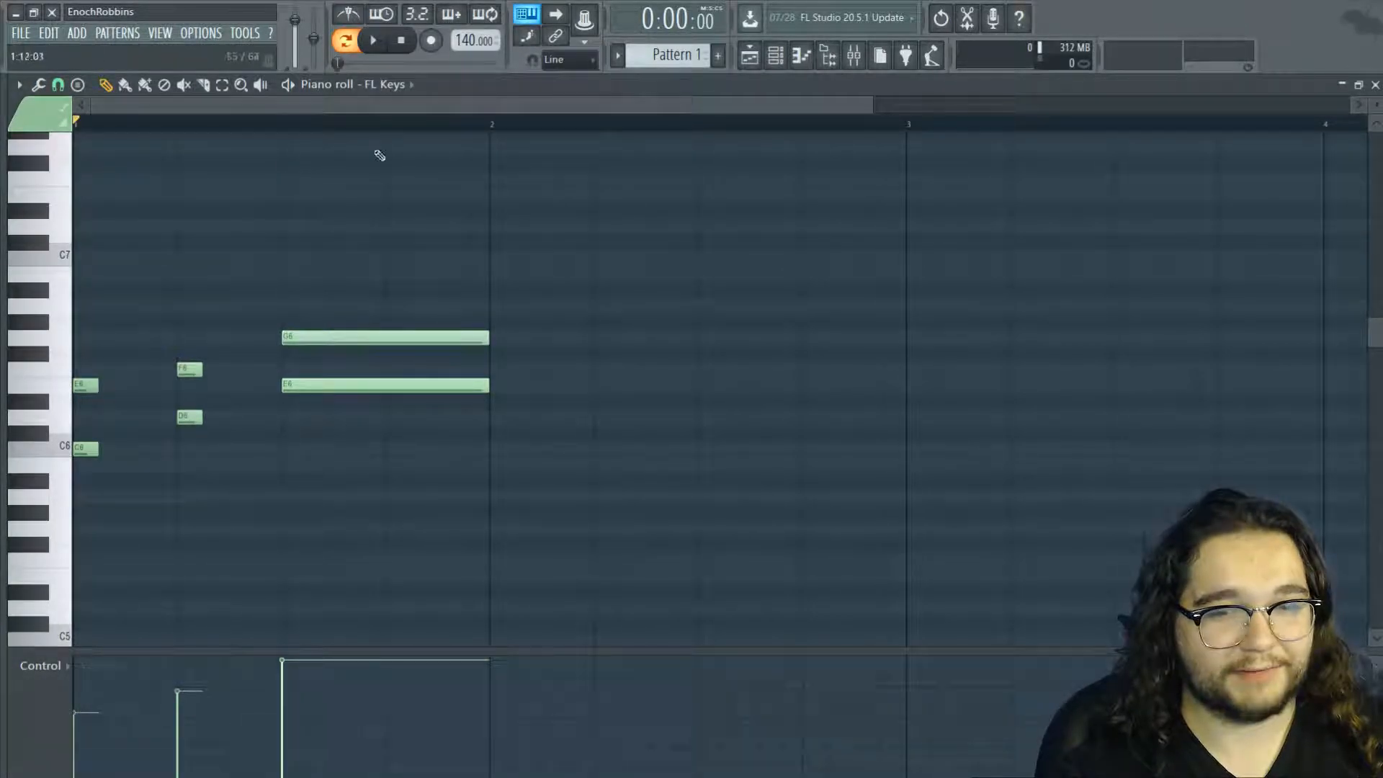
{"action": "left_click", "coordinate": [371, 43]}
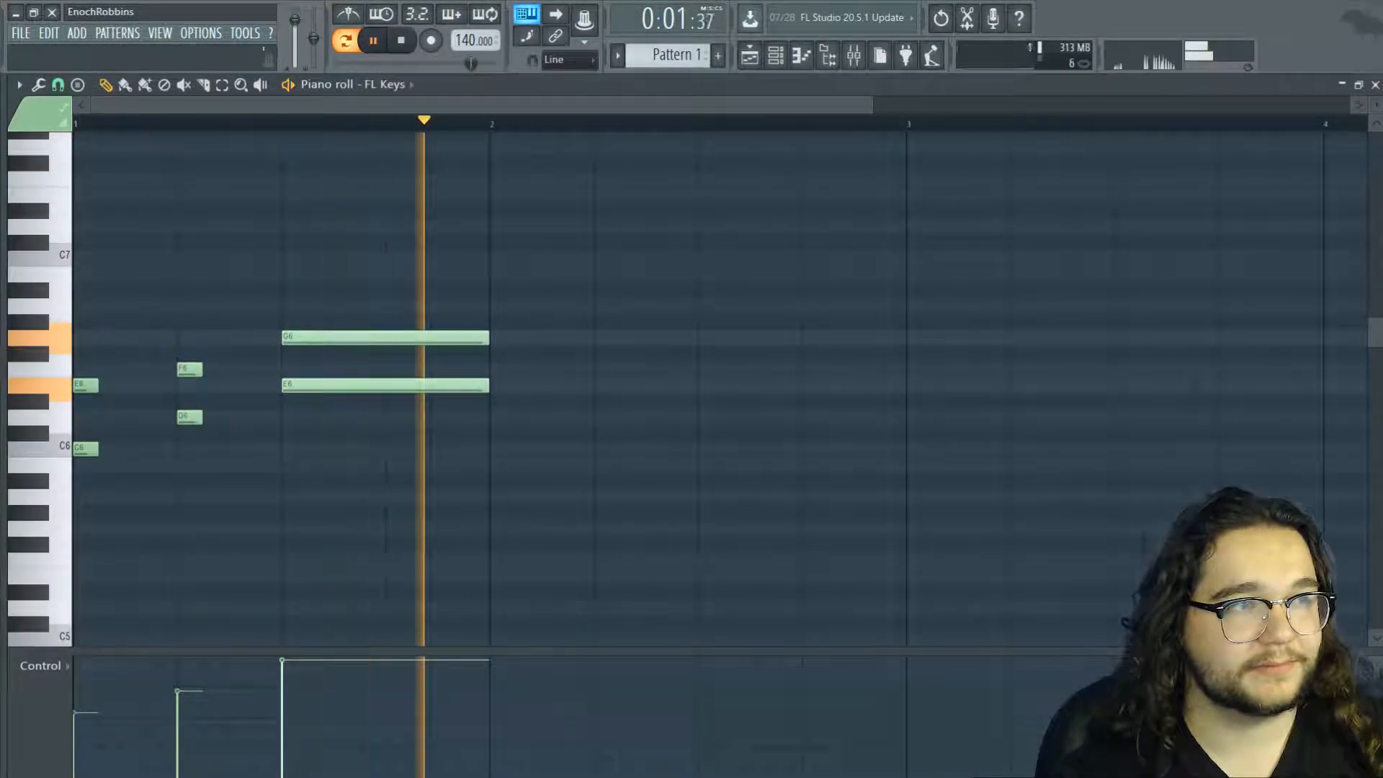
{"action": "key", "text": "space"}
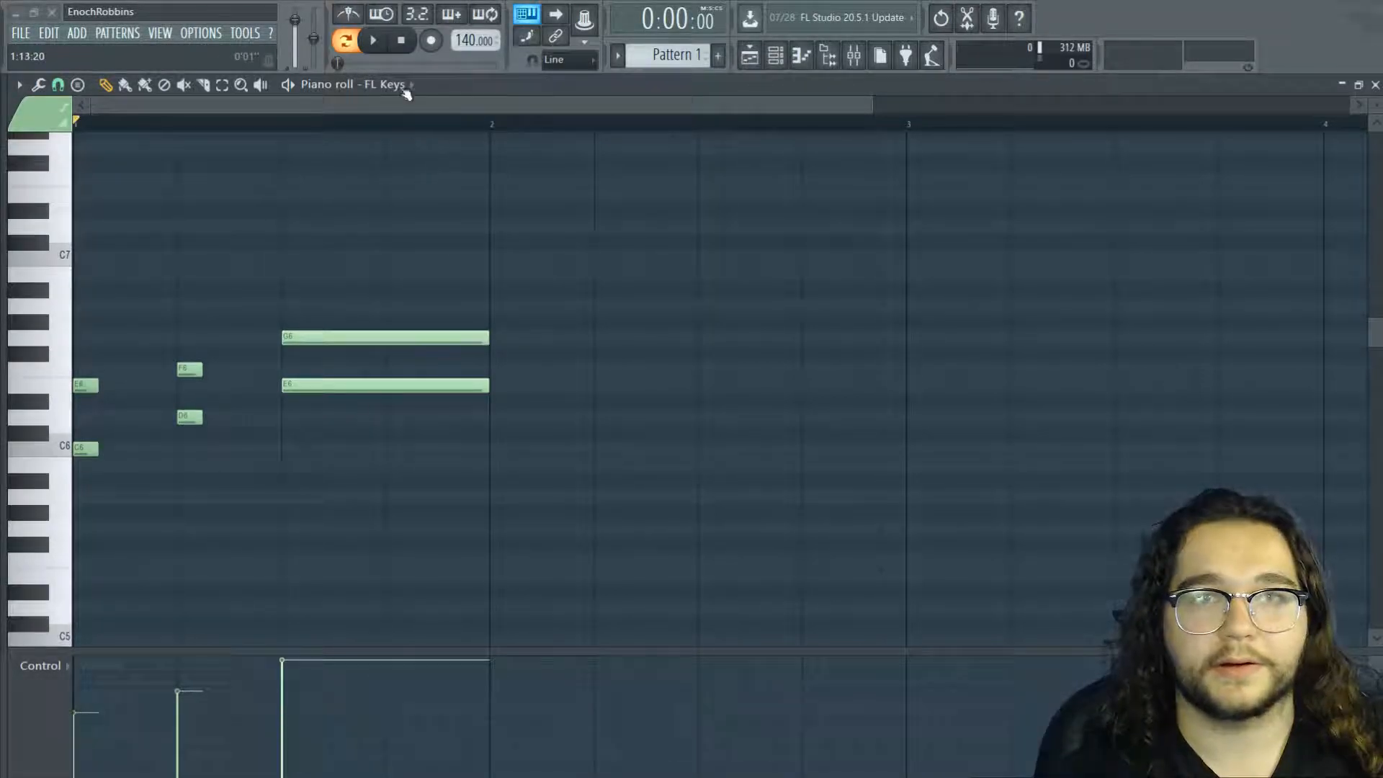
{"action": "left_click", "coordinate": [375, 41]}
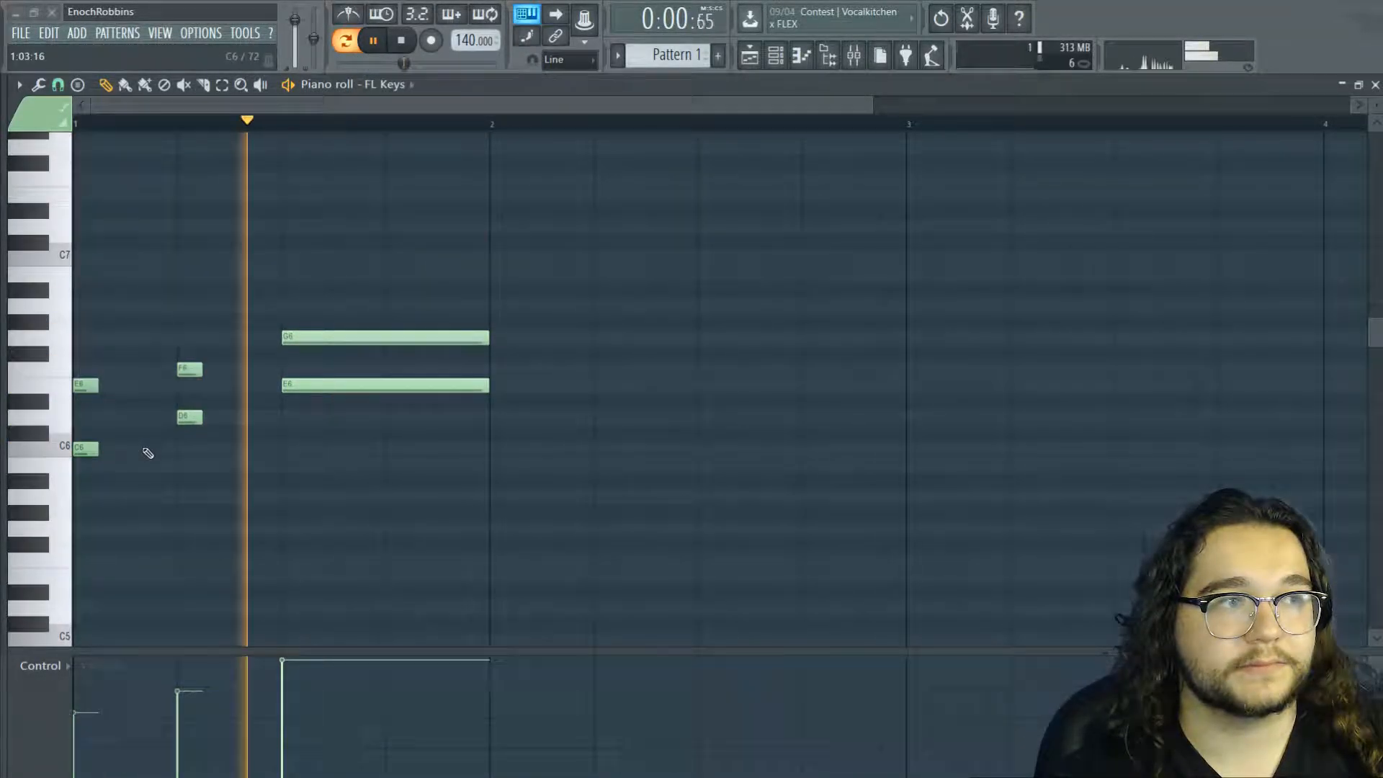
{"action": "left_click", "coordinate": [402, 41]}
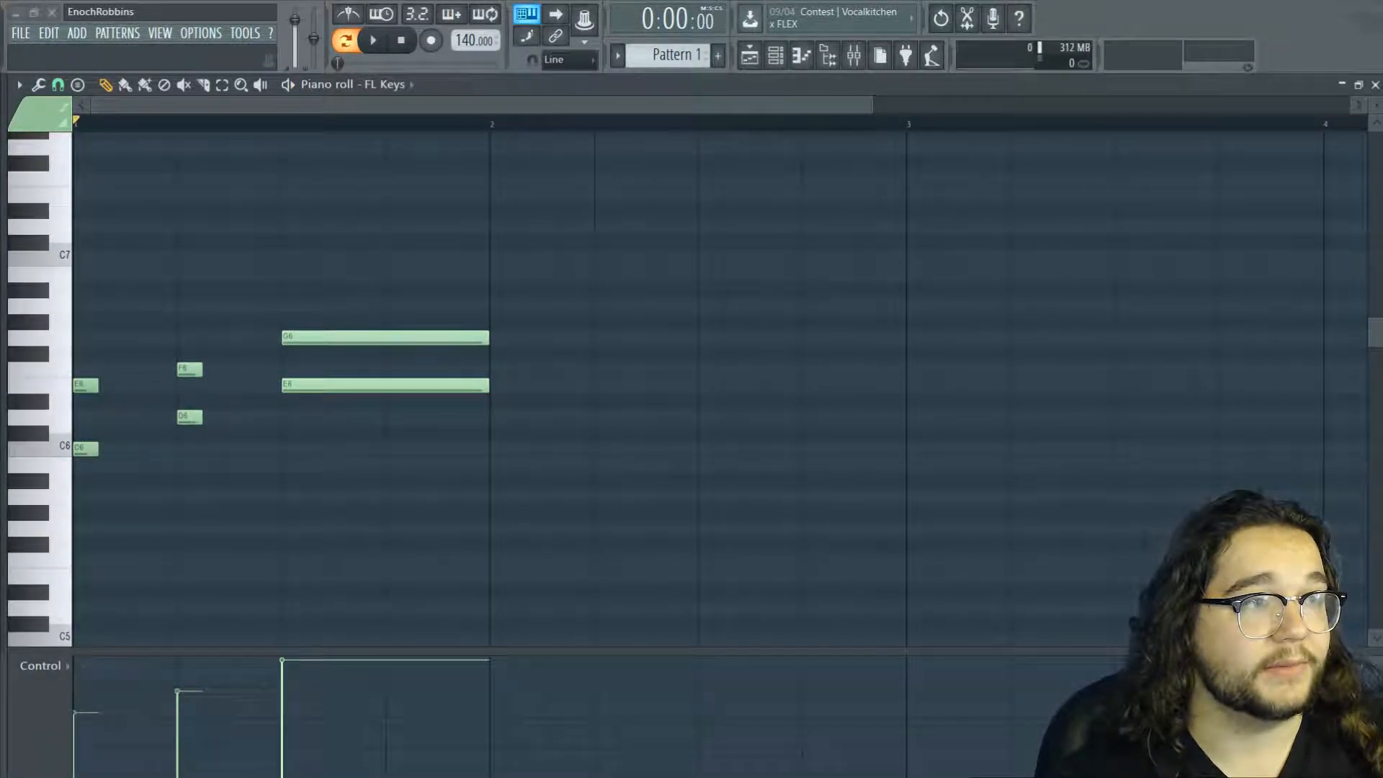
Delete all six harmony pattern notes from the piano roll
{"action": "right_click", "coordinate": [360, 337]}
{"action": "right_click", "coordinate": [303, 385]}
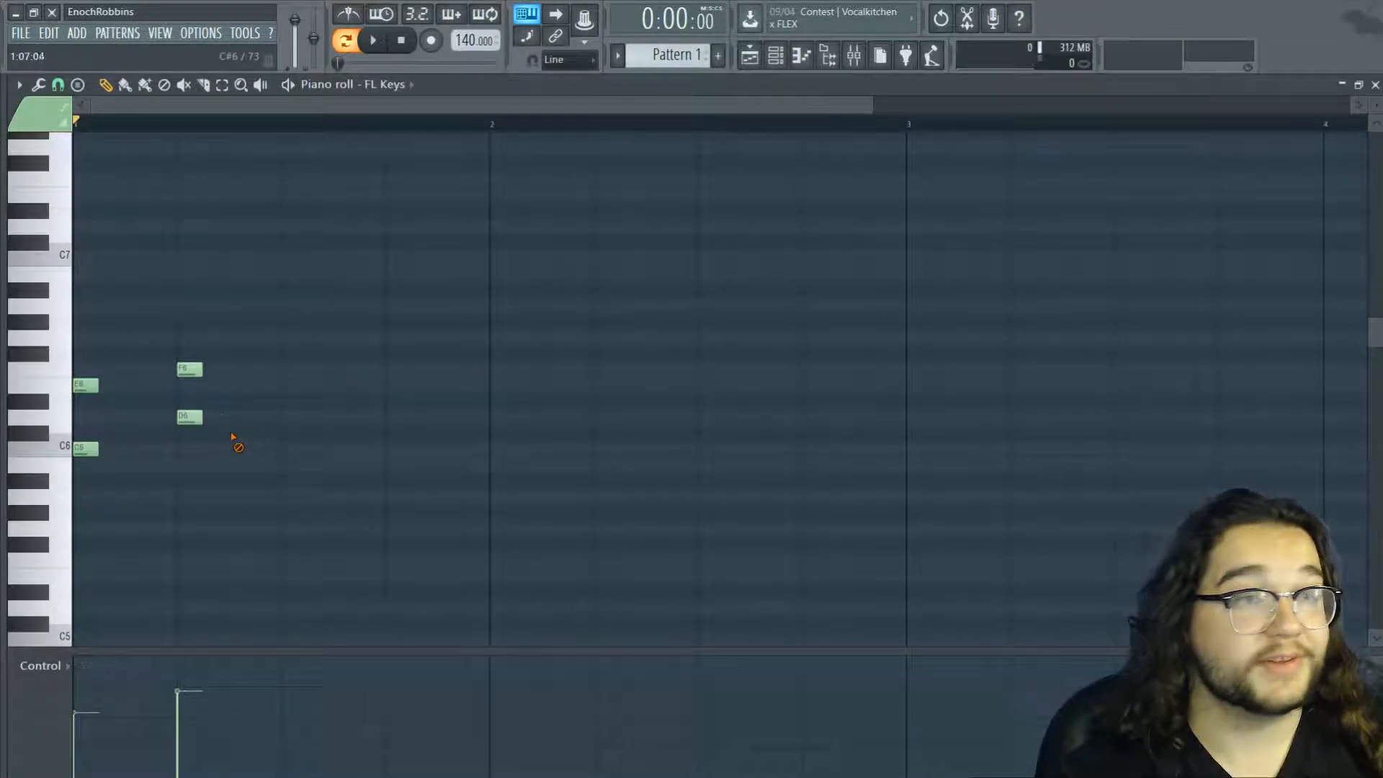
{"action": "right_click", "coordinate": [189, 369]}
{"action": "right_click", "coordinate": [189, 417]}
{"action": "right_click", "coordinate": [91, 449]}
{"action": "right_click", "coordinate": [90, 385]}
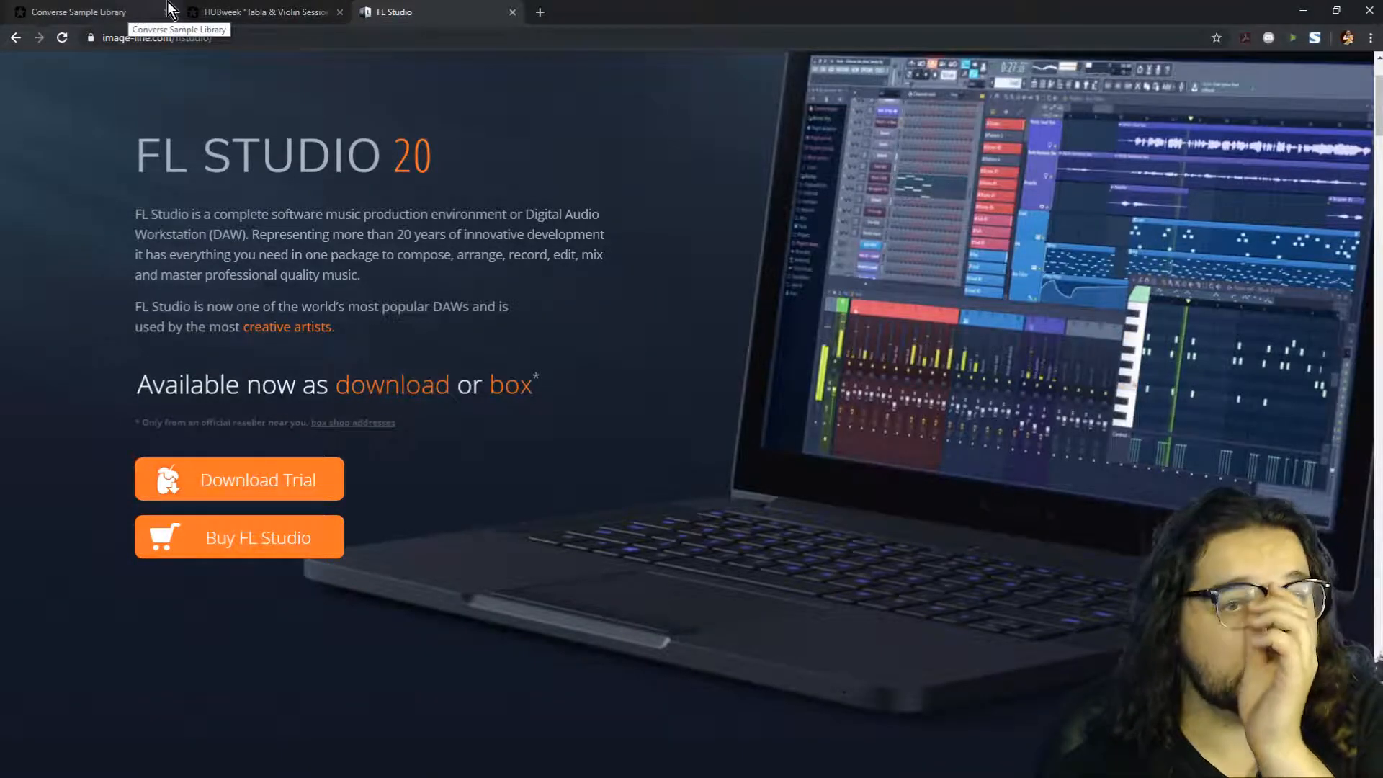
Go to the Converse Sample Library home page and examine the introduction to its royalty-free audio samples
{"action": "left_click", "coordinate": [124, 10]}
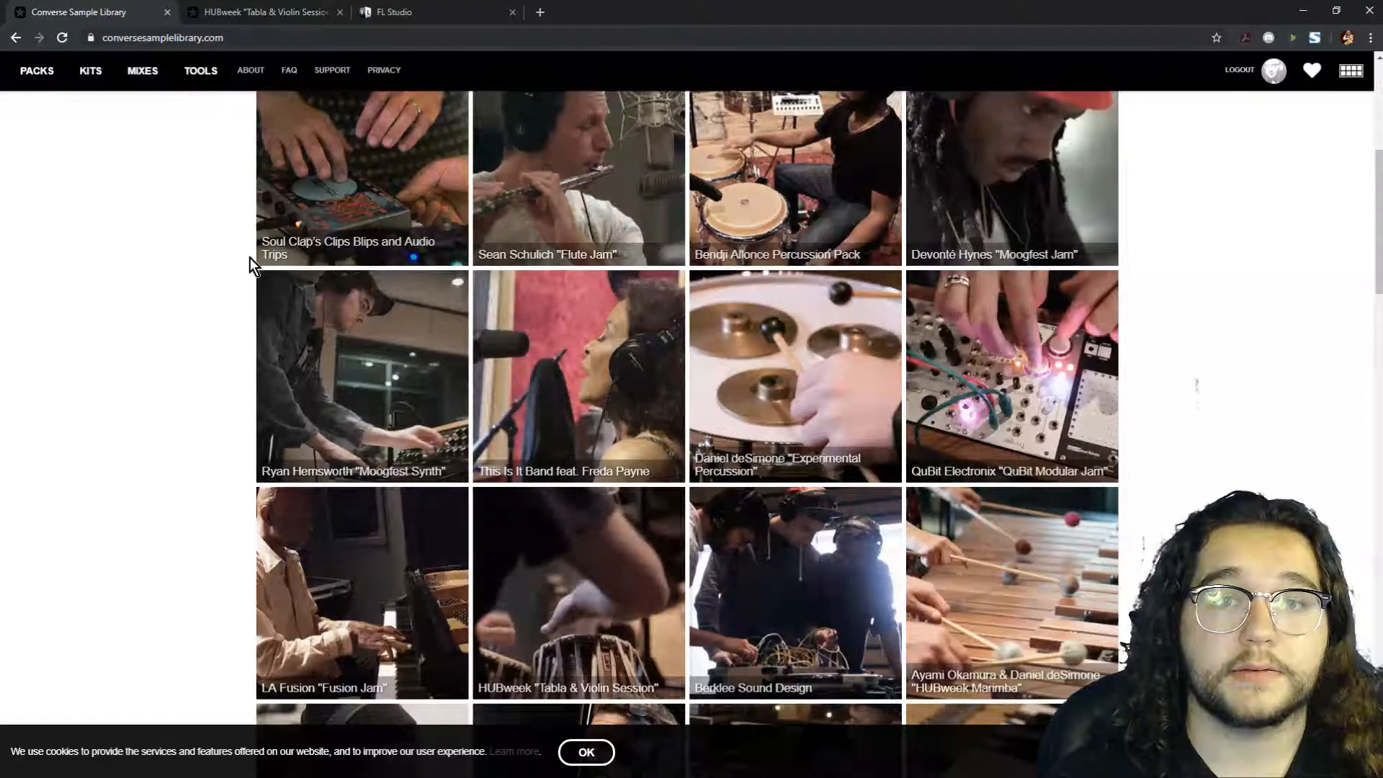
{"action": "scroll", "coordinate": [249, 258], "scroll_direction": "up", "scroll_amount": 6}
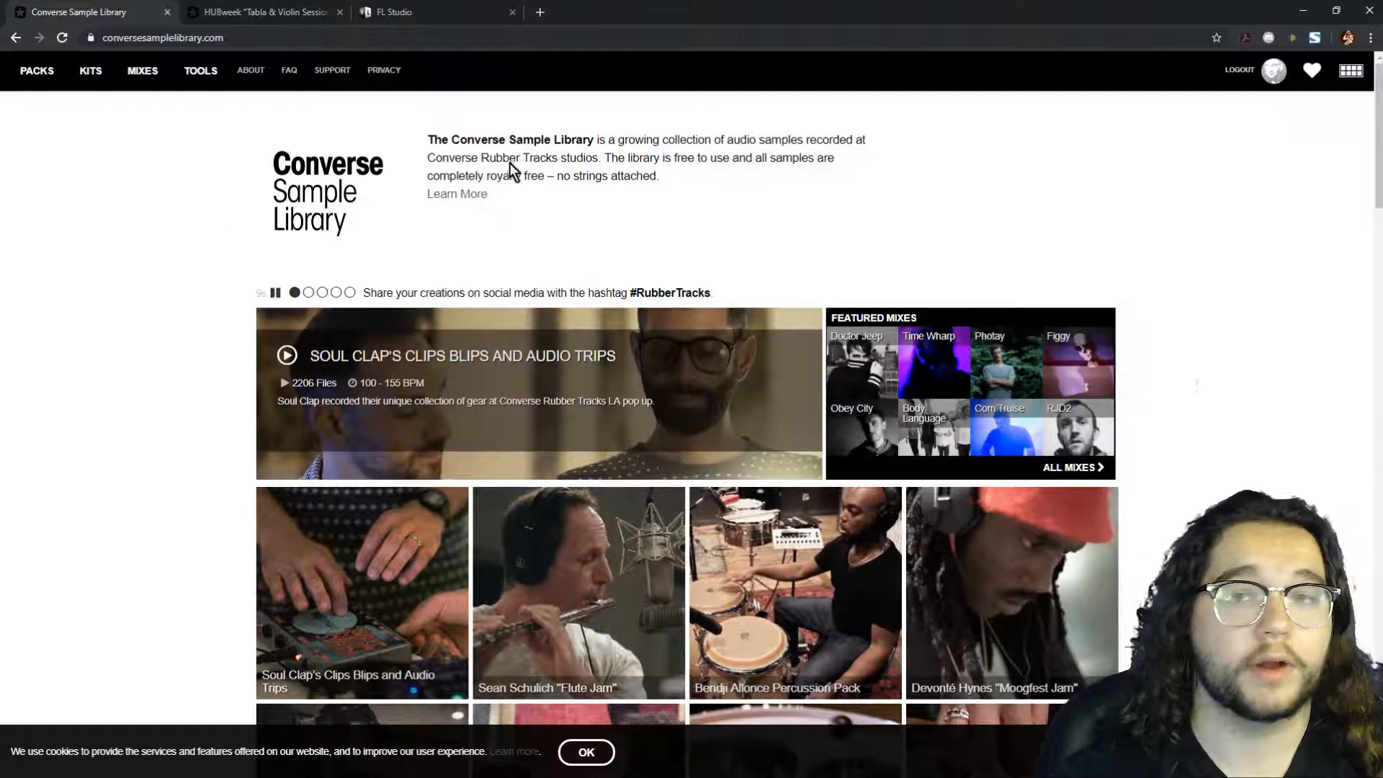
{"action": "left_click_drag", "start_coordinate": [450, 140], "coordinate": [538, 137]}
{"action": "left_click", "coordinate": [537, 138]}
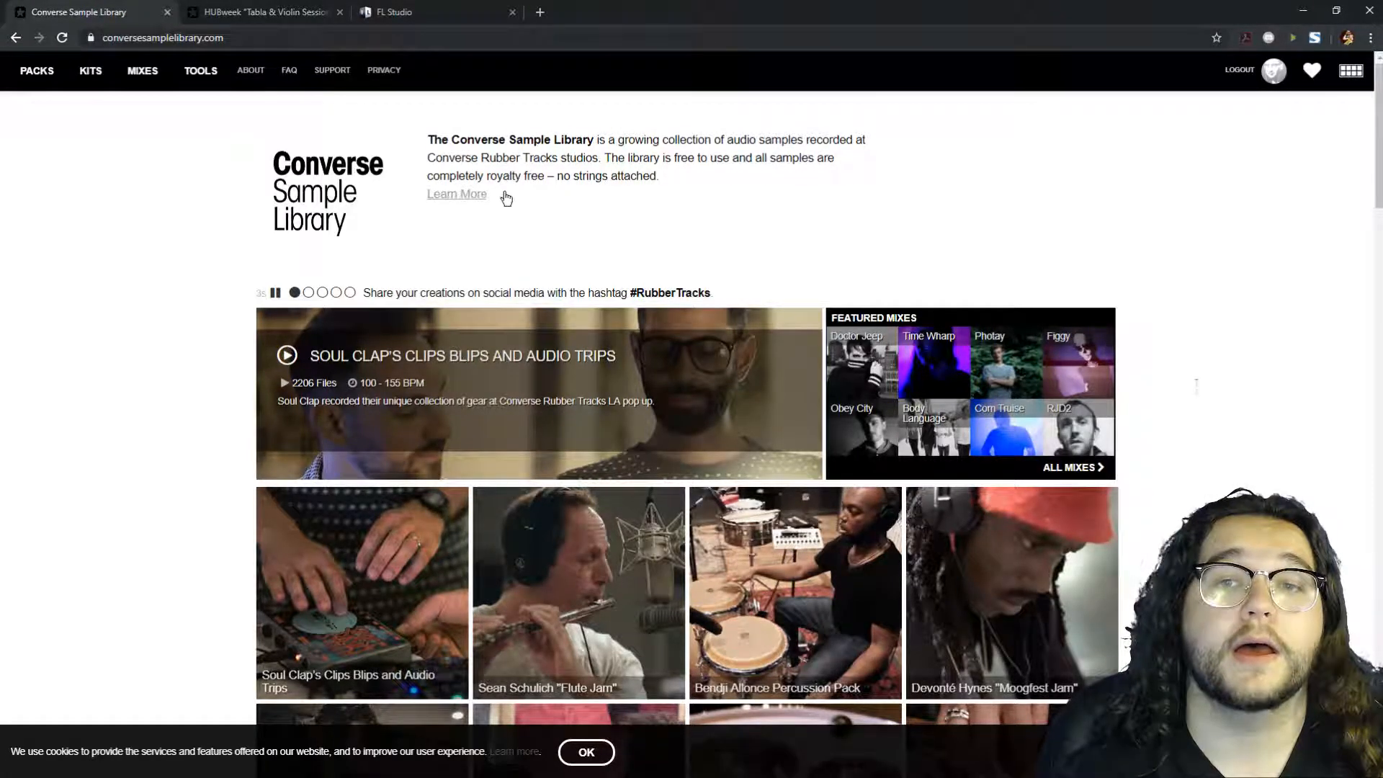
Browse the library's sample packs and open the Vintage Analog Guitar Synth pack
{"action": "scroll", "coordinate": [468, 177], "scroll_direction": "down", "scroll_amount": 4}
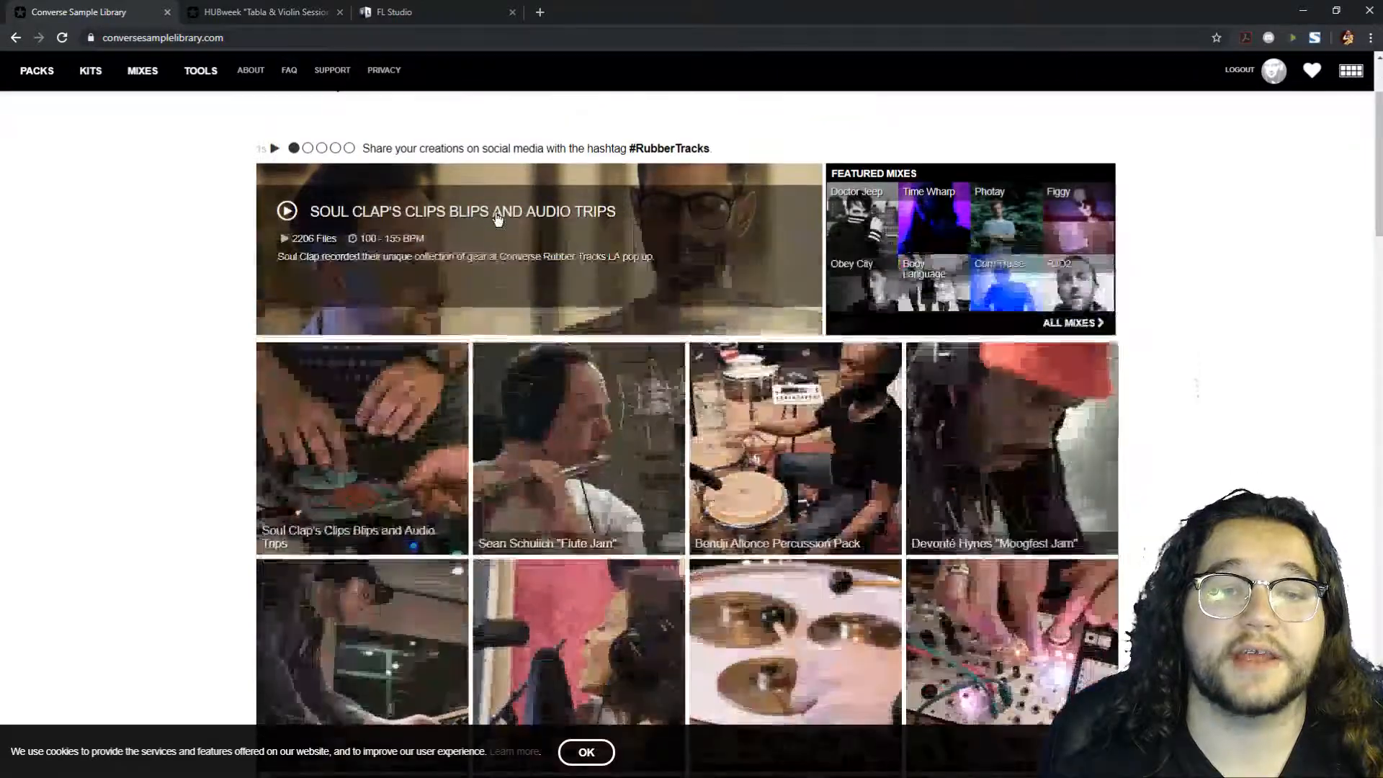
{"action": "scroll", "coordinate": [435, 200], "scroll_direction": "down", "scroll_amount": 2}
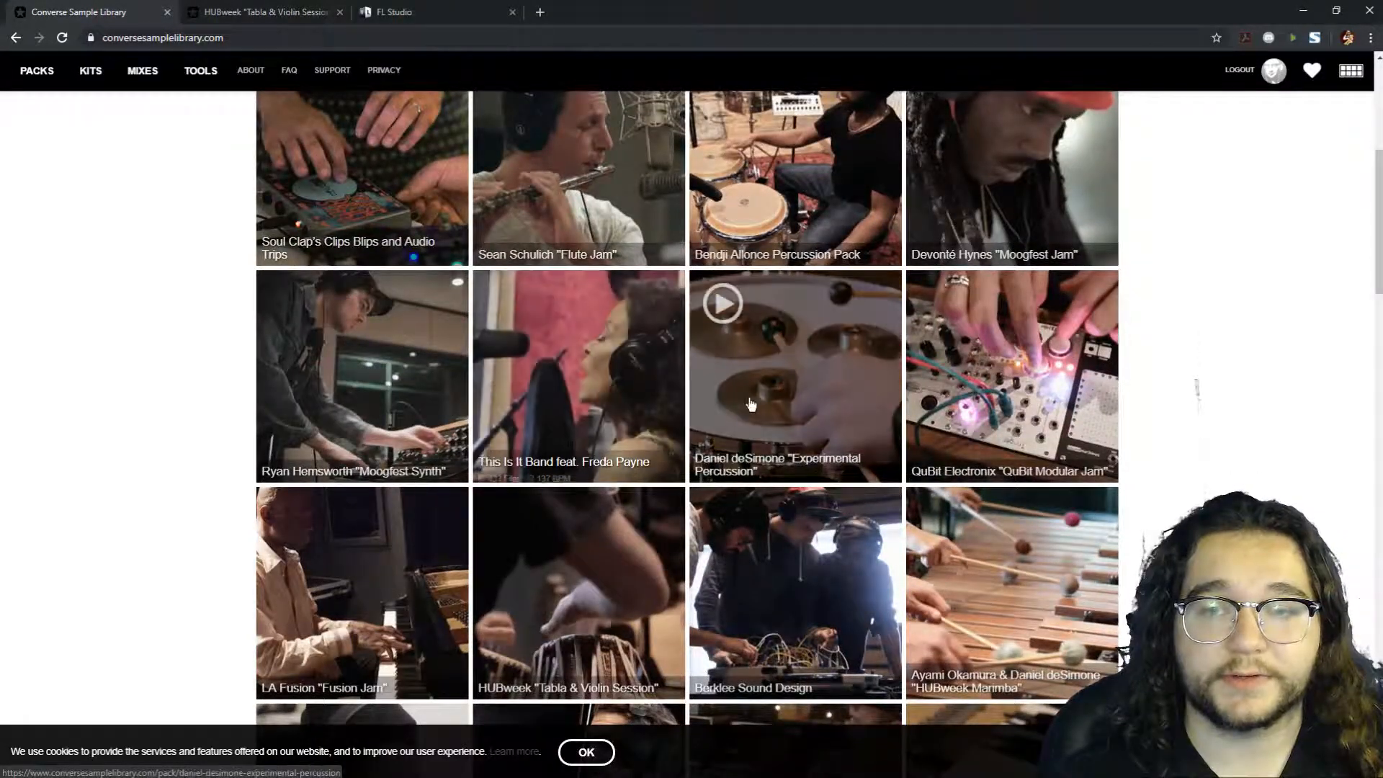
{"action": "scroll", "coordinate": [778, 395], "scroll_direction": "down", "scroll_amount": 2}
{"action": "scroll", "coordinate": [512, 470], "scroll_direction": "down", "scroll_amount": 2}
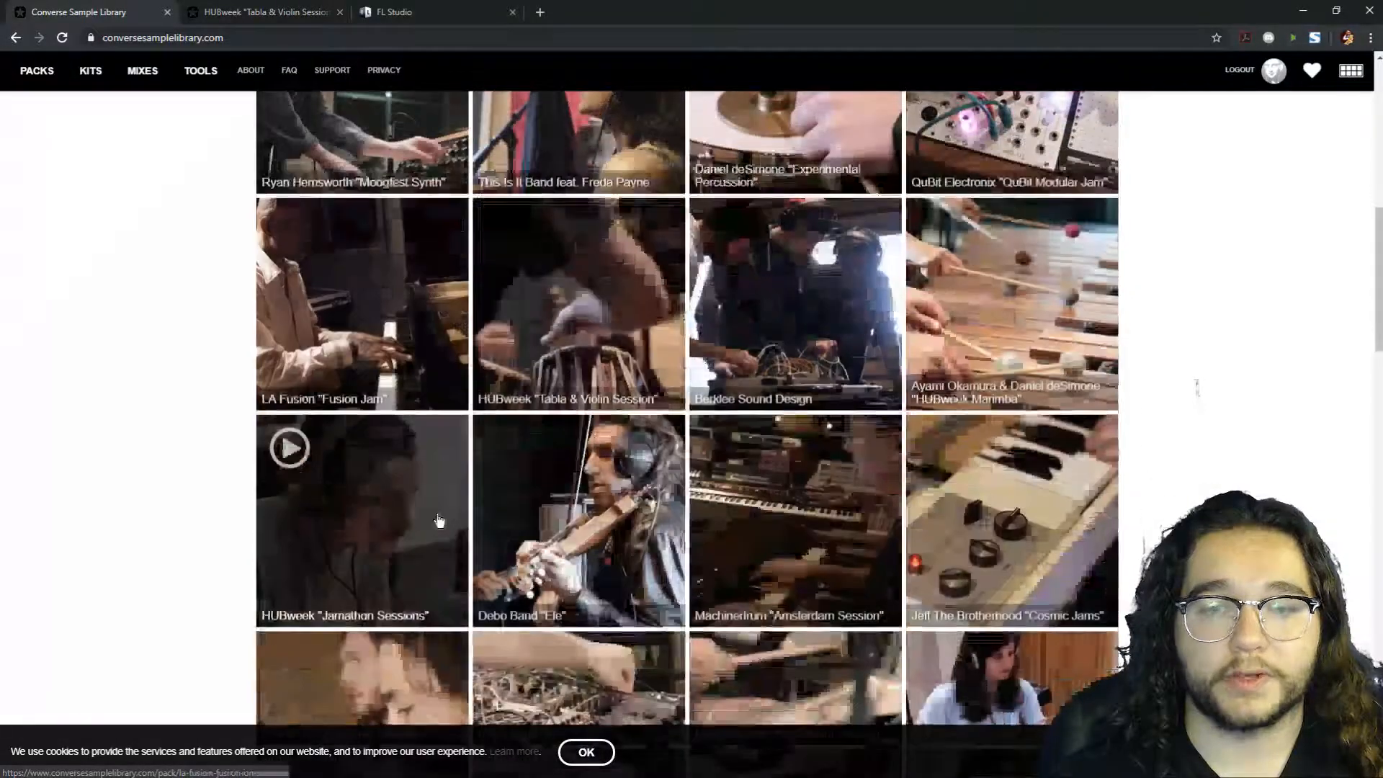
{"action": "scroll", "coordinate": [388, 474], "scroll_direction": "down", "scroll_amount": 5}
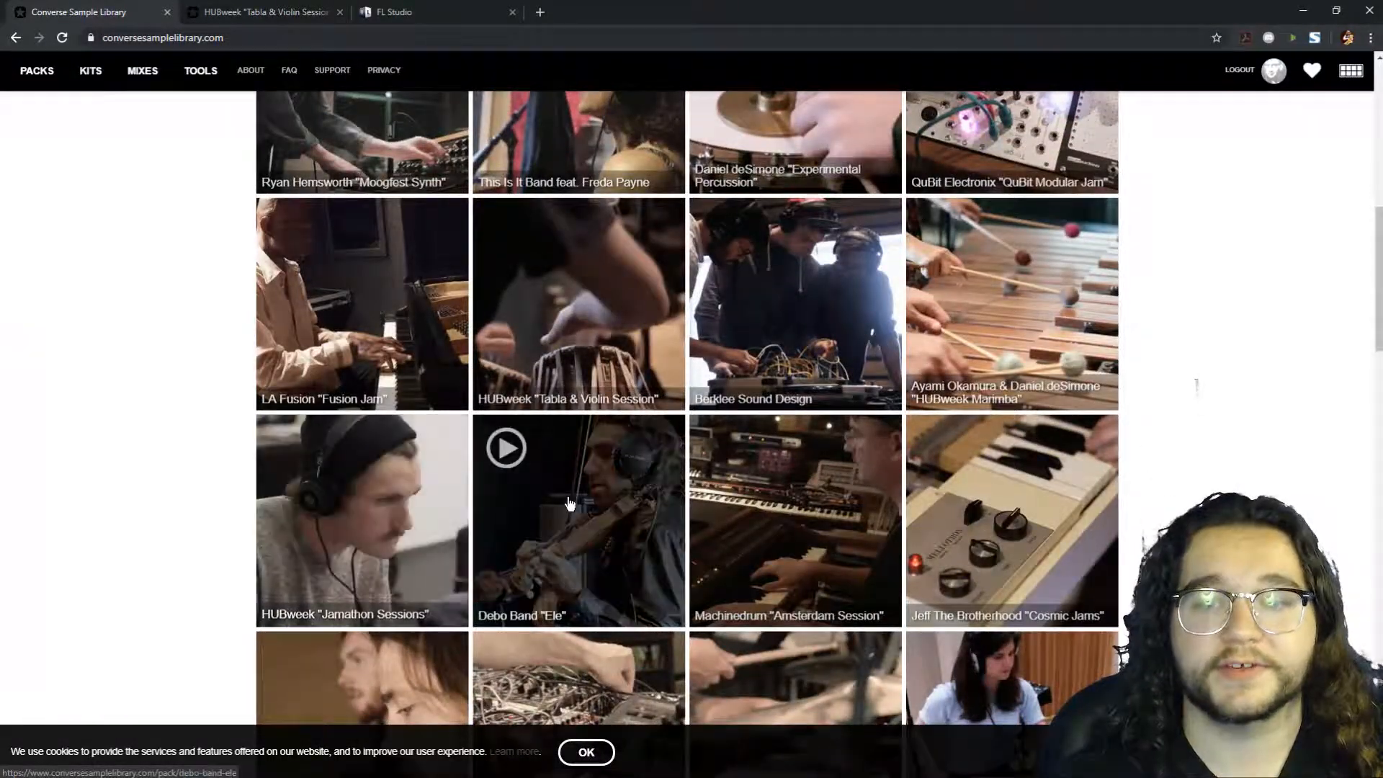
{"action": "scroll", "coordinate": [812, 420], "scroll_direction": "down", "scroll_amount": 7}
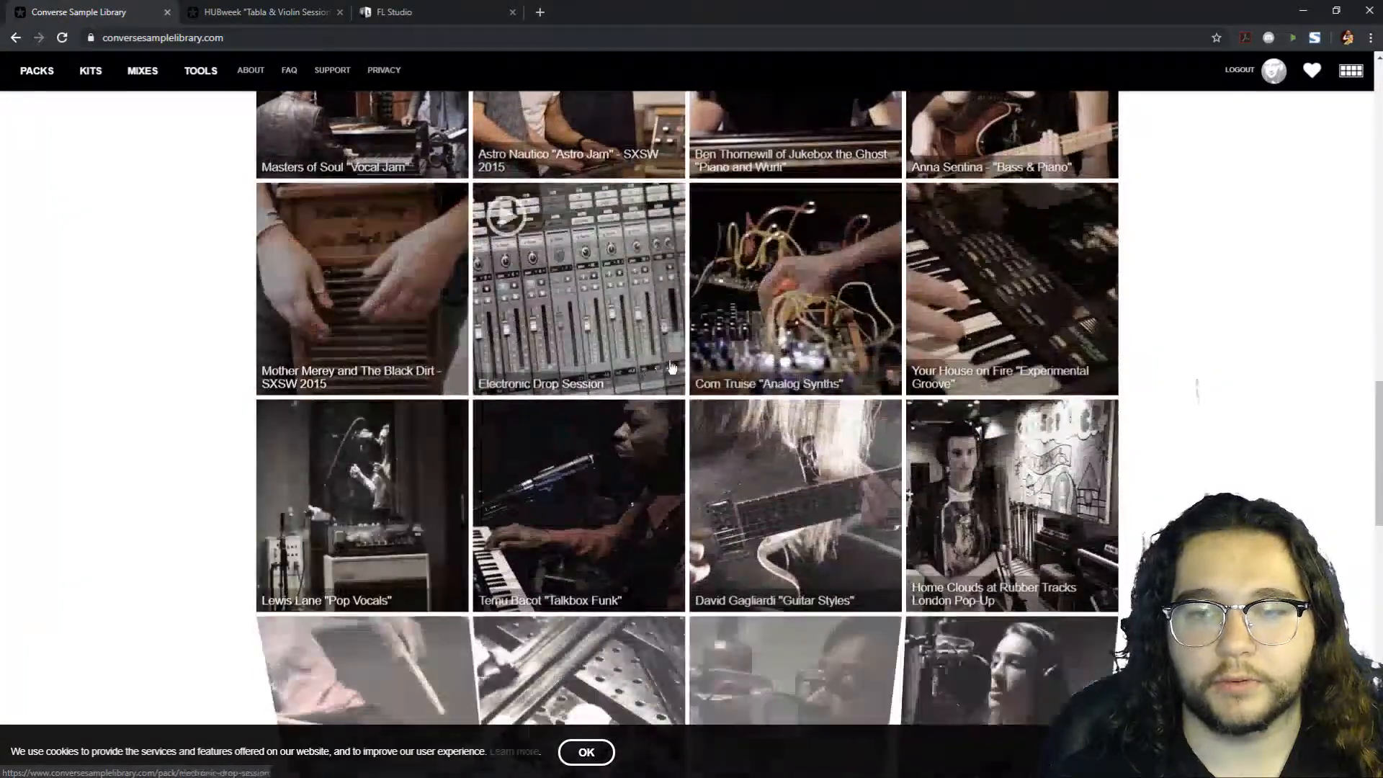
{"action": "scroll", "coordinate": [474, 351], "scroll_direction": "down", "scroll_amount": 4}
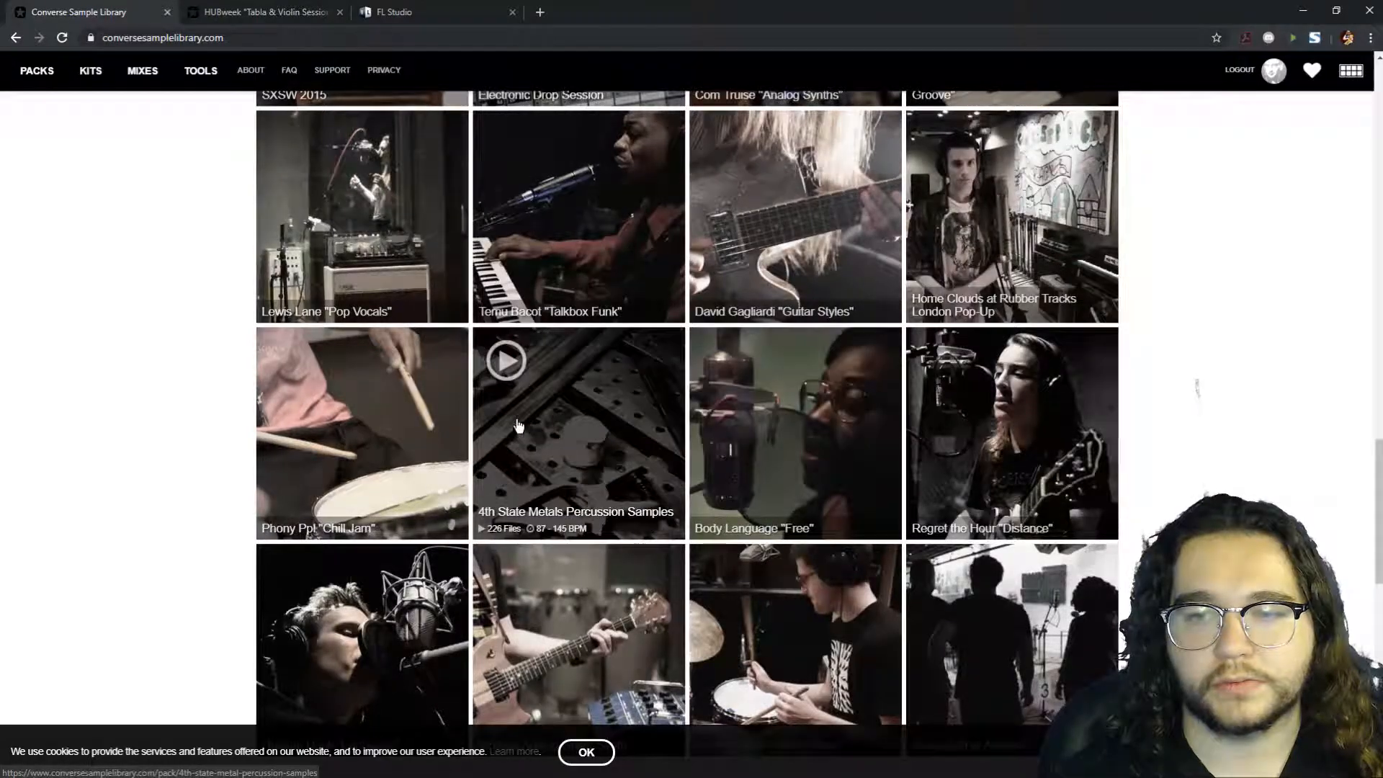
{"action": "scroll", "coordinate": [448, 410], "scroll_direction": "down", "scroll_amount": 2}
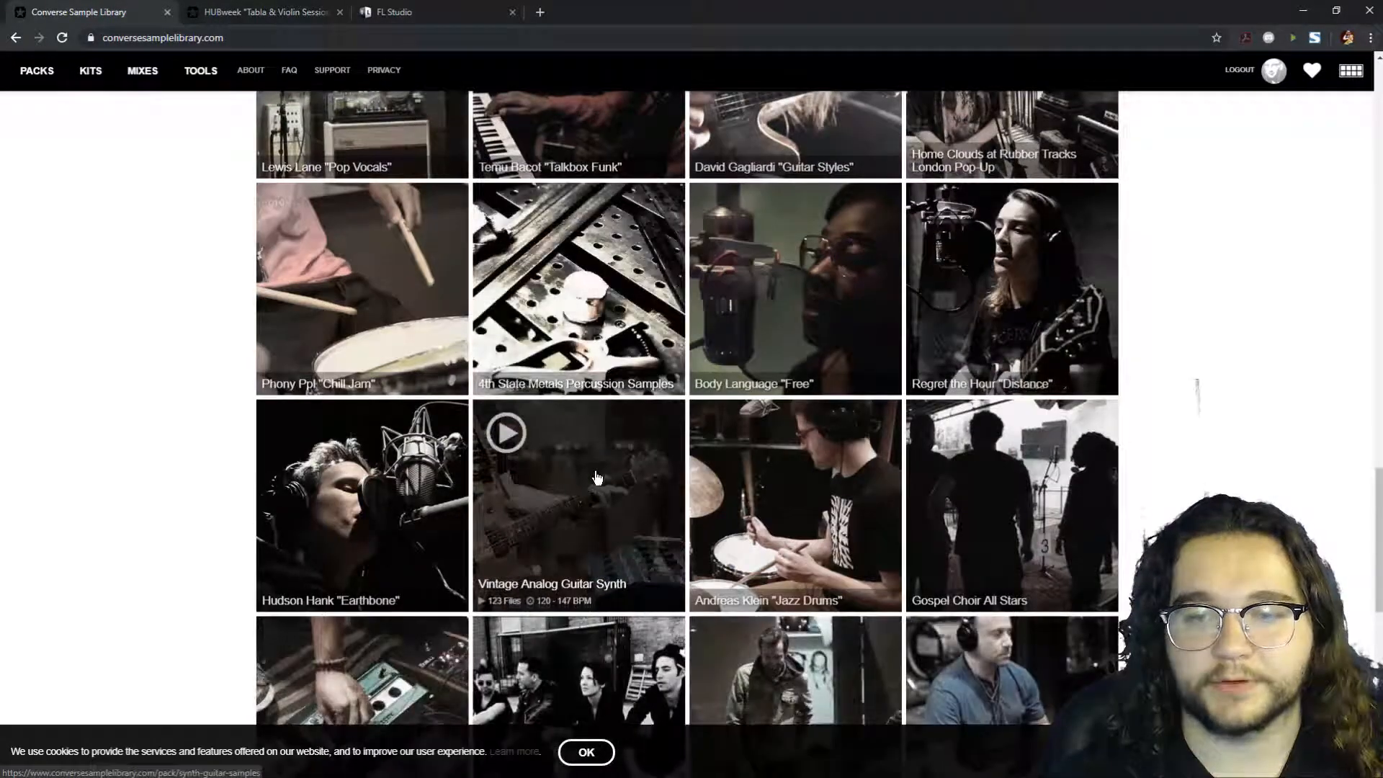
{"action": "left_click", "coordinate": [590, 493]}
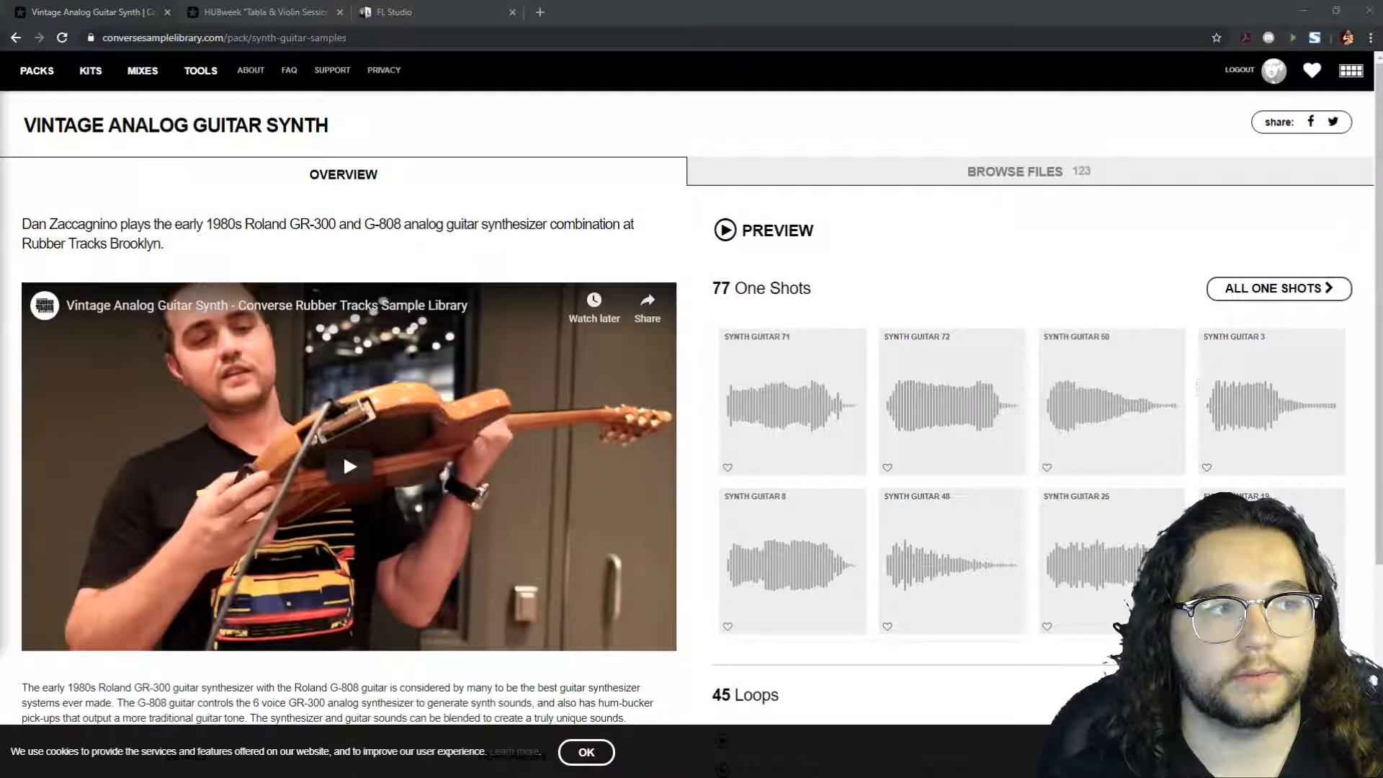
Preview several one-shot samples in the pack, including Synth Guitar 72, Synth Guitar 50, Synth Guitar 3 and Synth Guitar 48
{"action": "left_click", "coordinate": [954, 402]}
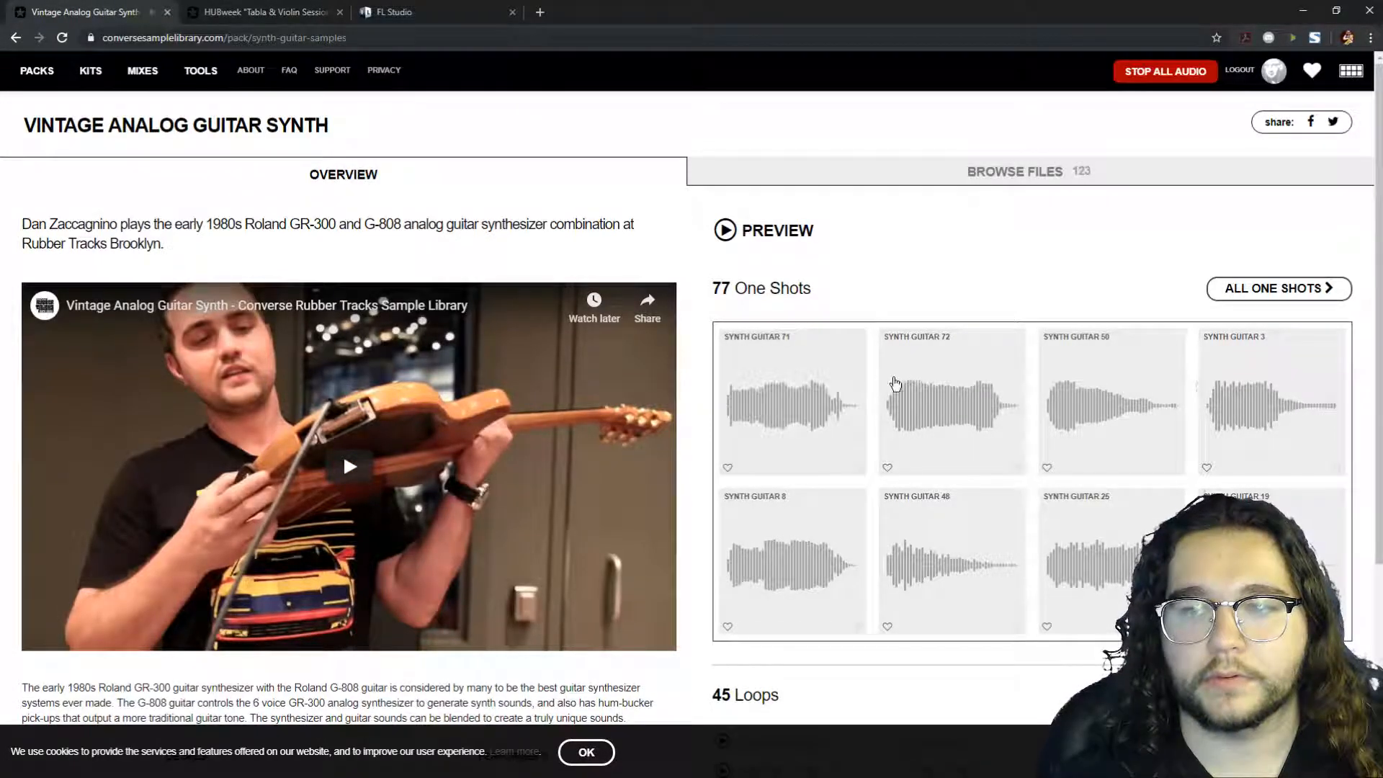
{"action": "left_click", "coordinate": [1176, 397]}
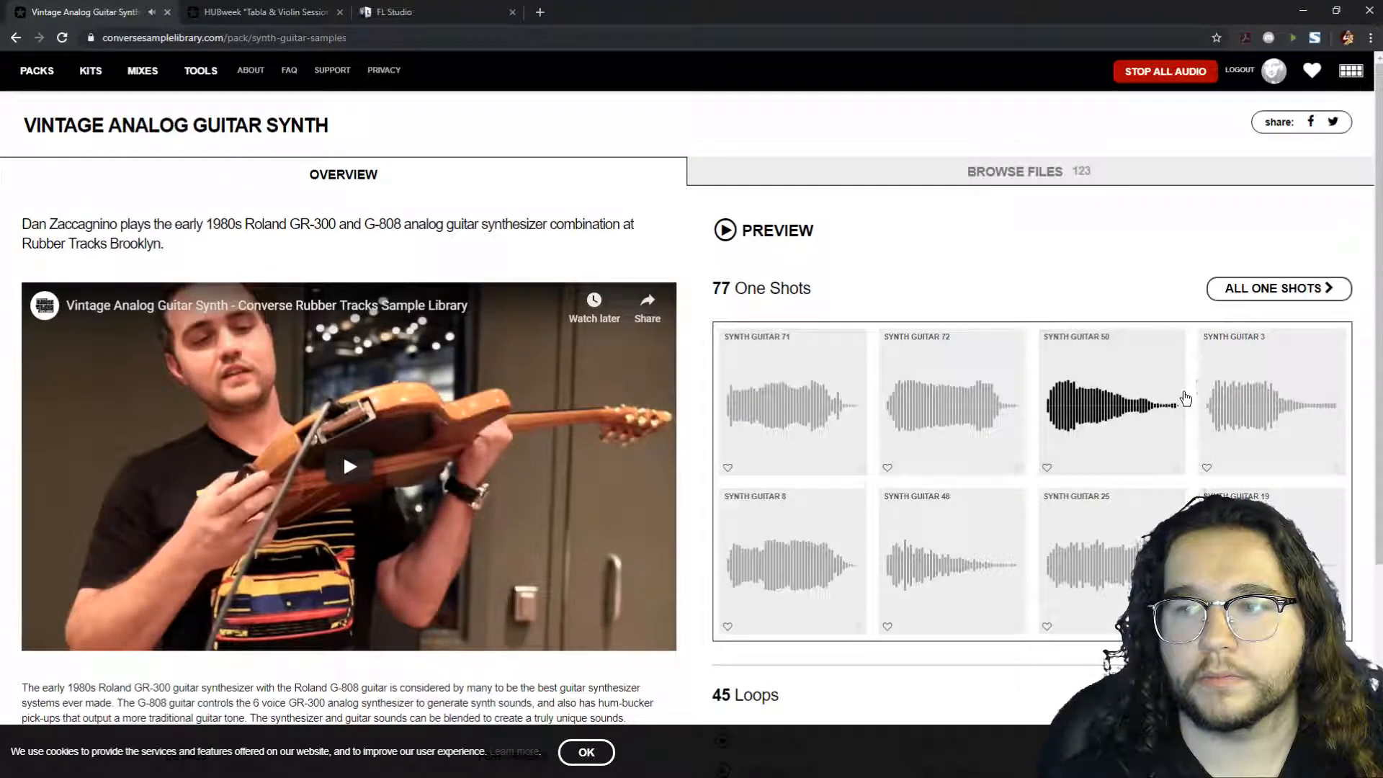
{"action": "left_click", "coordinate": [1224, 401]}
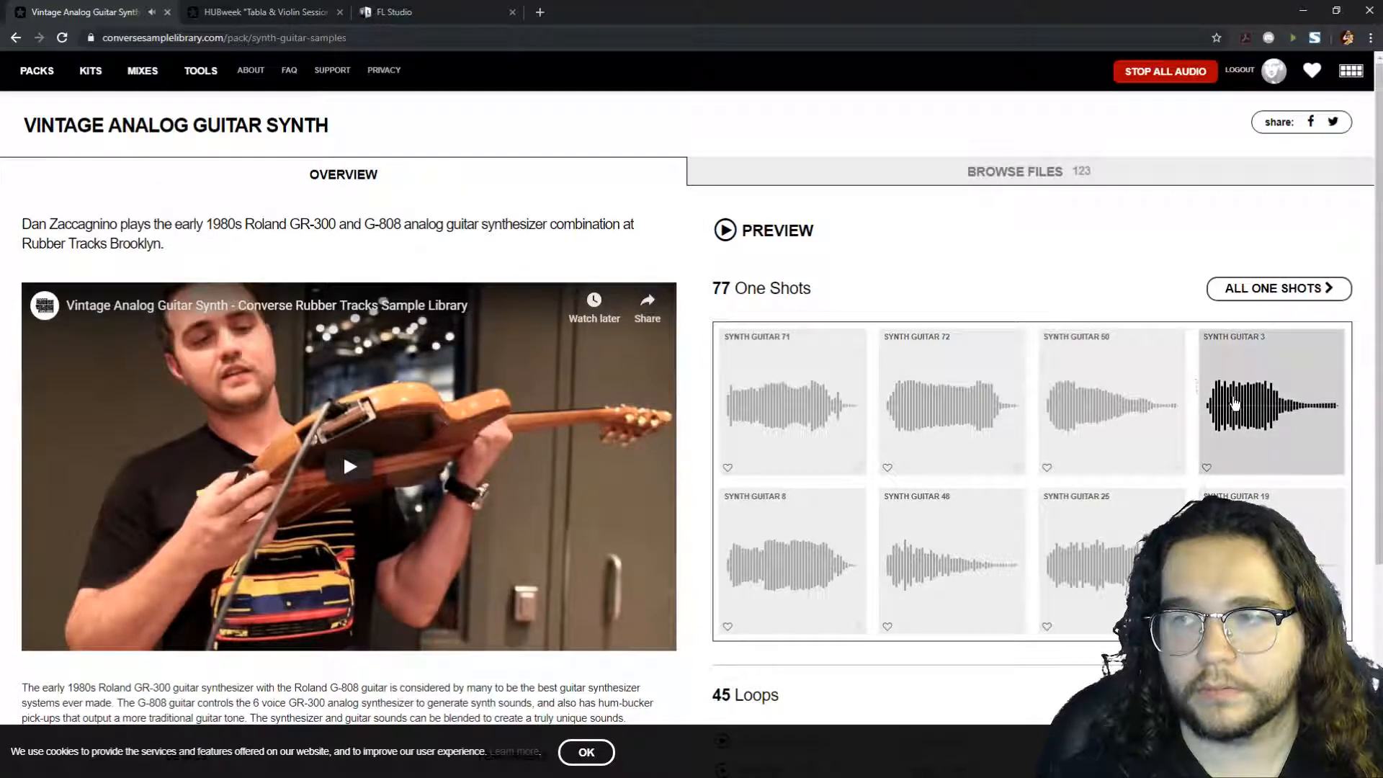
{"action": "left_click", "coordinate": [1140, 427]}
{"action": "left_click", "coordinate": [1233, 407]}
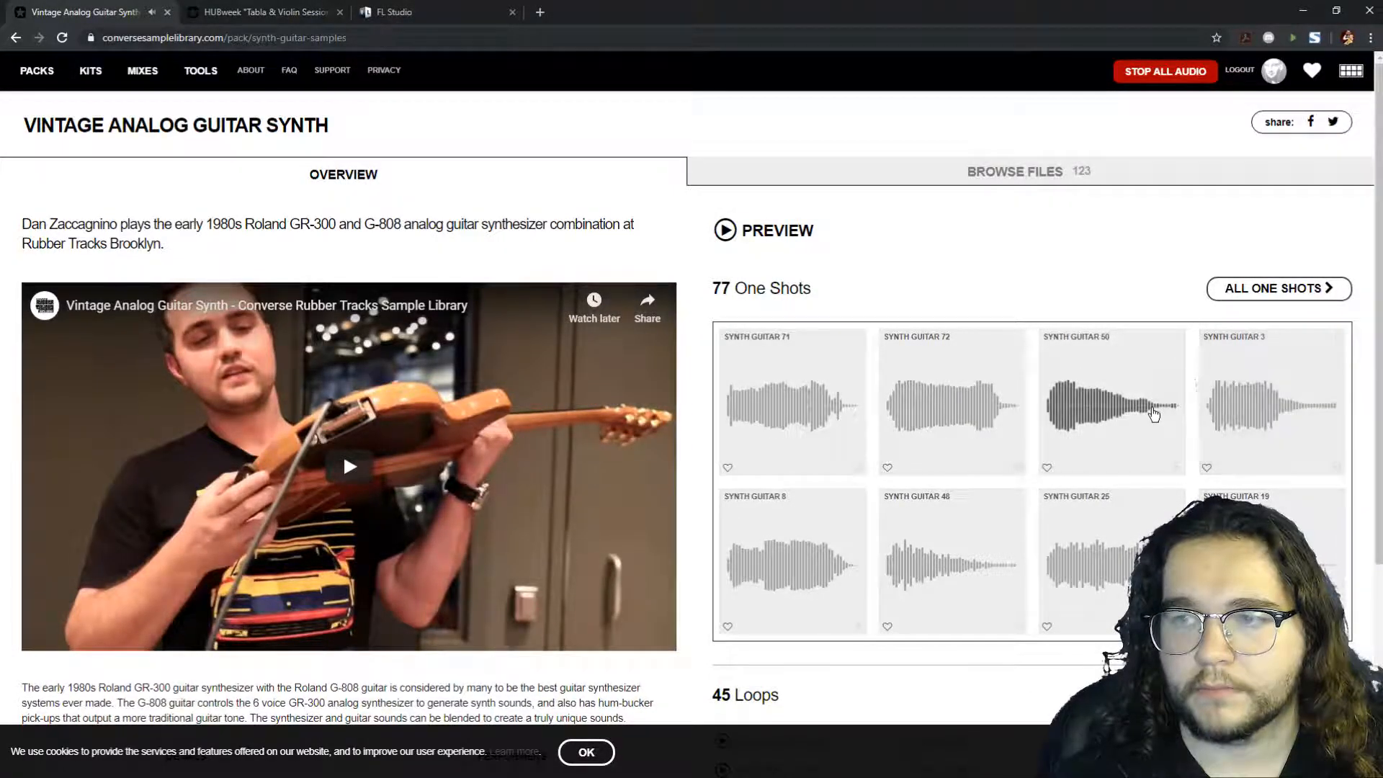
{"action": "left_click", "coordinate": [947, 538]}
{"action": "left_click", "coordinate": [958, 432]}
{"action": "left_click", "coordinate": [969, 518]}
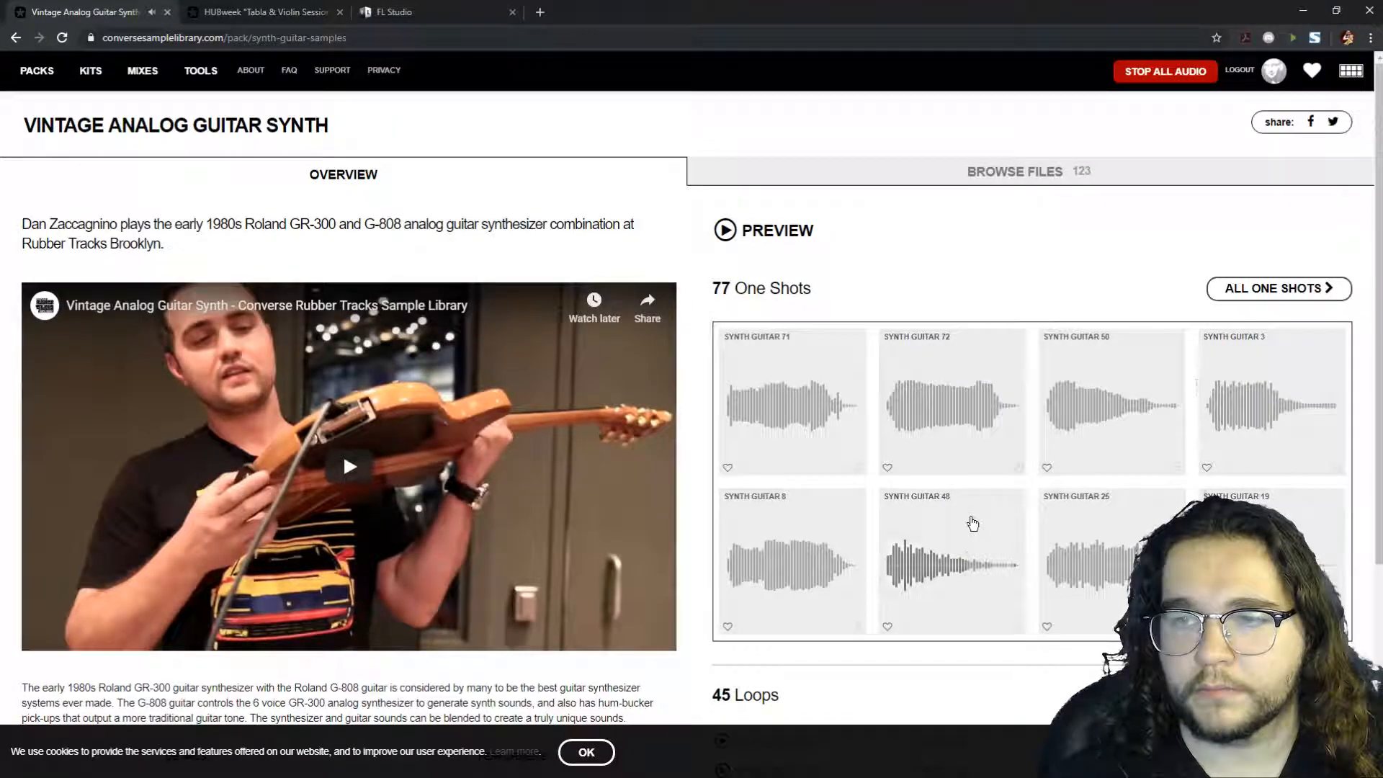
{"action": "left_click", "coordinate": [976, 457]}
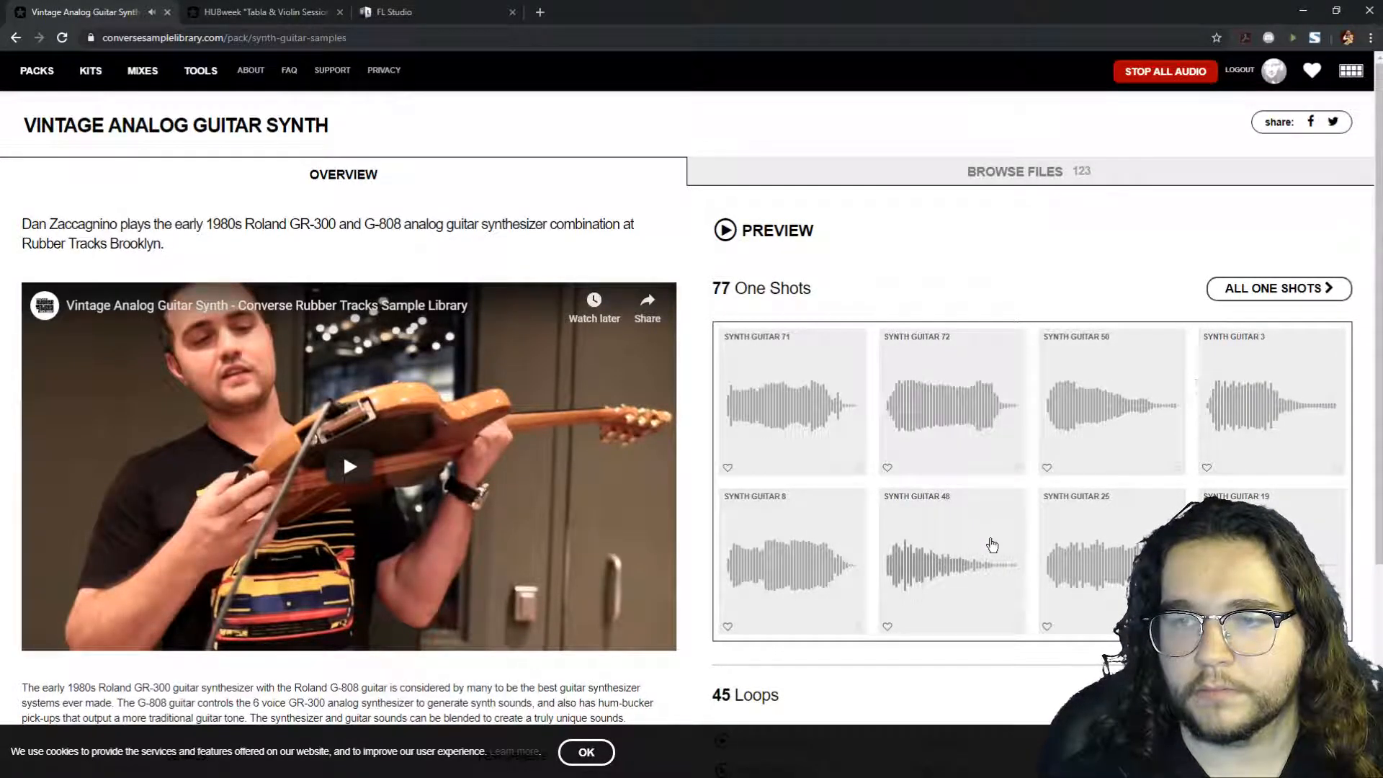
{"action": "left_click", "coordinate": [988, 542]}
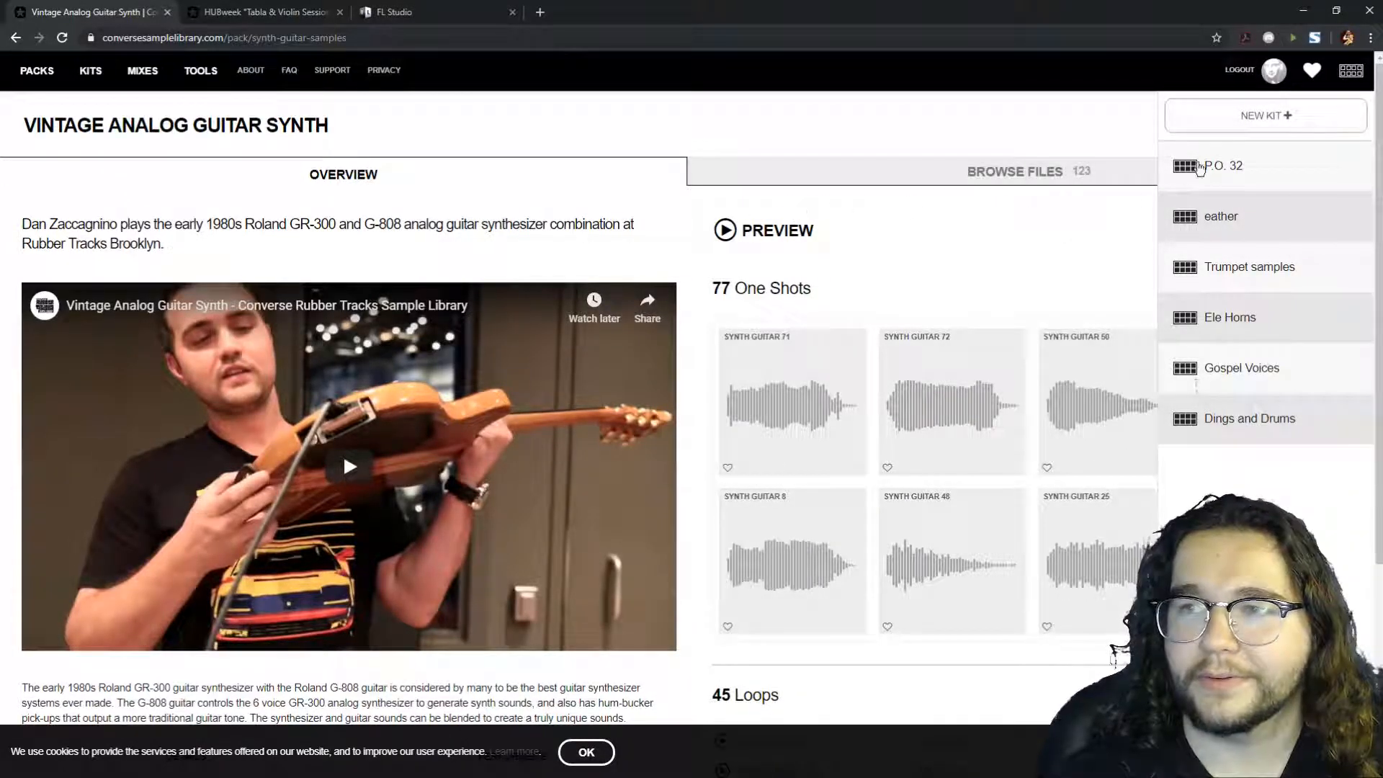
Show the saved kits and expand the Ele Horns kit to view its samples
{"action": "left_click", "coordinate": [1350, 72]}
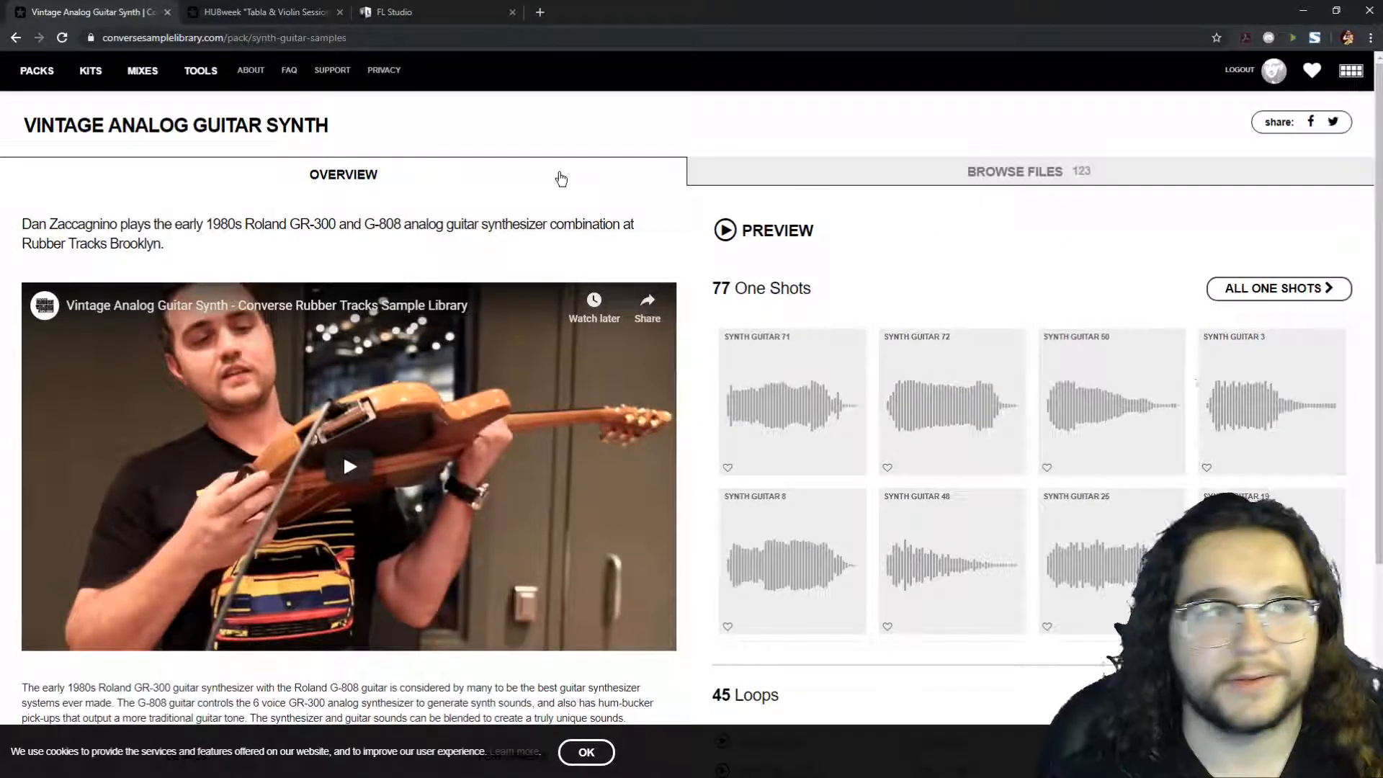
{"action": "key", "text": "alt+Tab"}
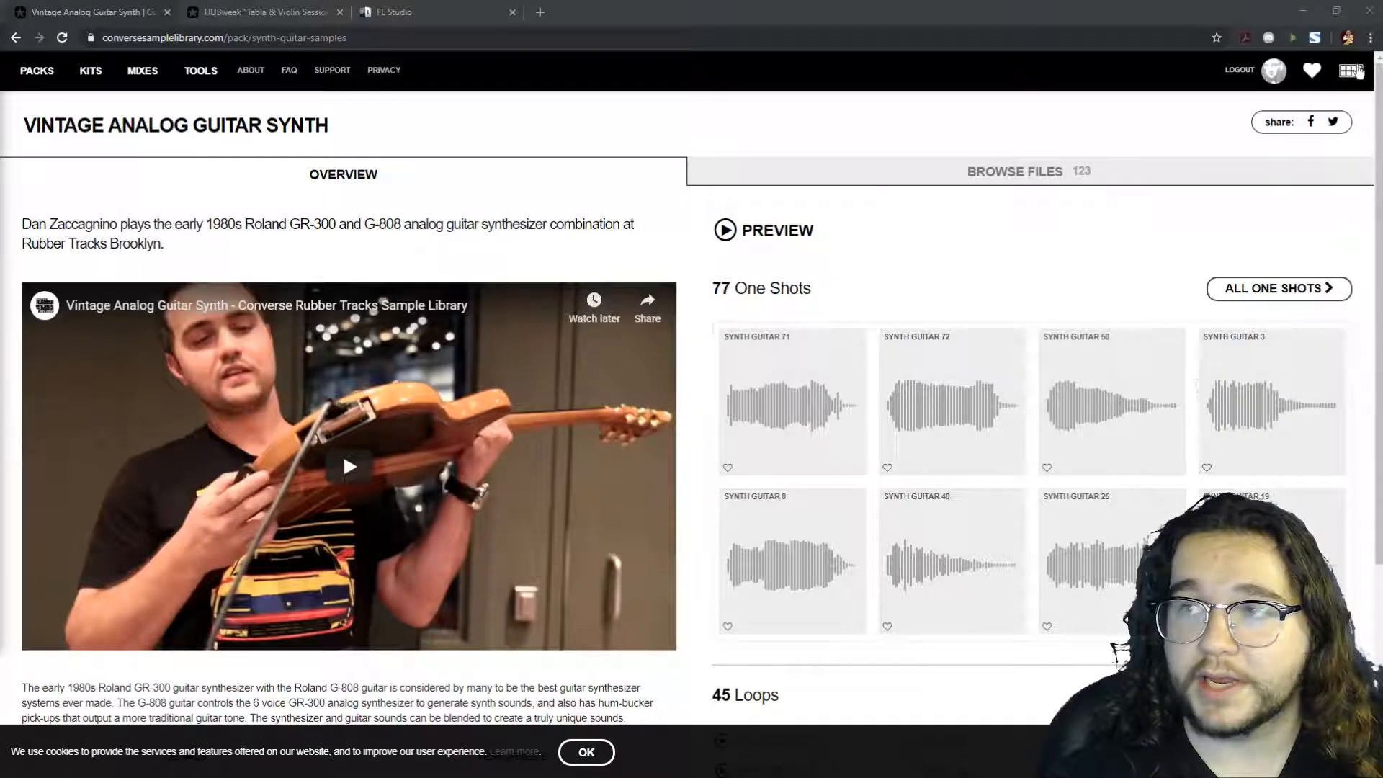
{"action": "left_click", "coordinate": [1350, 70]}
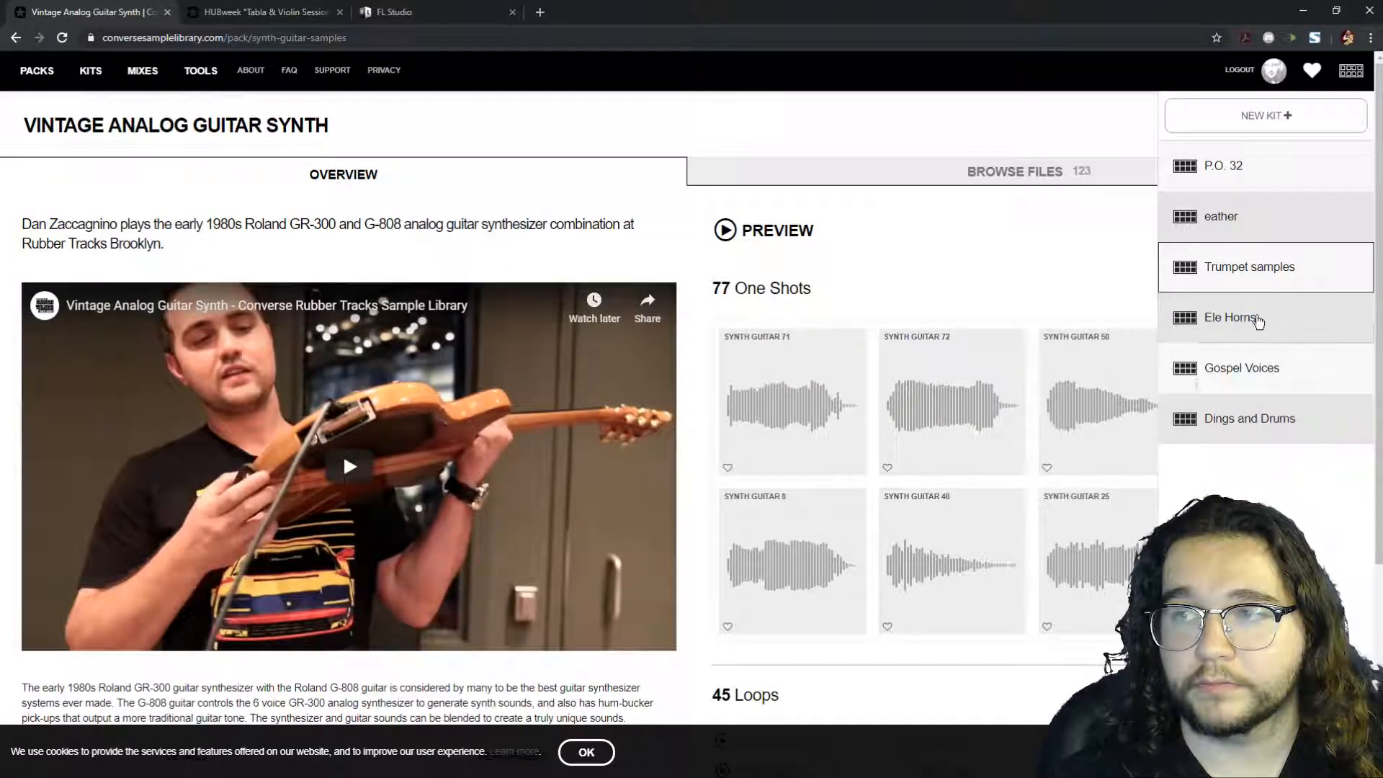
{"action": "left_click", "coordinate": [1253, 328]}
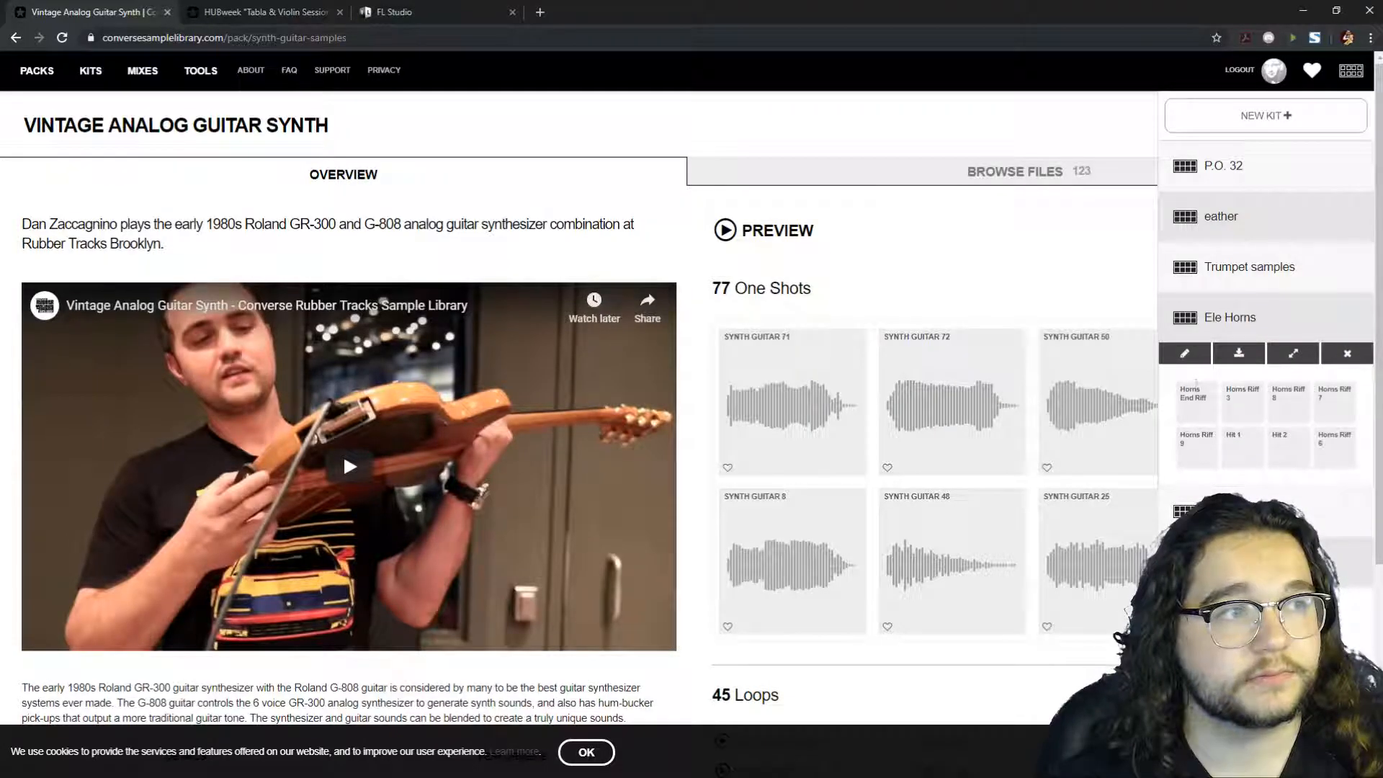
{"action": "key", "text": "alt+Tab"}
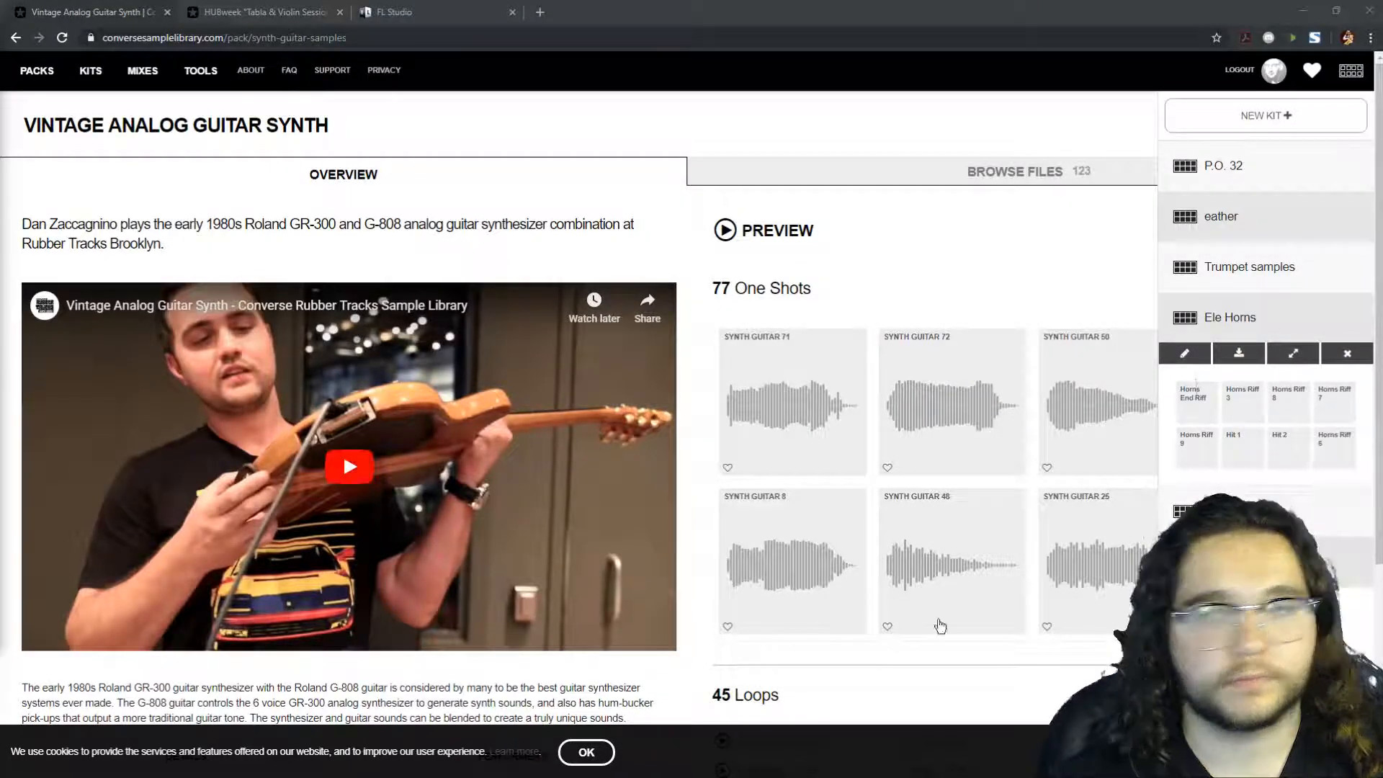
Audition the Horns End Riff, Horns Riff 3 and Horns Riff 8 samples in the Ele Horns kit
{"action": "left_click", "coordinate": [1197, 415]}
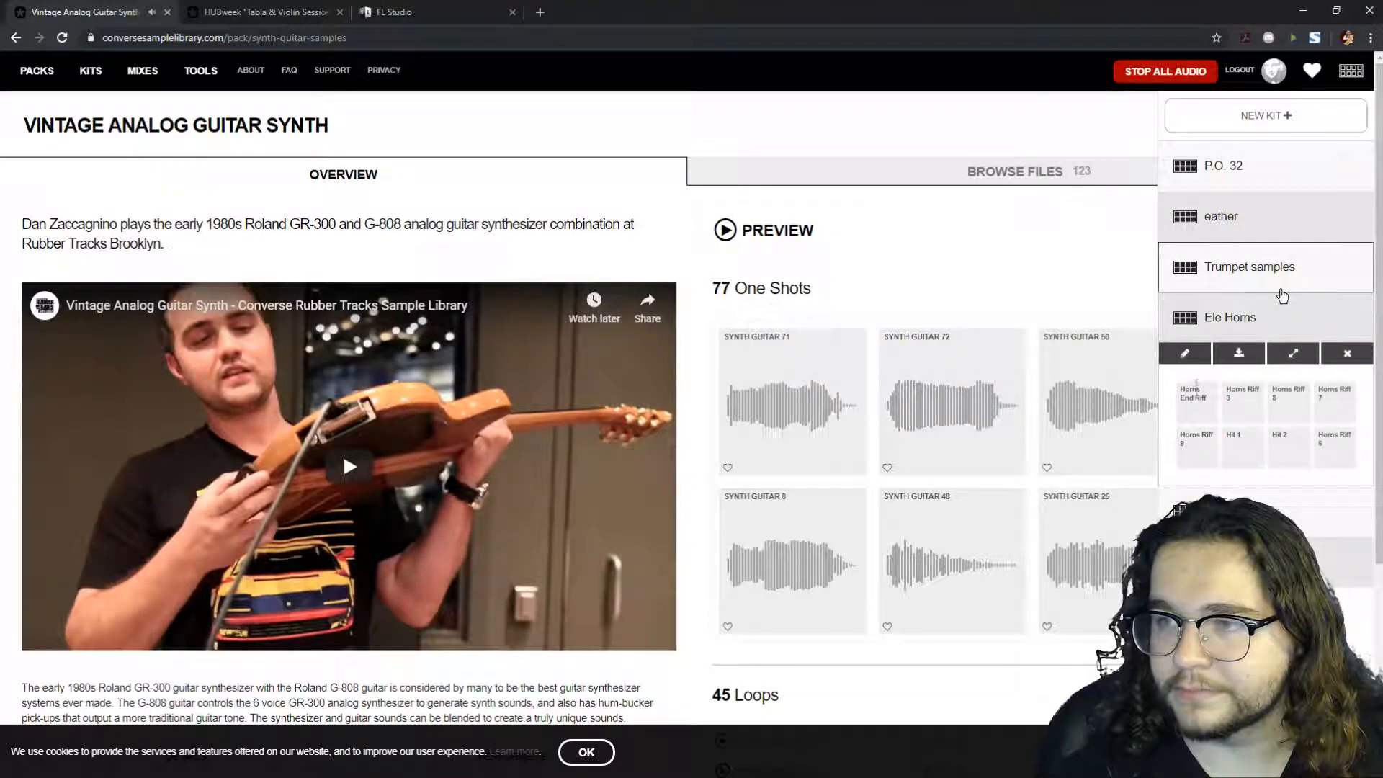
{"action": "left_click", "coordinate": [1247, 419]}
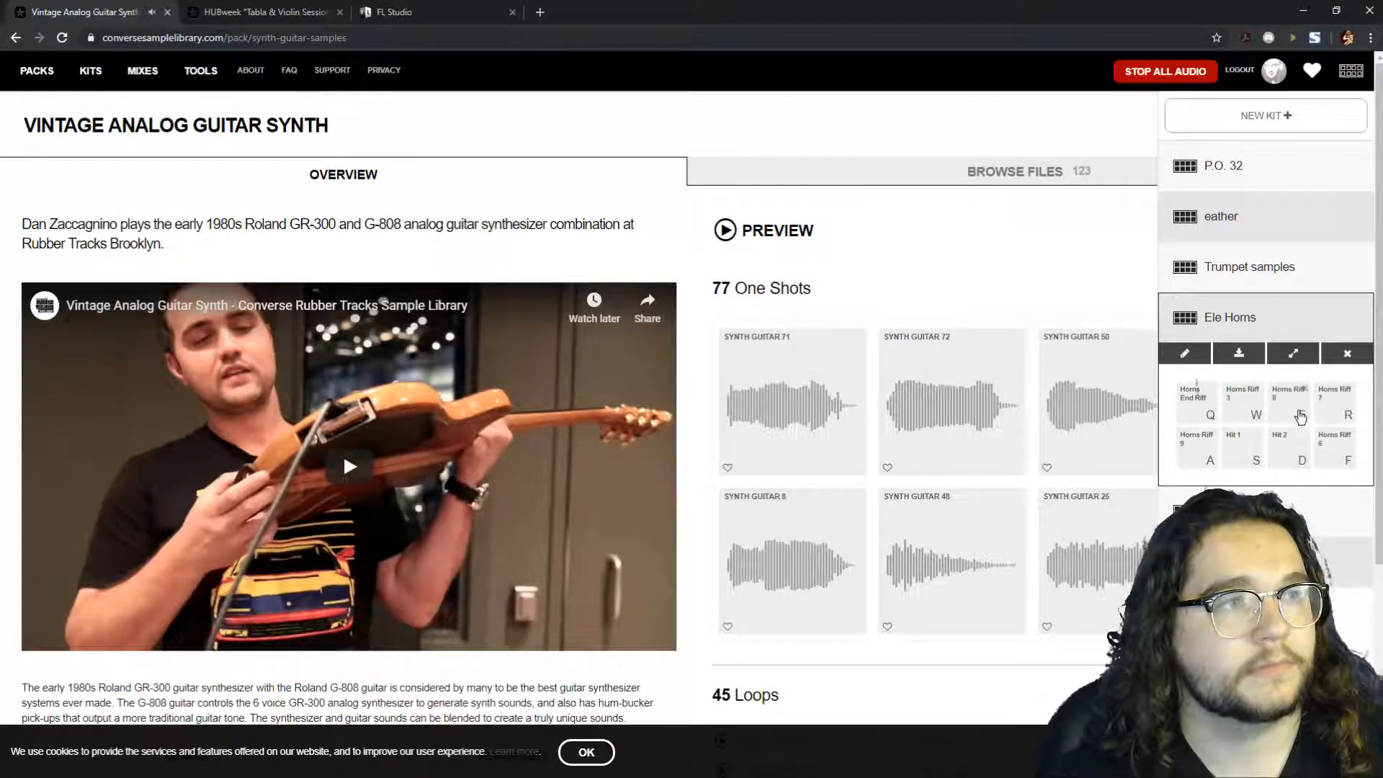
{"action": "left_click", "coordinate": [1301, 416]}
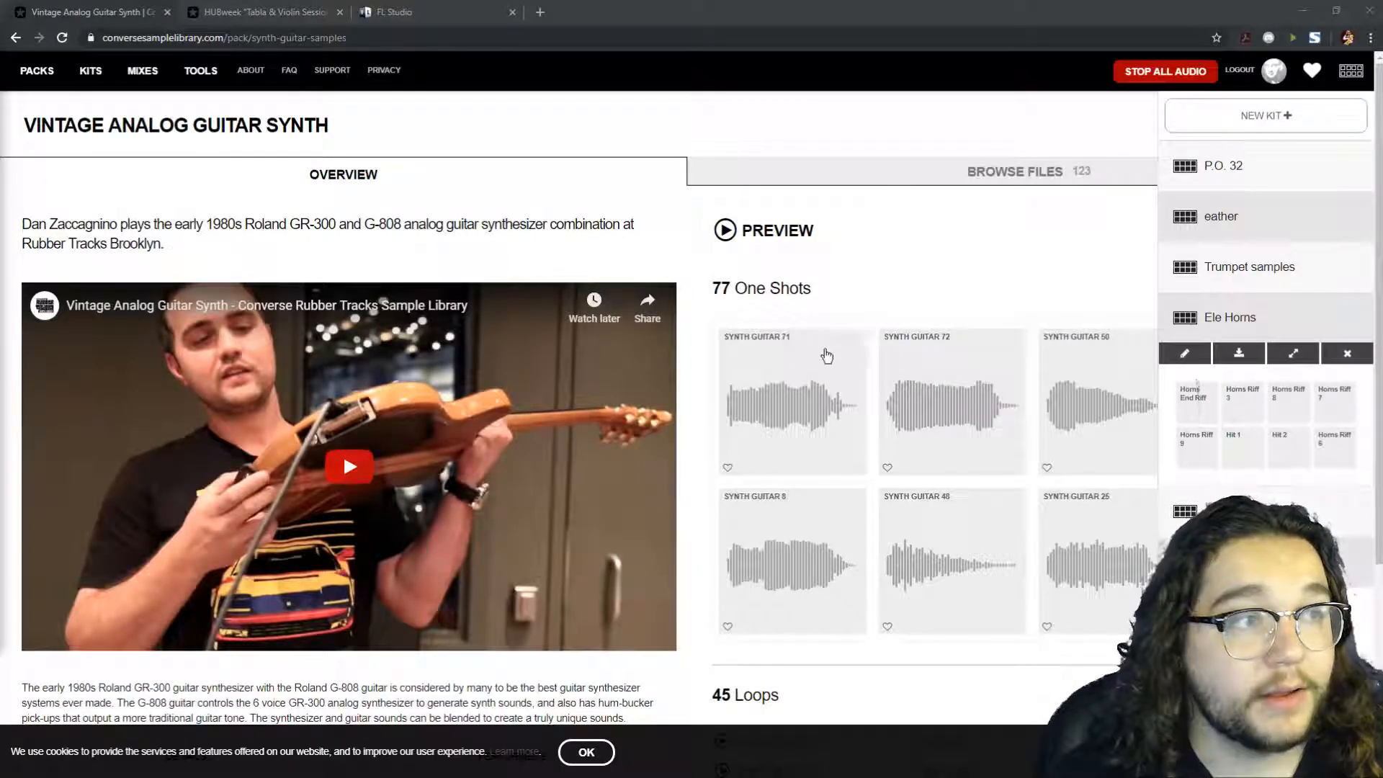
{"action": "left_click", "coordinate": [1109, 228]}
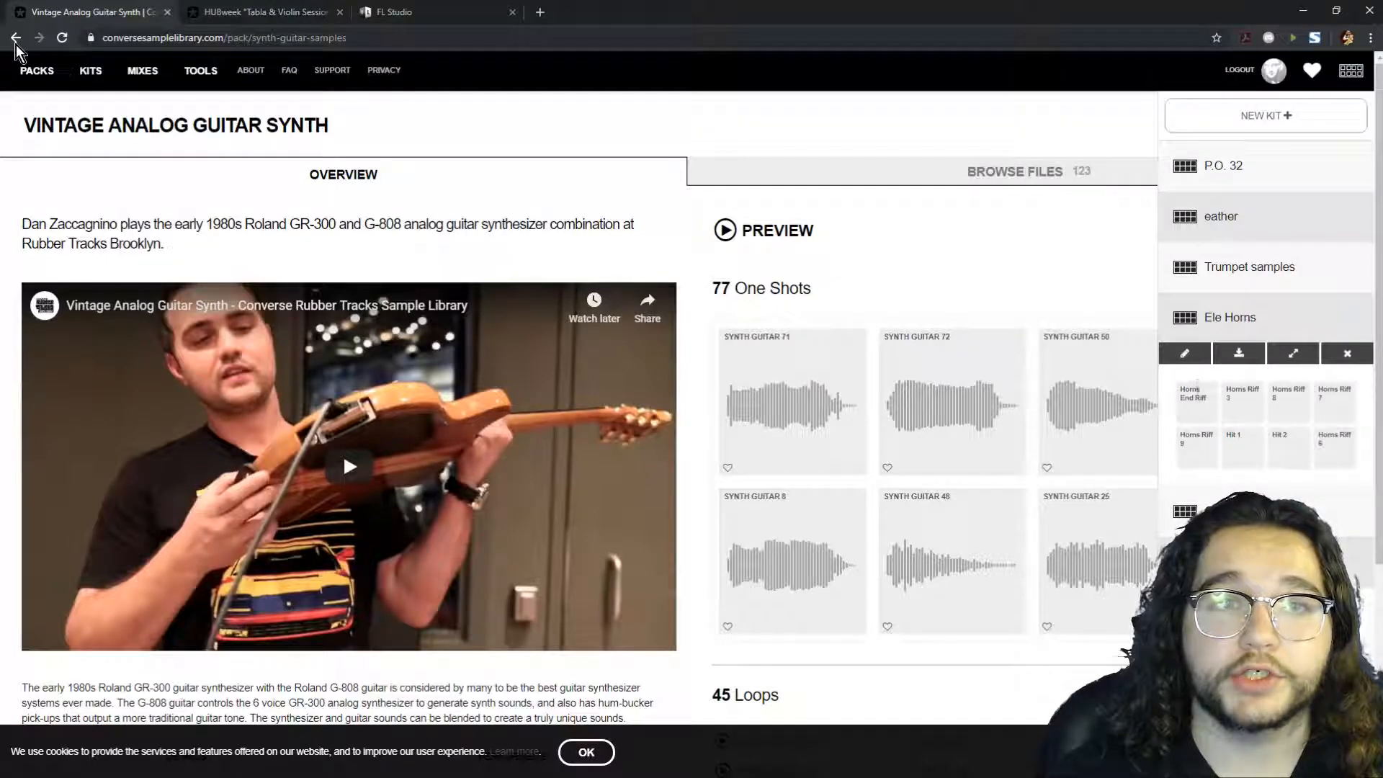
Go to the HUBweek "Tabla & Violin Session" file list and preview Duo Loop 21
{"action": "left_click", "coordinate": [230, 13]}
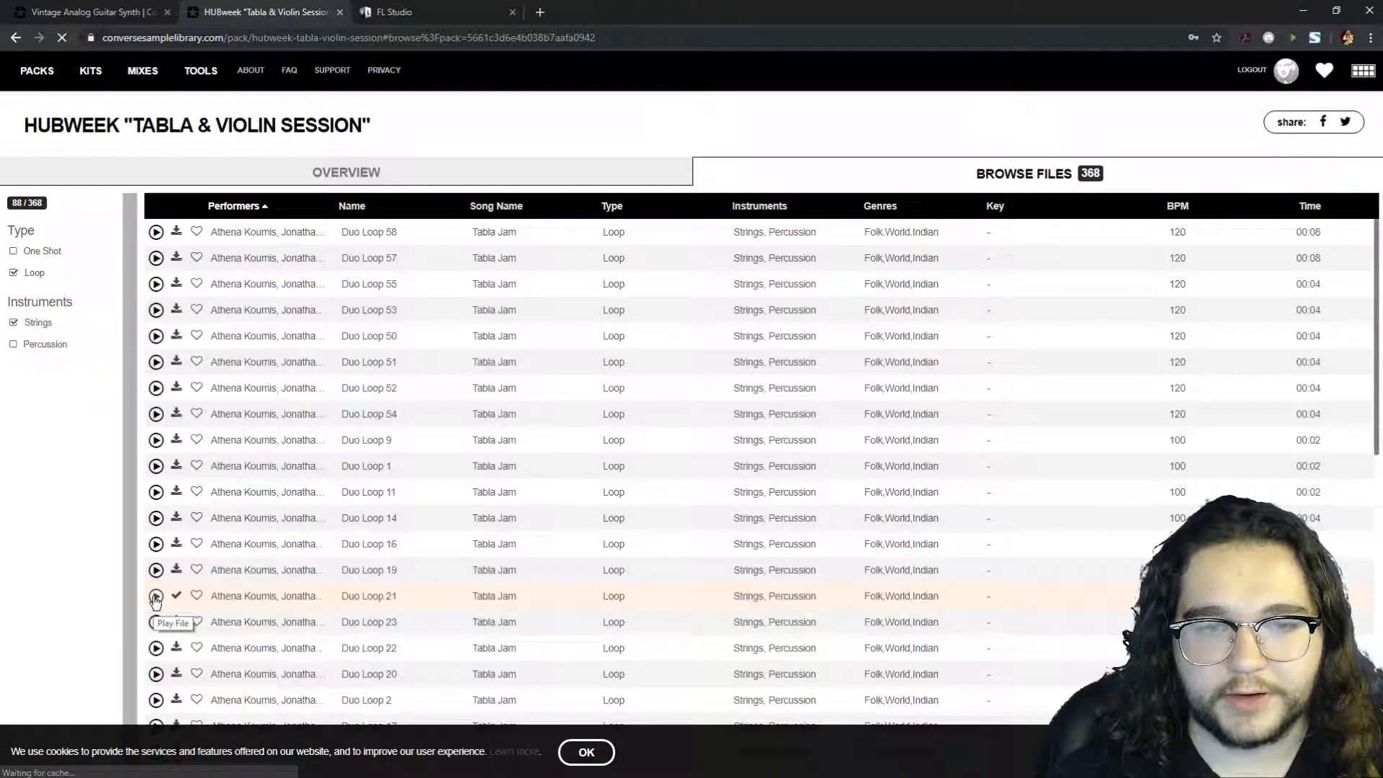
{"action": "left_click", "coordinate": [155, 597]}
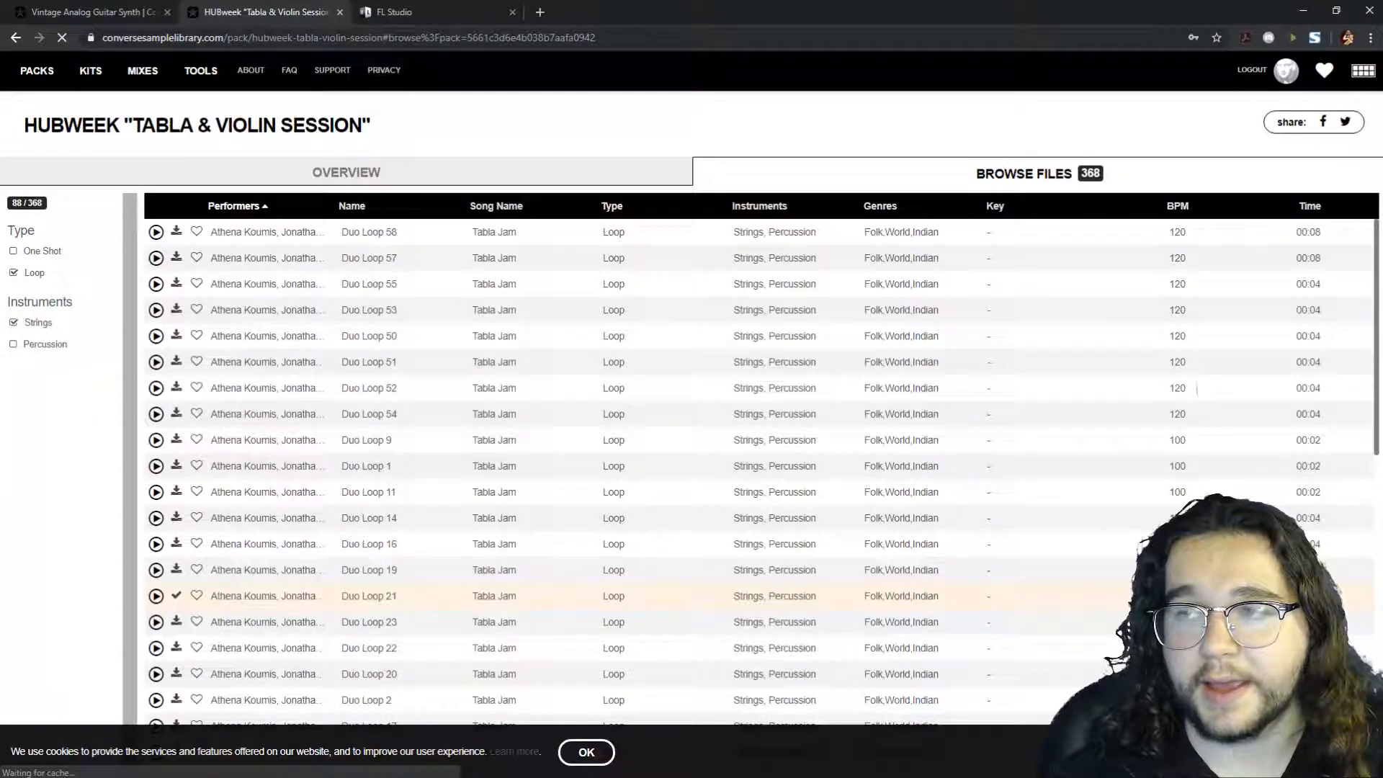
Switch to FL Studio and narrow its window to uncover the downloaded sample on the desktop
{"action": "left_click", "coordinate": [1302, 13]}
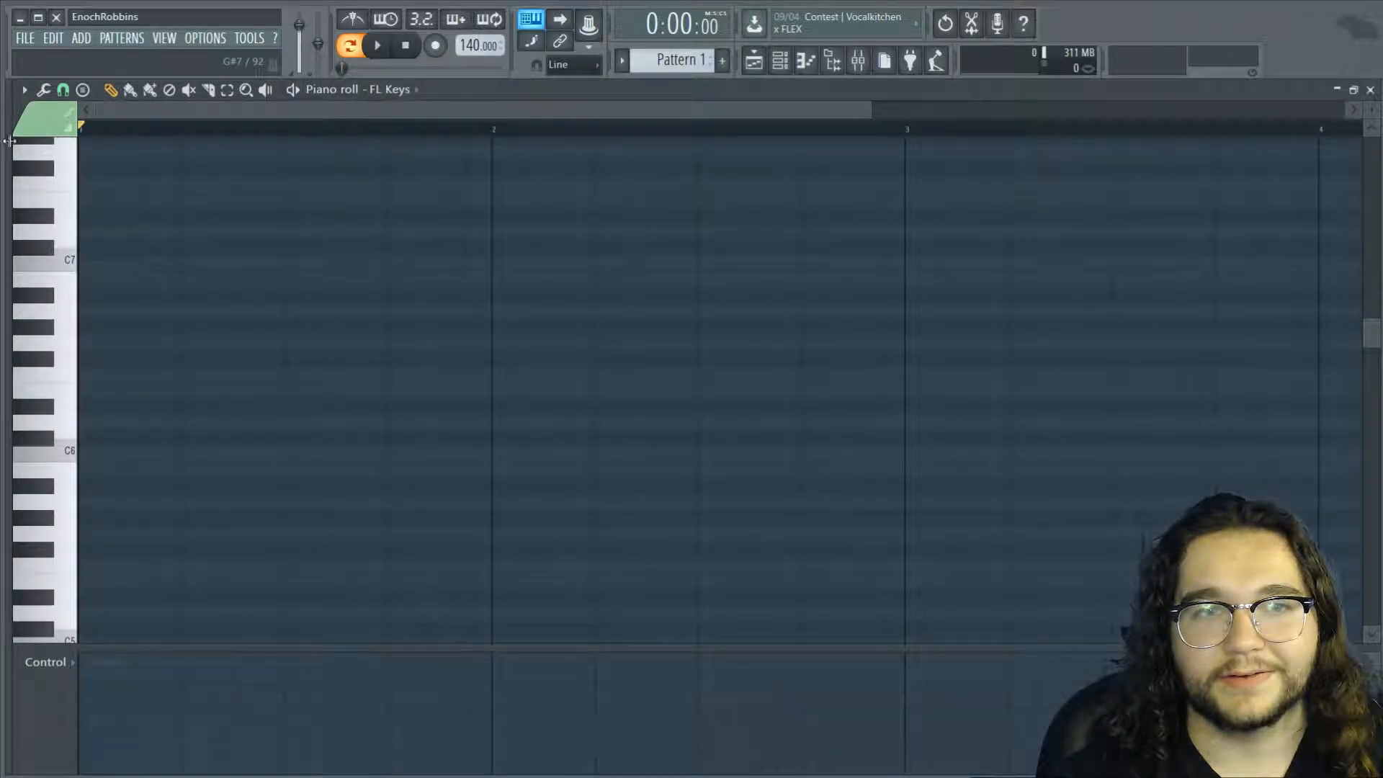
{"action": "left_click_drag", "start_coordinate": [9, 153], "coordinate": [131, 154]}
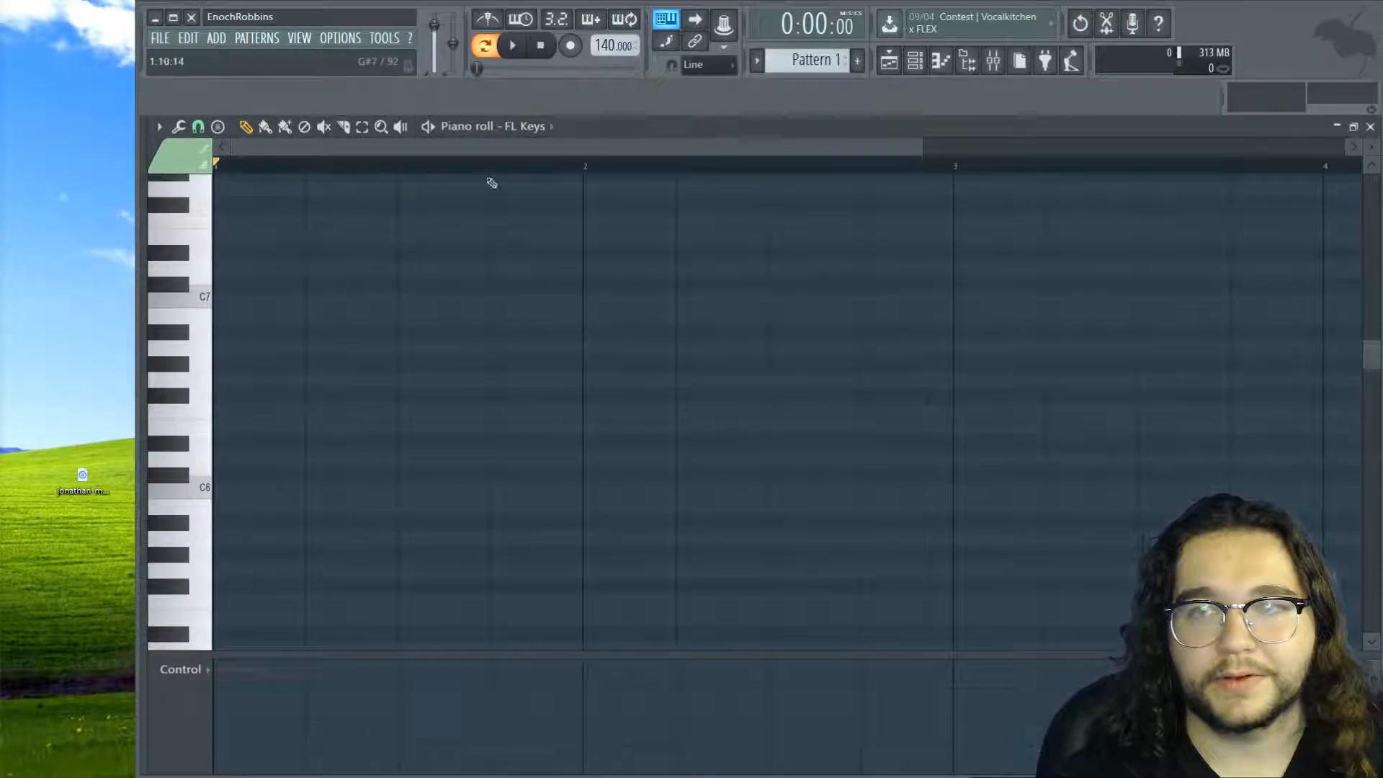
Place the Duo Loop 21 WAV file from the desktop at bar 1 of Track 1 in the playlist, and turn on the metronome
{"action": "left_click", "coordinate": [955, 72]}
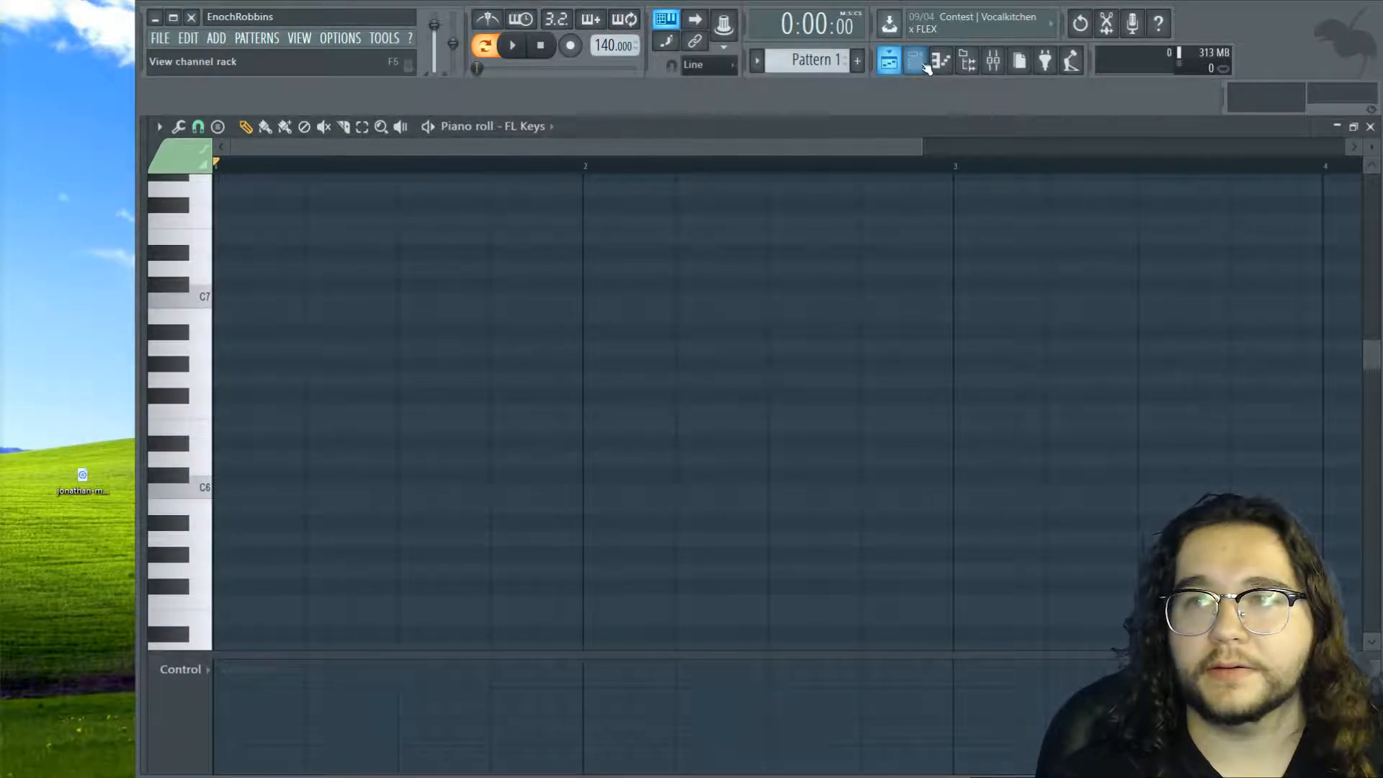
{"action": "left_click", "coordinate": [890, 62]}
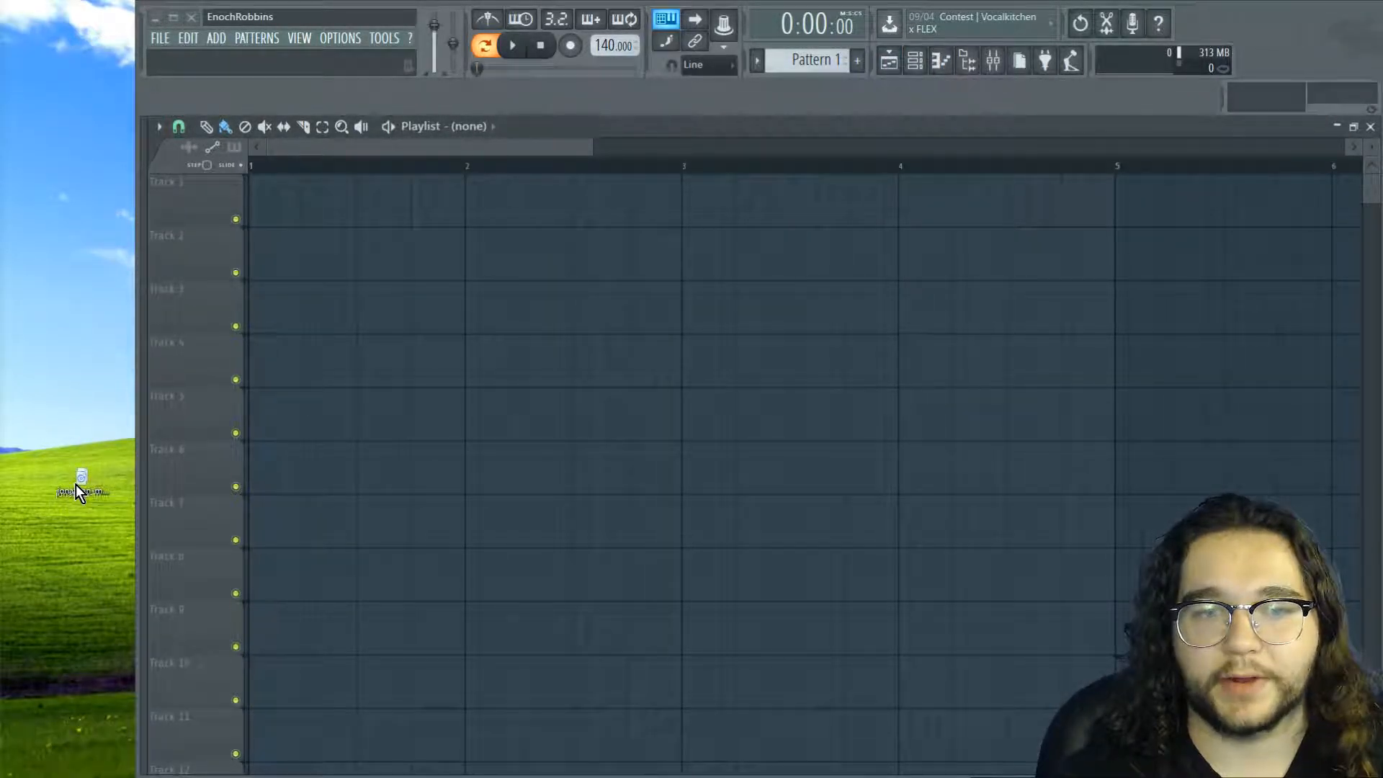
{"action": "left_click_drag", "start_coordinate": [123, 442], "coordinate": [266, 192]}
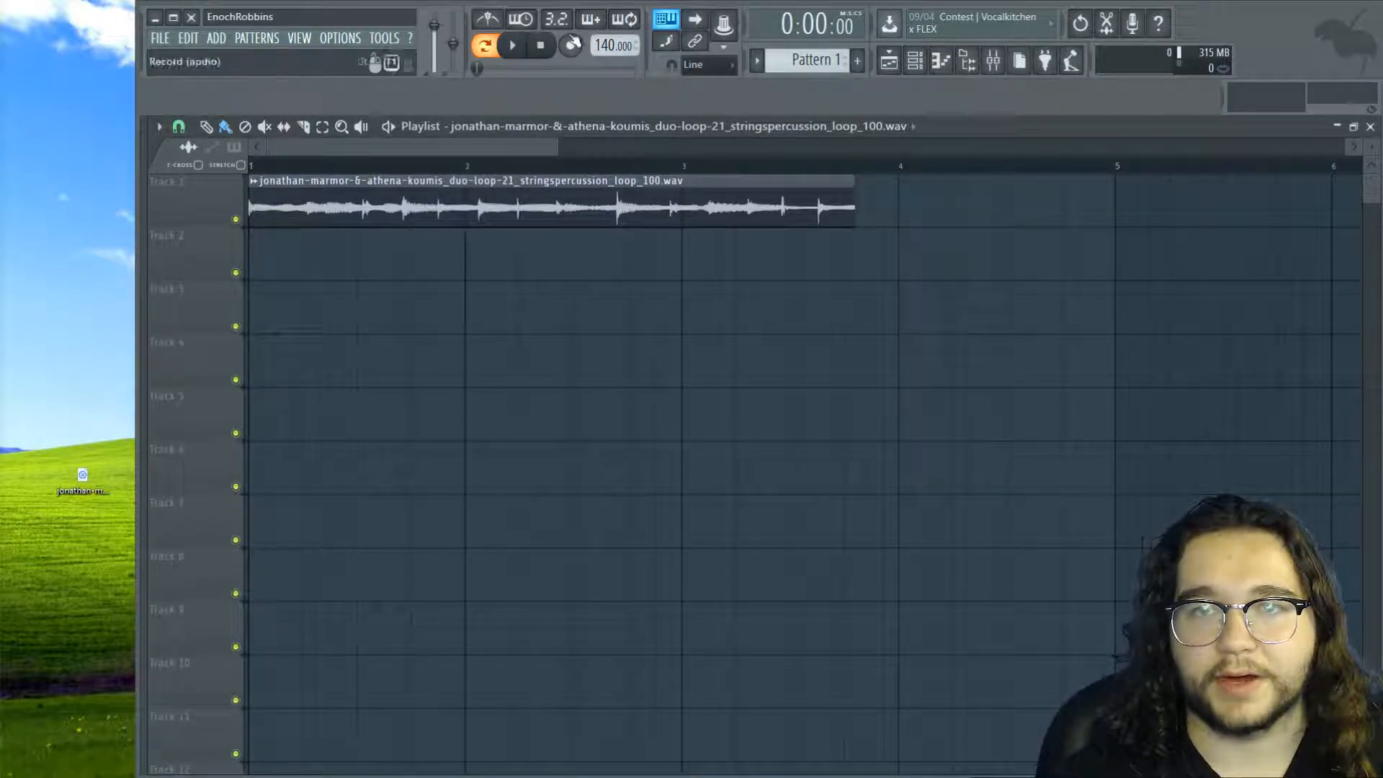
{"action": "left_click", "coordinate": [489, 21]}
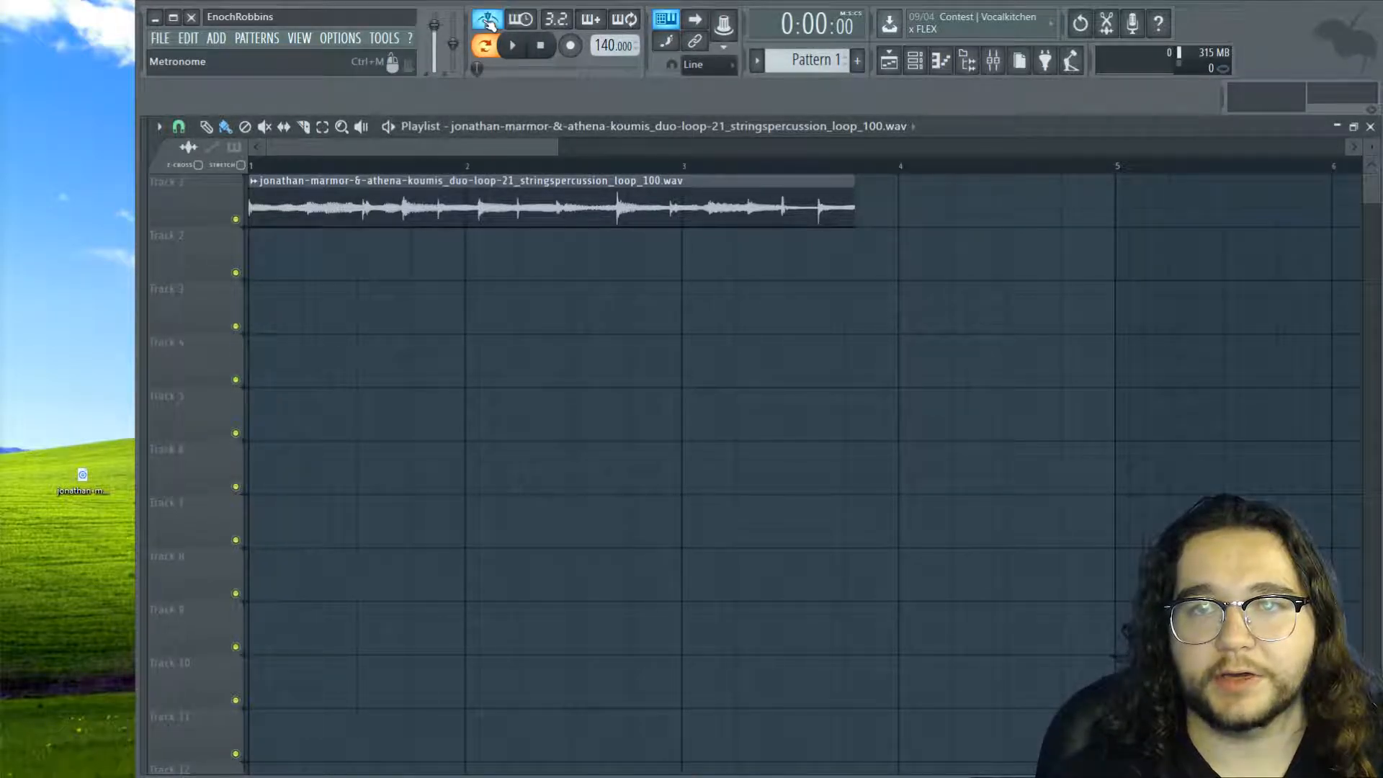
Play the Duo Loop 21 clip in song mode against the metronome to check its timing
{"action": "left_click", "coordinate": [508, 46]}
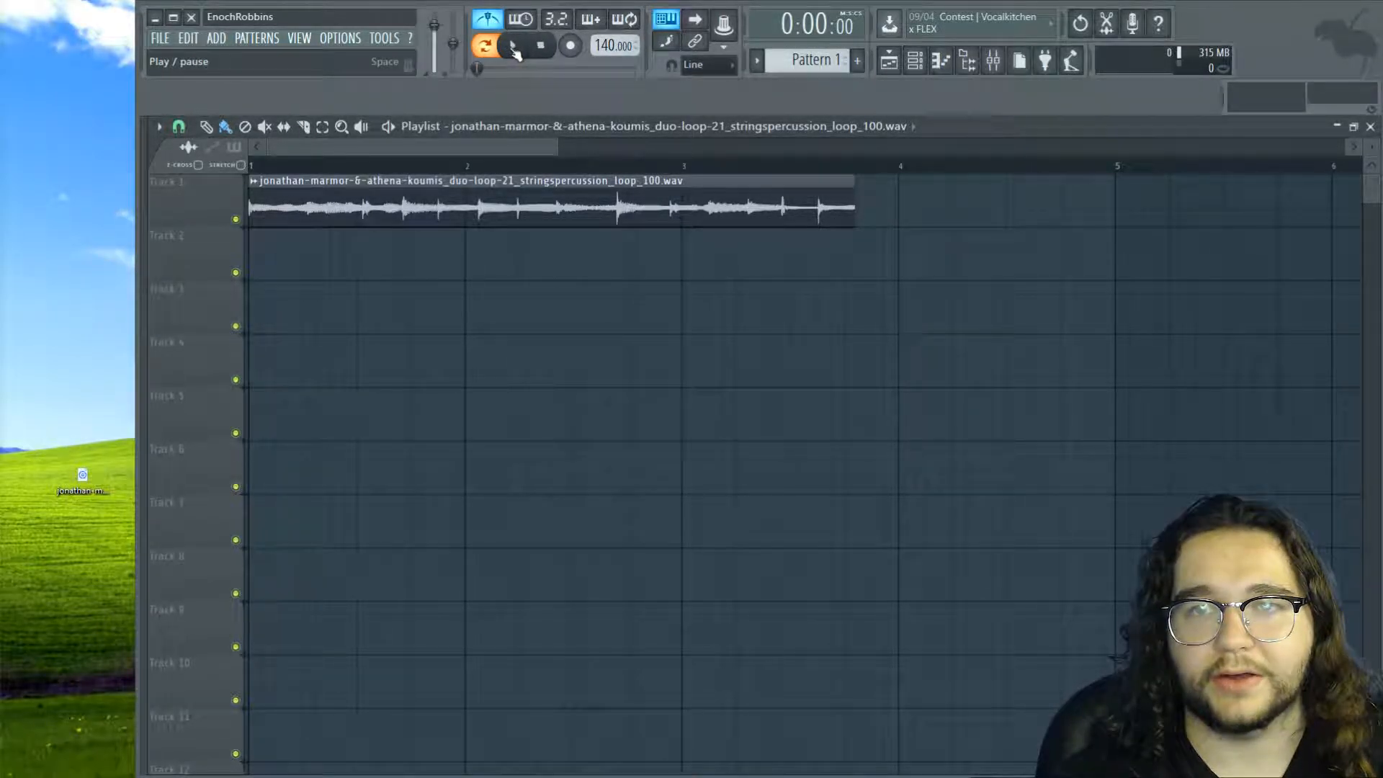
{"action": "left_click", "coordinate": [513, 50]}
{"action": "left_click", "coordinate": [487, 47]}
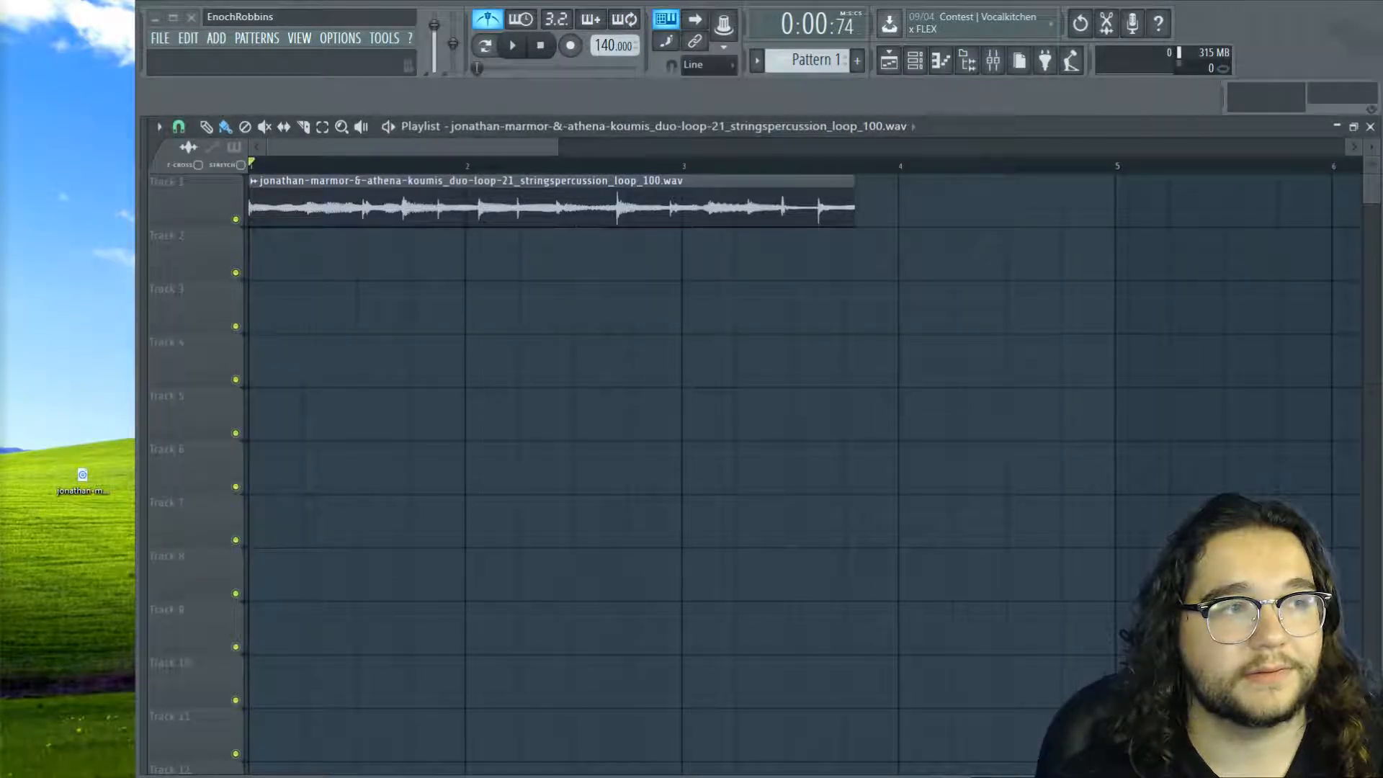
{"action": "left_click", "coordinate": [513, 46]}
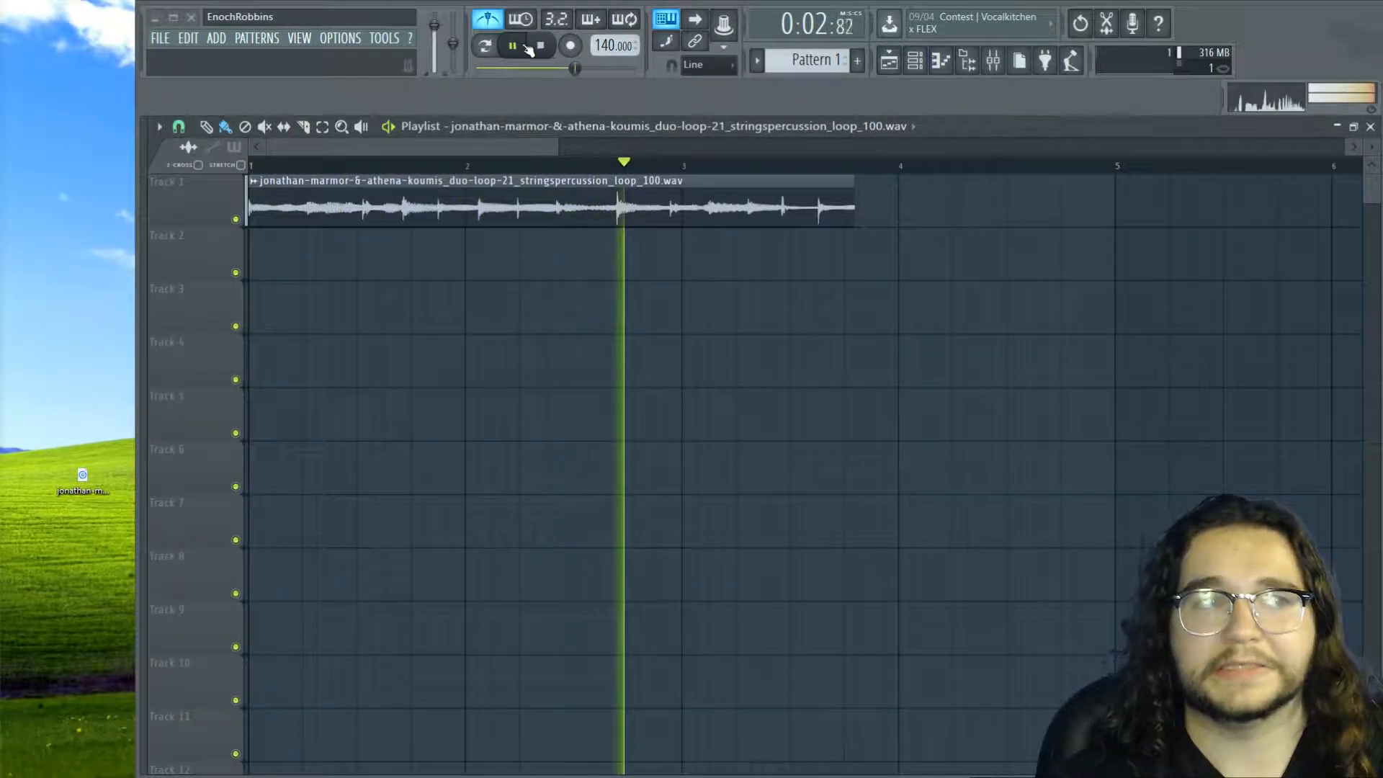
{"action": "left_click", "coordinate": [541, 45]}
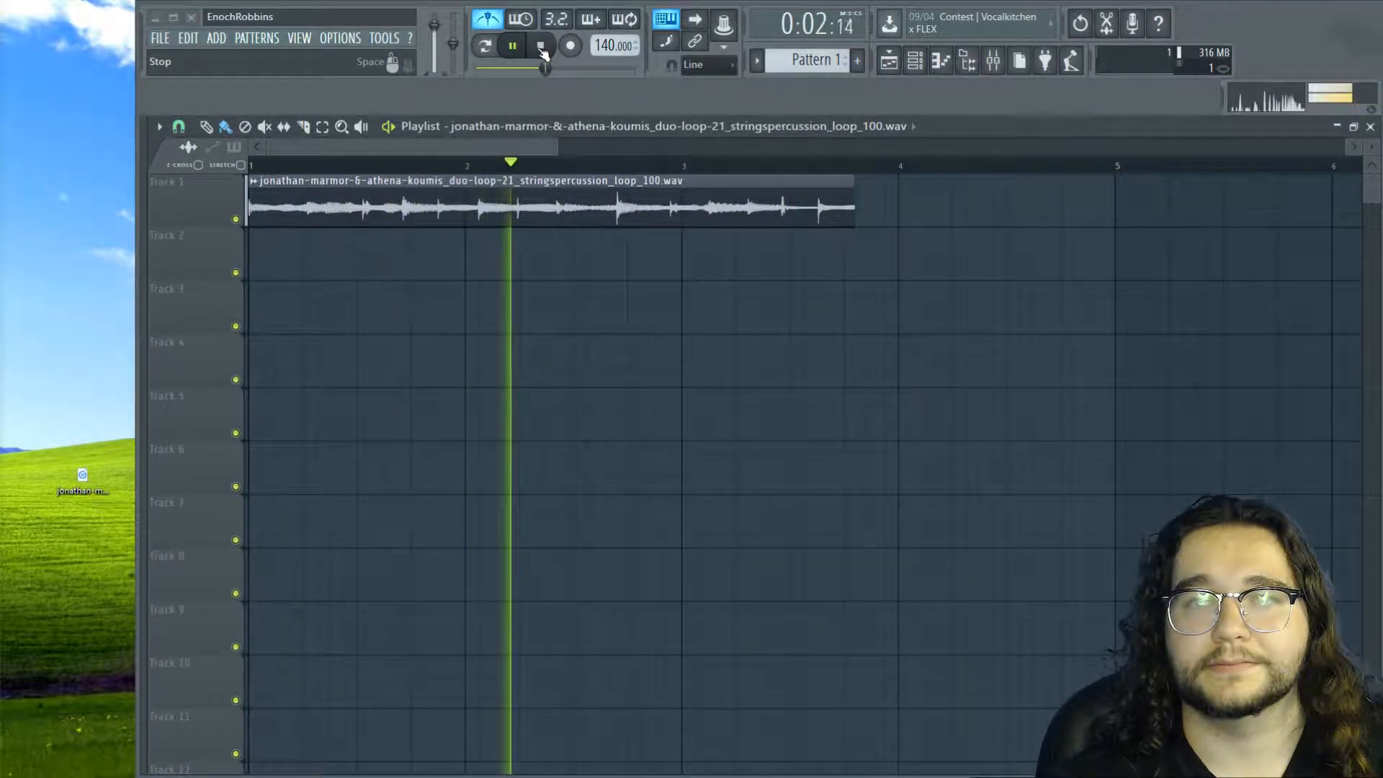
{"action": "left_click", "coordinate": [541, 46]}
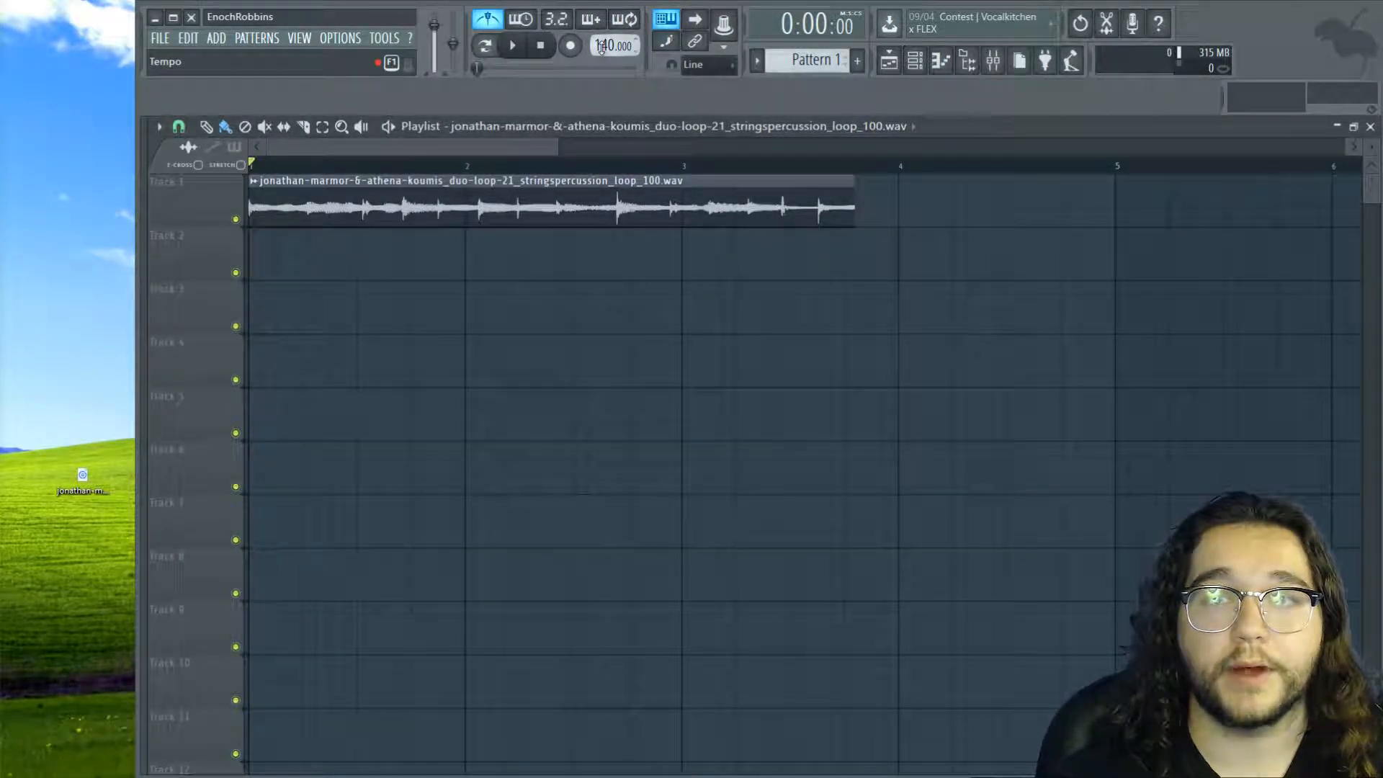
Set the project tempo to 100 BPM and play the loop against the metronome
{"action": "left_click_drag", "start_coordinate": [602, 47], "coordinate": [602, 106]}
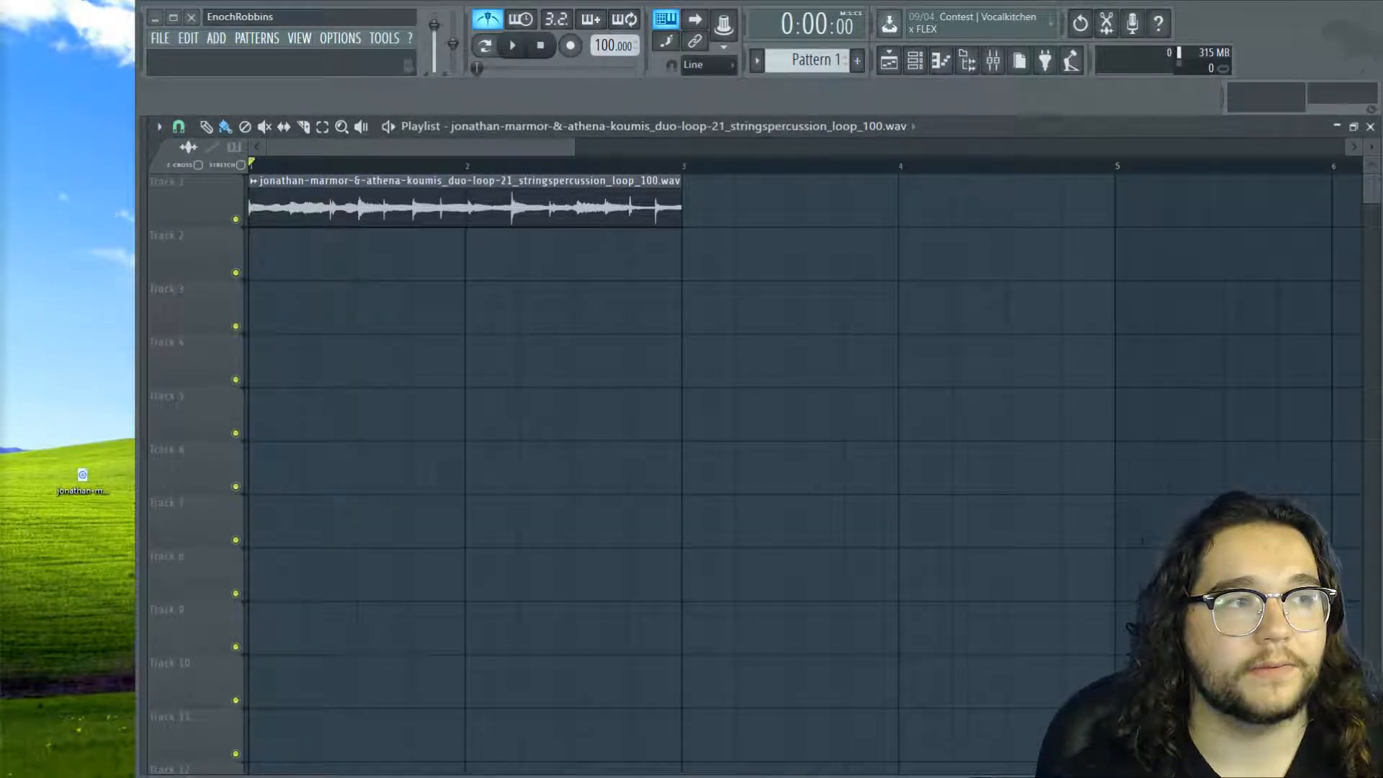
{"action": "left_click", "coordinate": [513, 46]}
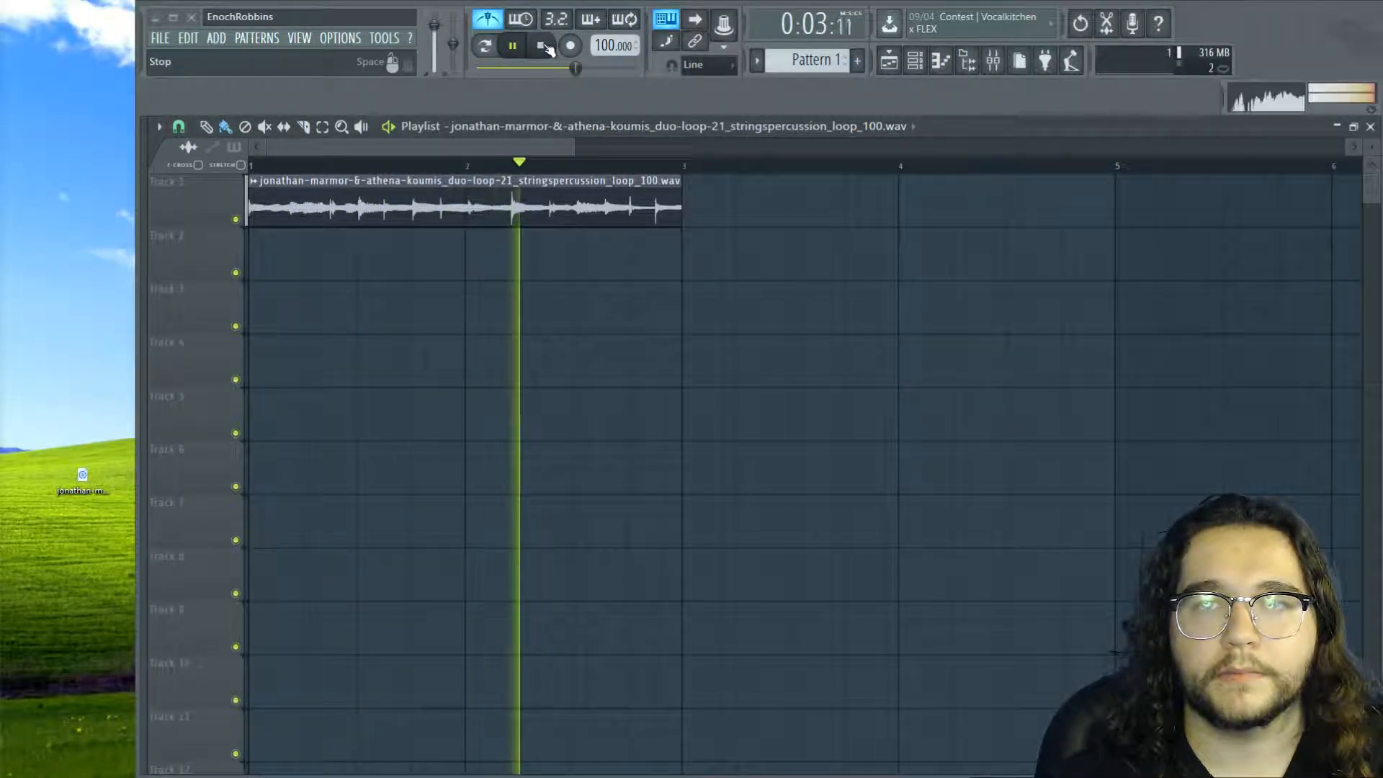
{"action": "left_click", "coordinate": [542, 46]}
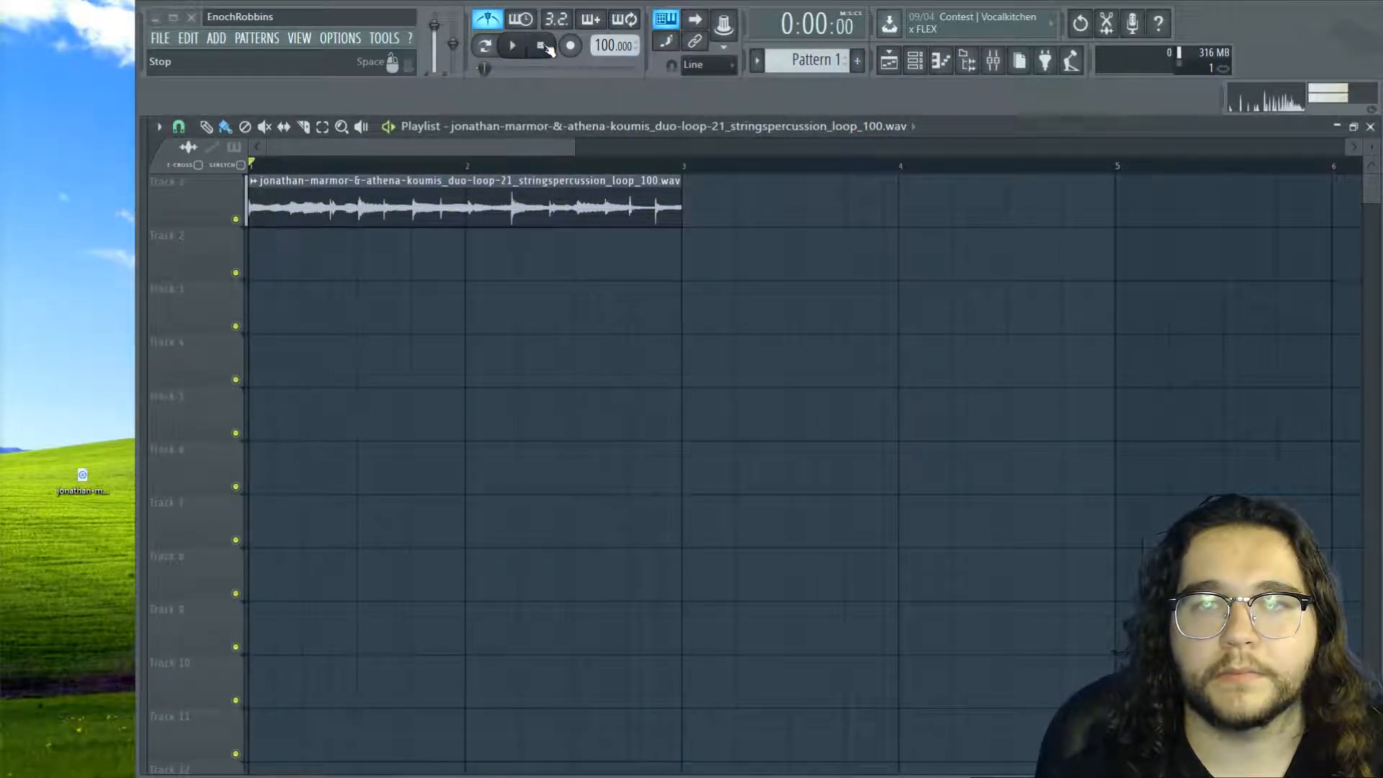
Repeat the loop end to end on Track 1 through bar 10, and maximize the FL Studio window in pattern mode
{"action": "left_click_drag", "start_coordinate": [300, 201], "coordinate": [1160, 193]}
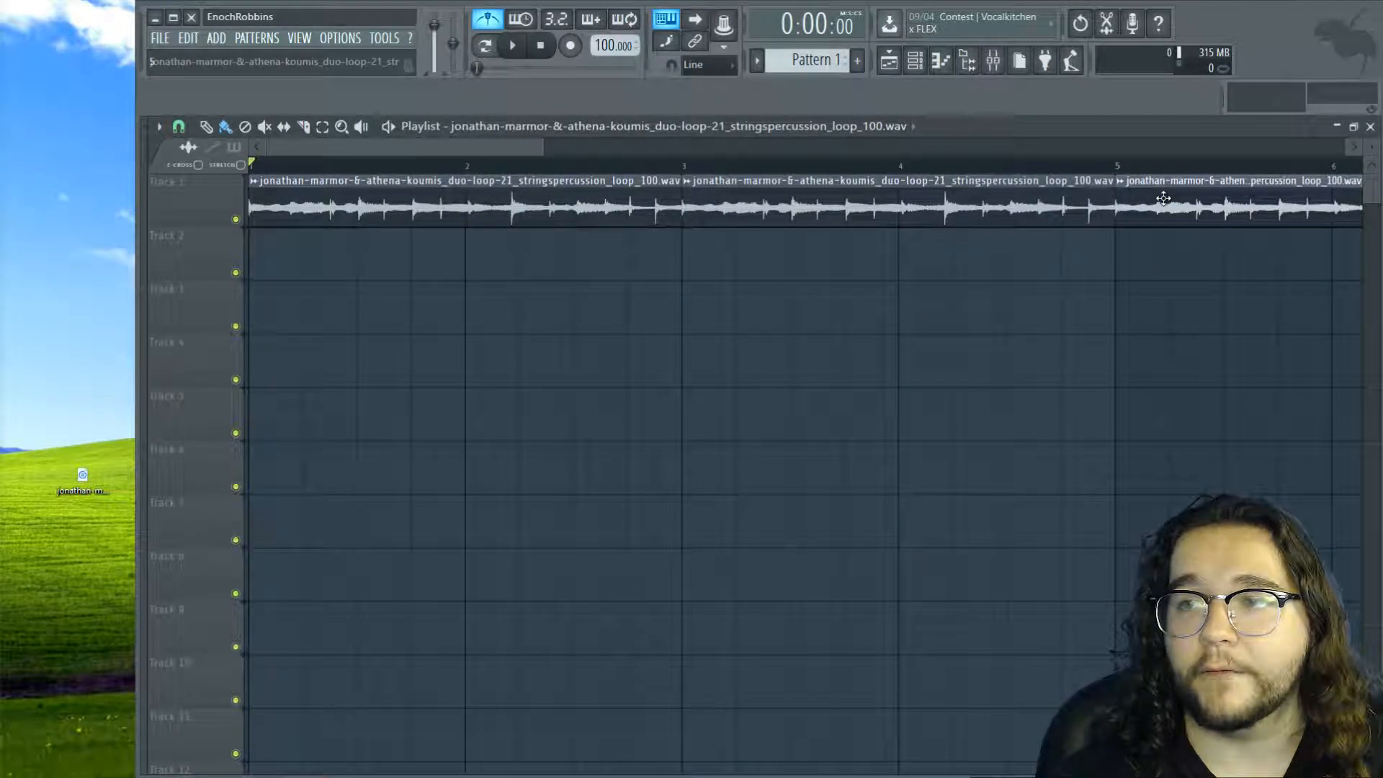
{"action": "left_click_drag", "start_coordinate": [516, 147], "coordinate": [905, 188]}
{"action": "left_click_drag", "start_coordinate": [1061, 195], "coordinate": [1089, 197]}
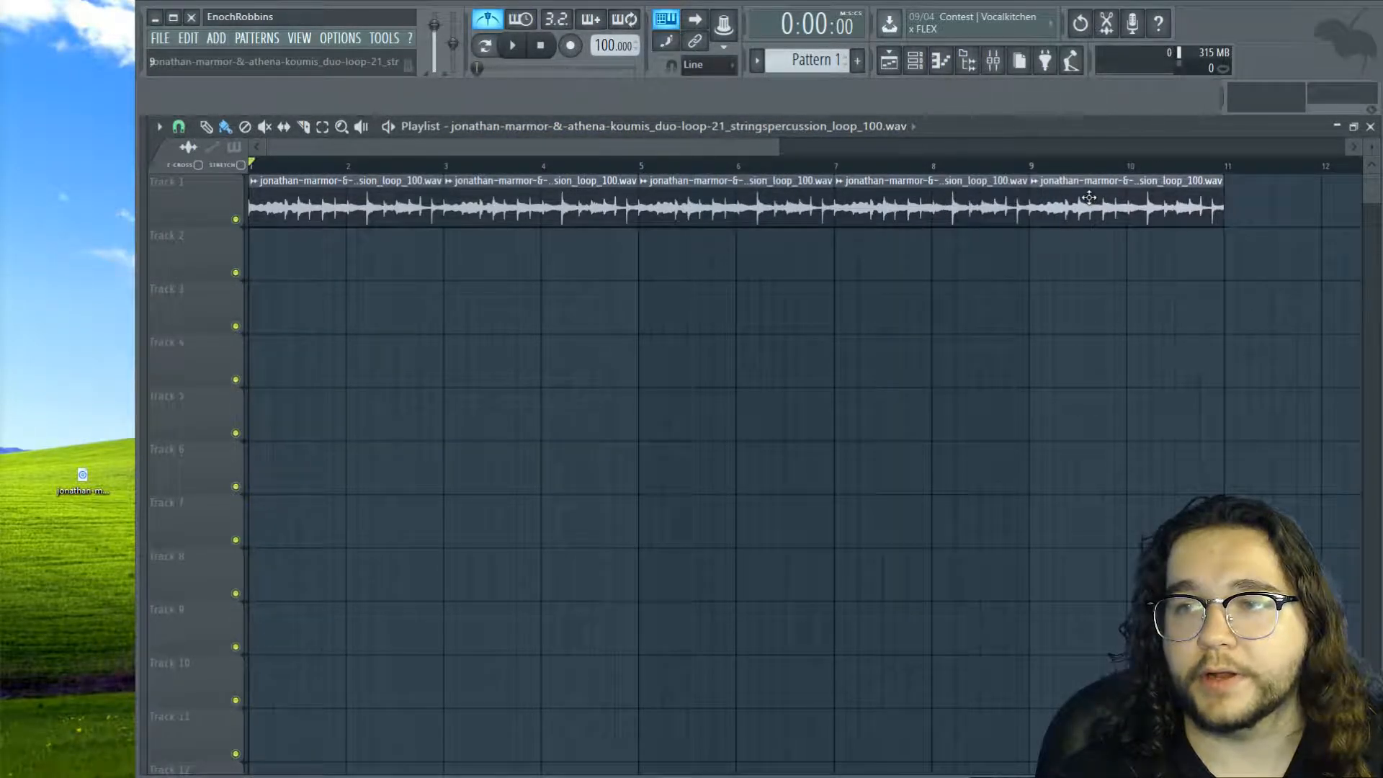
{"action": "left_click", "coordinate": [486, 48]}
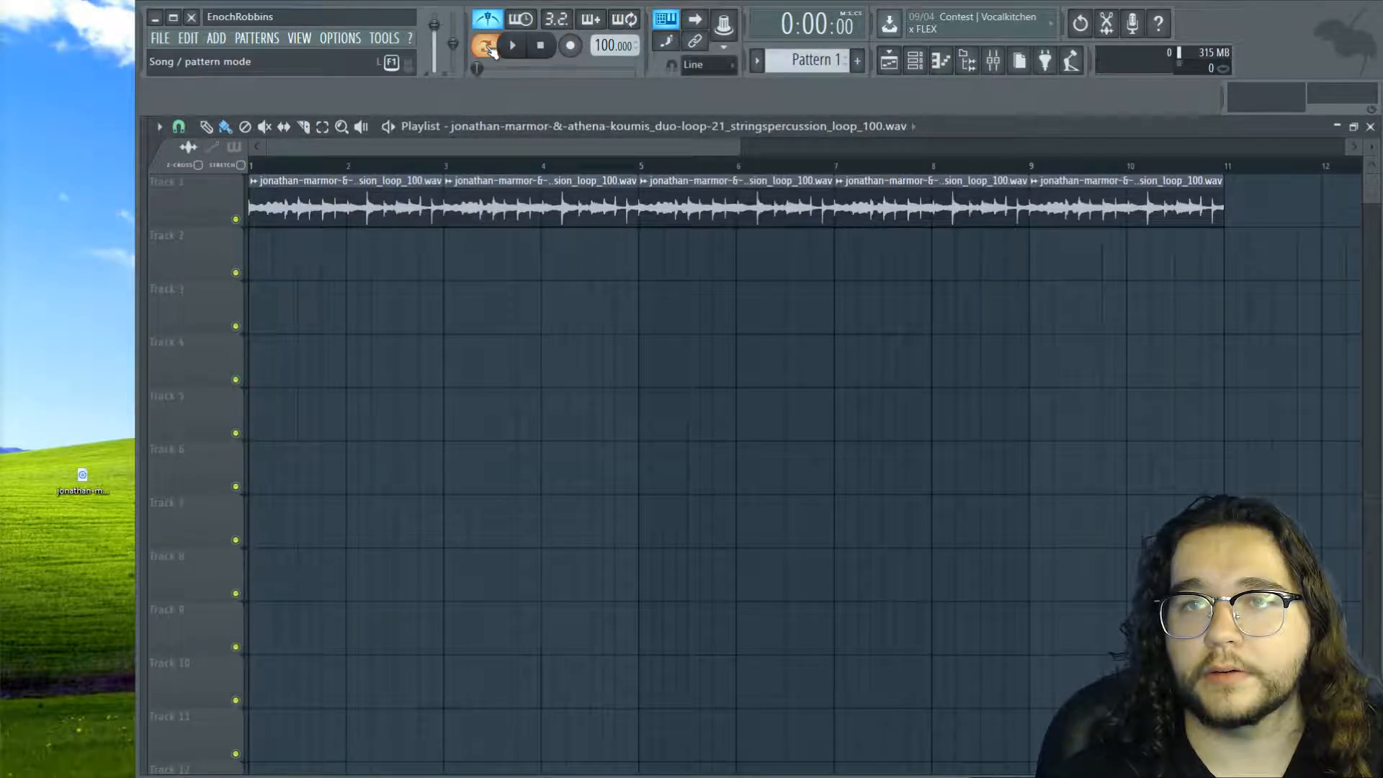
{"action": "left_click", "coordinate": [172, 19]}
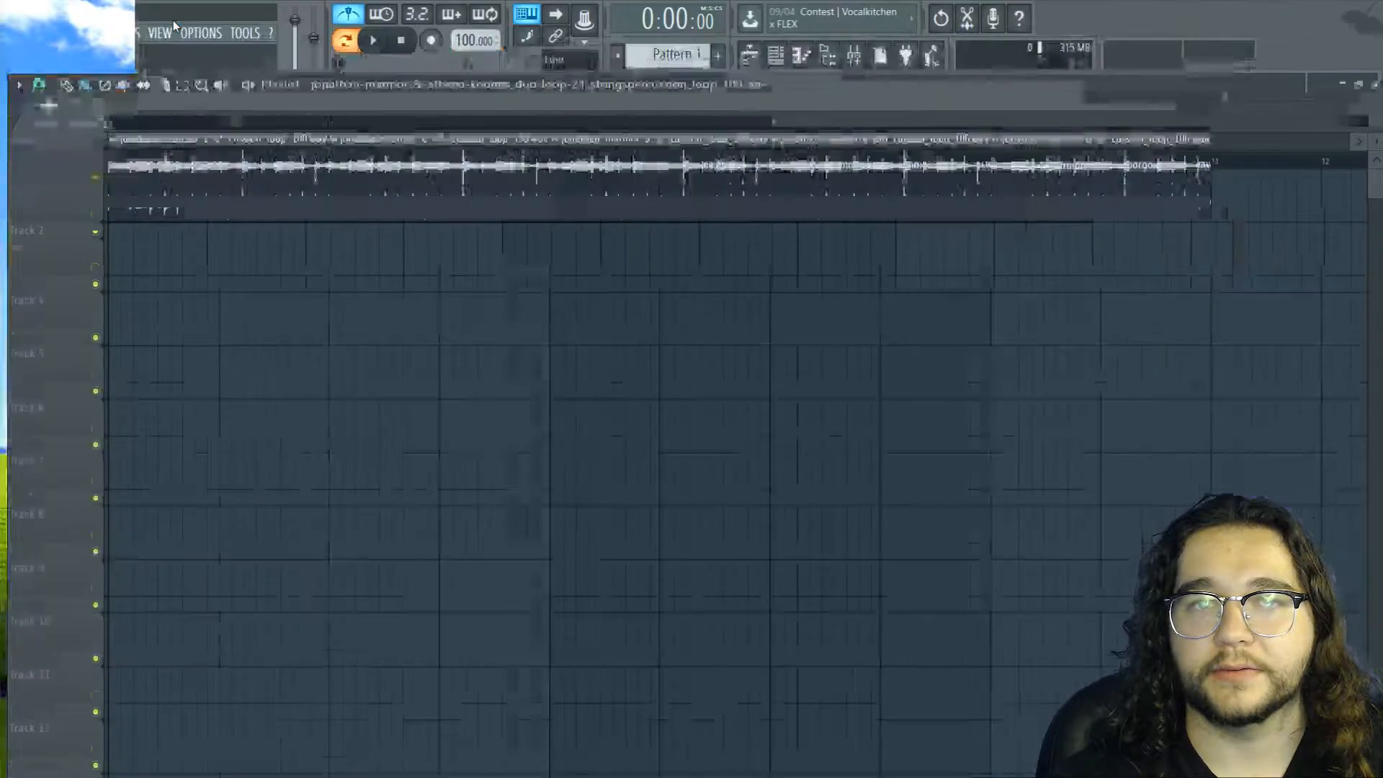
Insert an FL Keys instrument into the channel rack and audition a few of its piano notes
{"action": "left_click", "coordinate": [775, 58]}
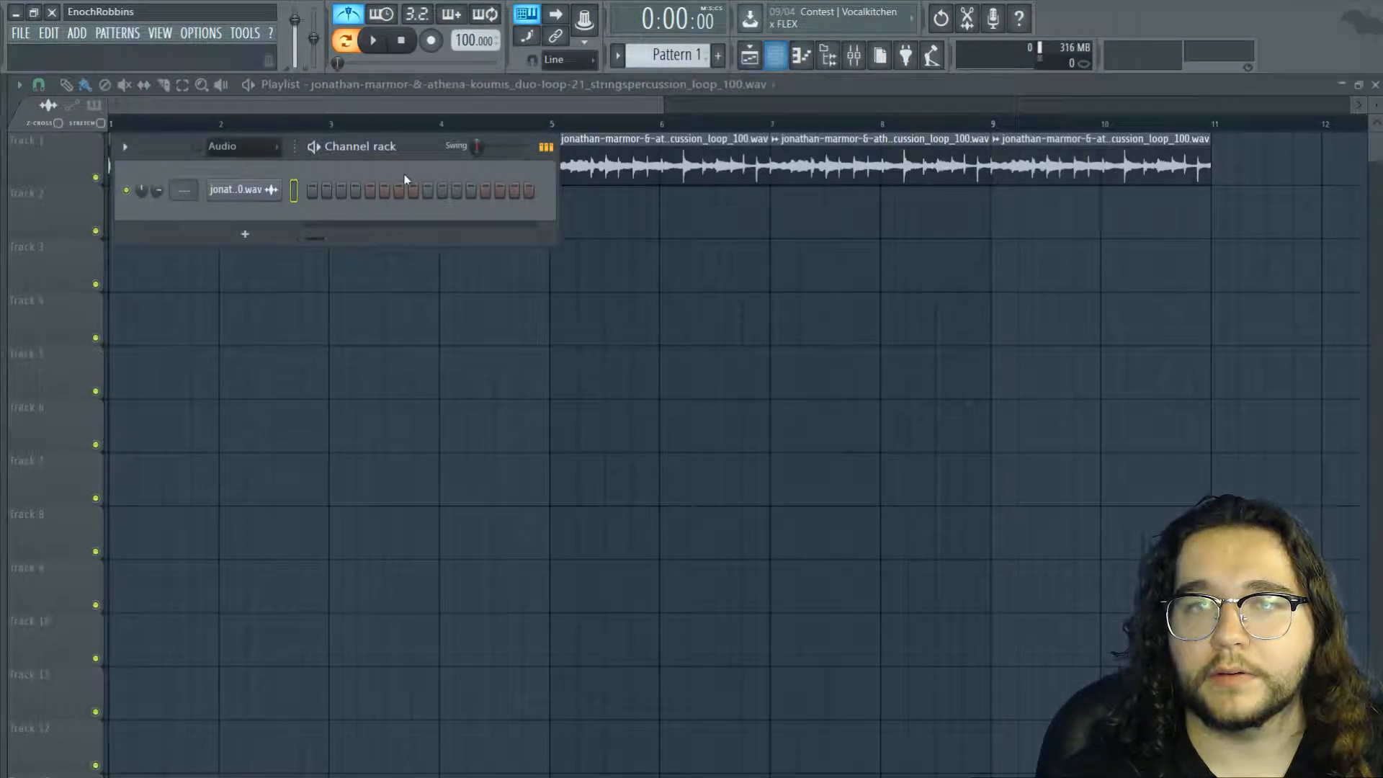
{"action": "right_click", "coordinate": [251, 190]}
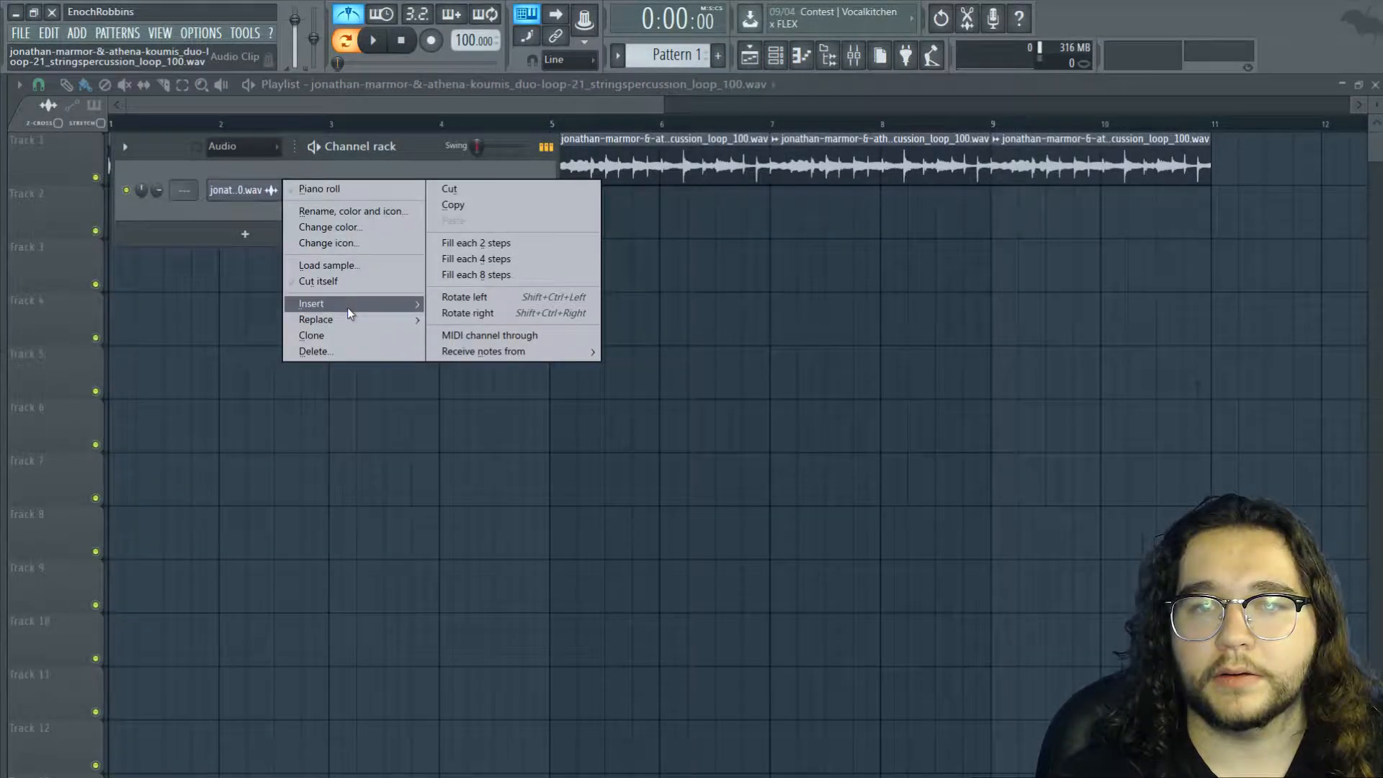
{"action": "mouse_move", "coordinate": [347, 305]}
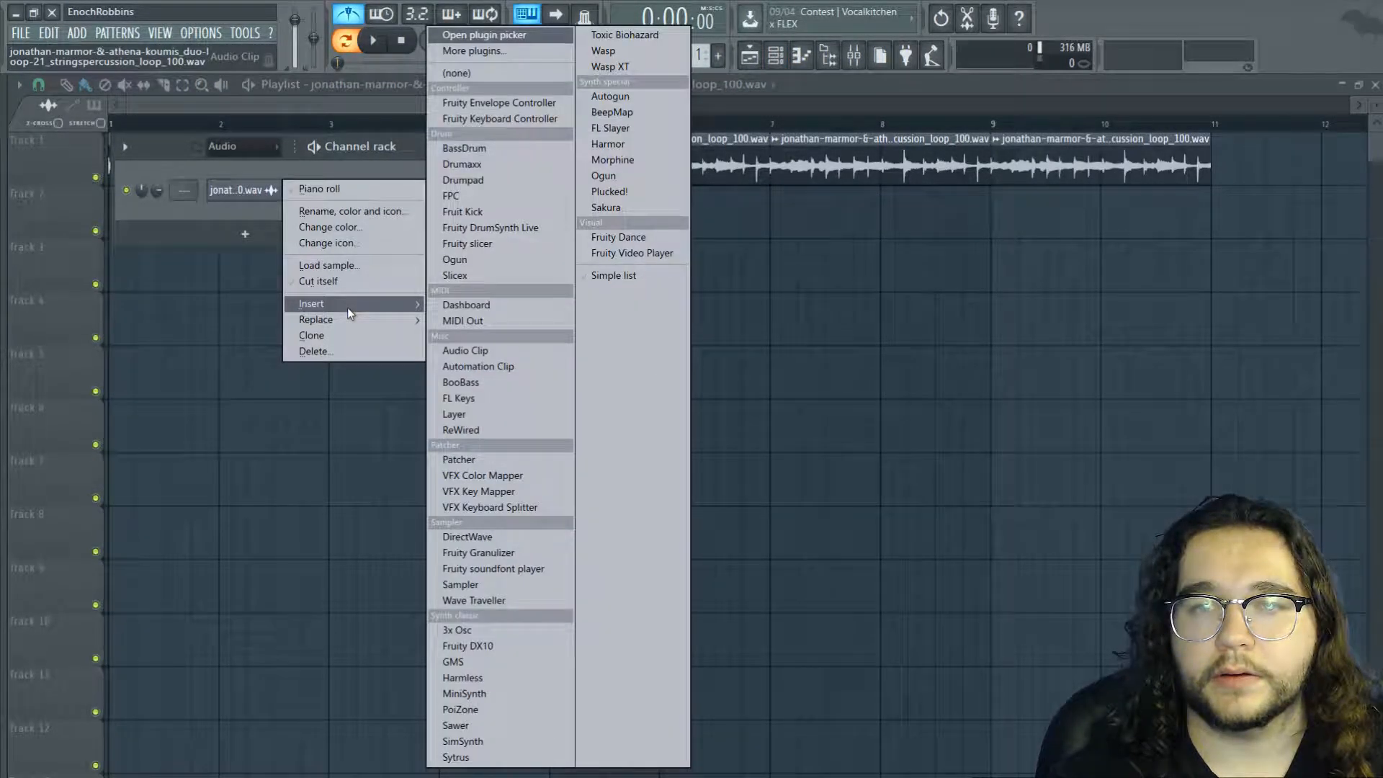
{"action": "left_click", "coordinate": [458, 398]}
{"action": "left_click", "coordinate": [205, 587]}
{"action": "left_click", "coordinate": [321, 587]}
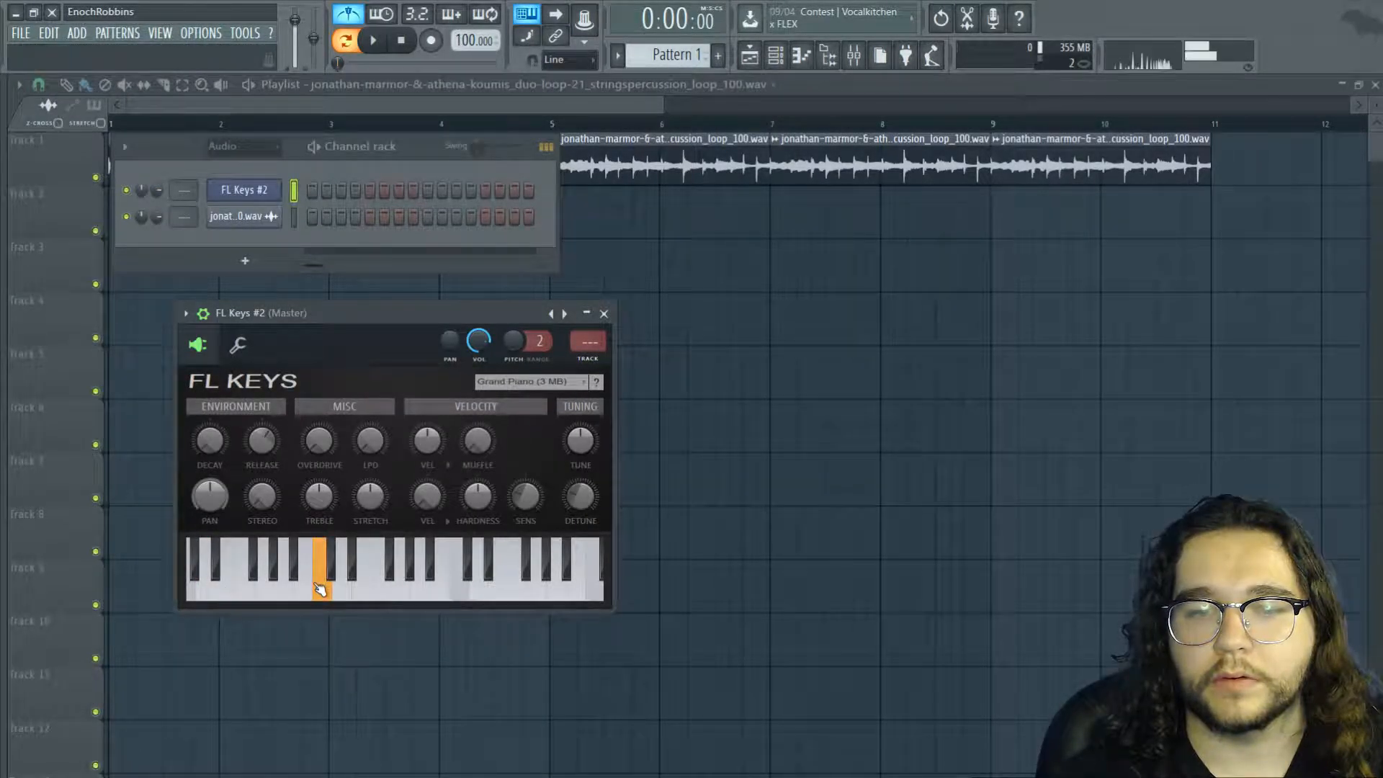
{"action": "left_click", "coordinate": [308, 587]}
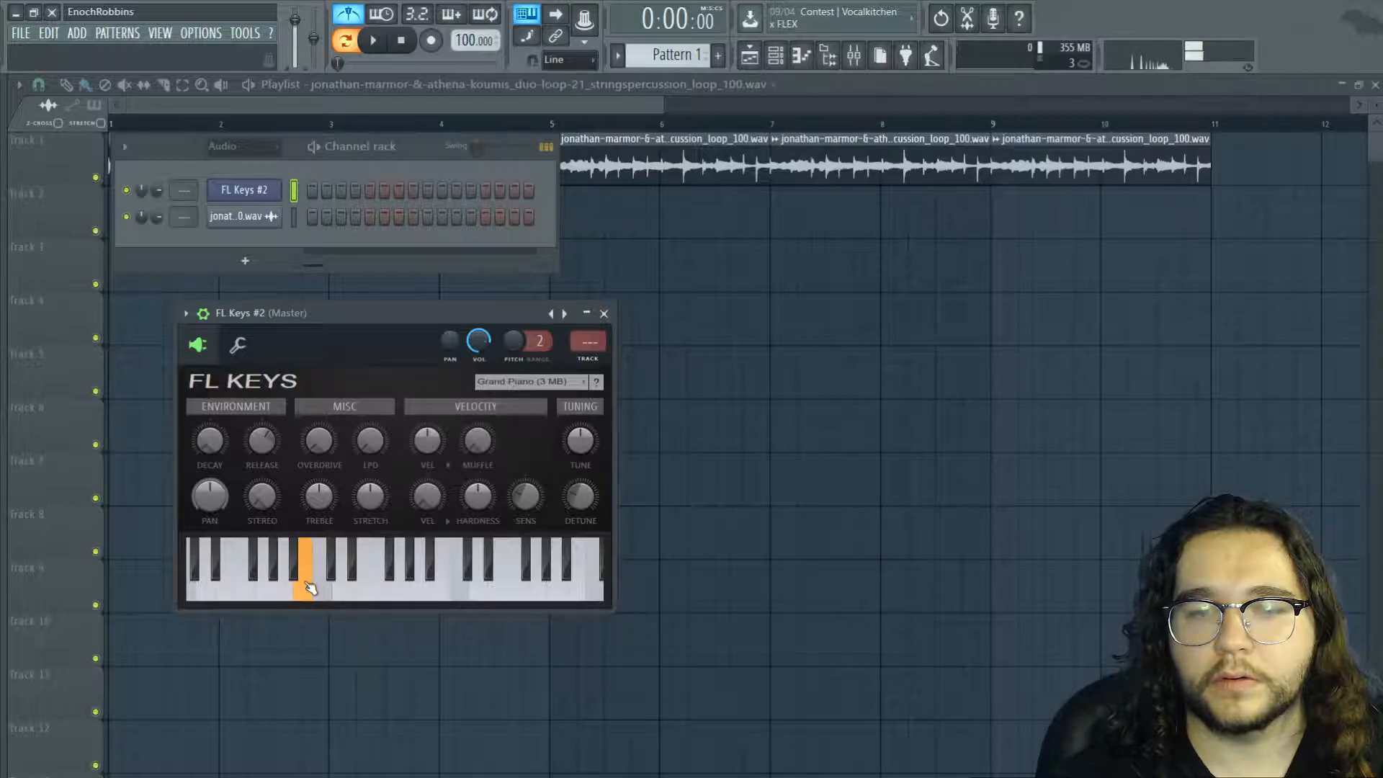
Build a B3, F#4 and B4 chord at the start of bar 1 in the FL Keys piano roll
{"action": "left_click", "coordinate": [807, 62]}
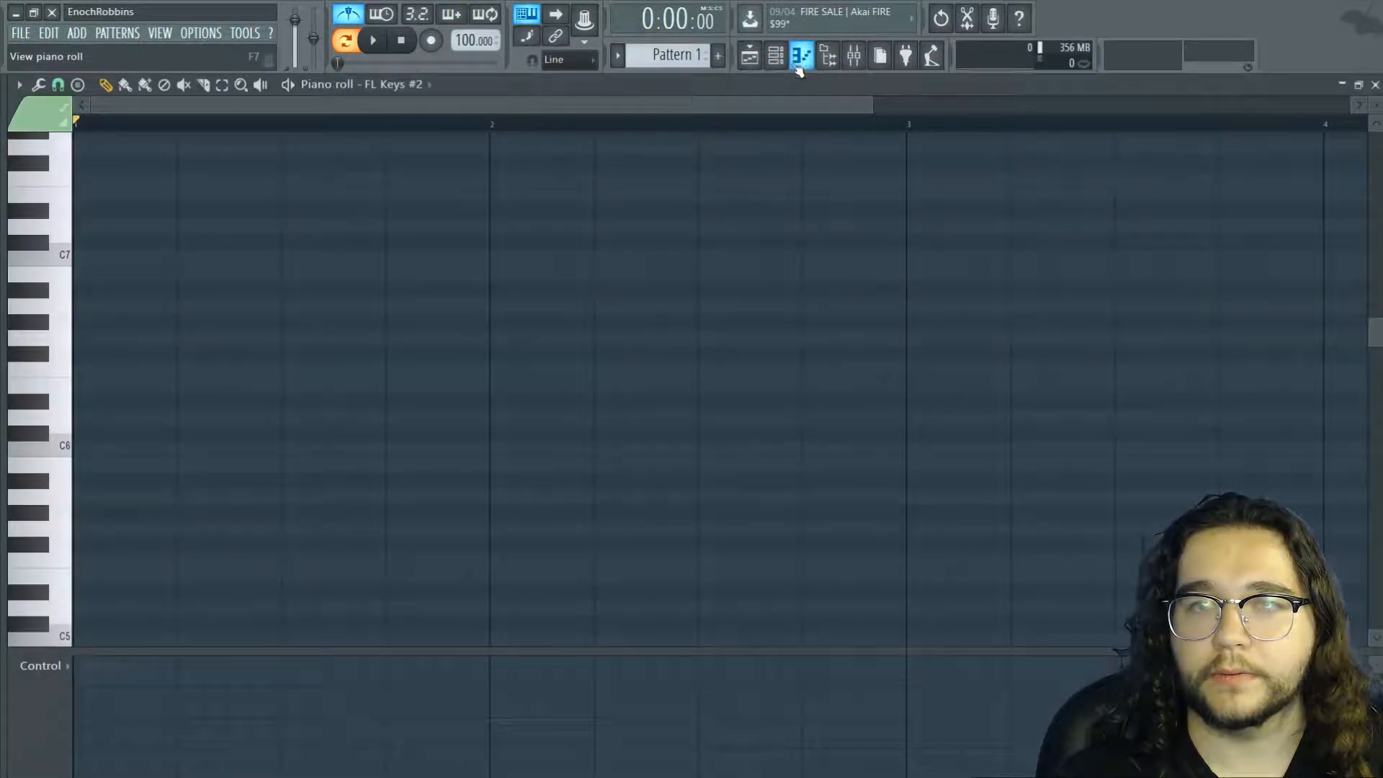
{"action": "scroll", "coordinate": [92, 494], "scroll_direction": "down", "scroll_amount": 3}
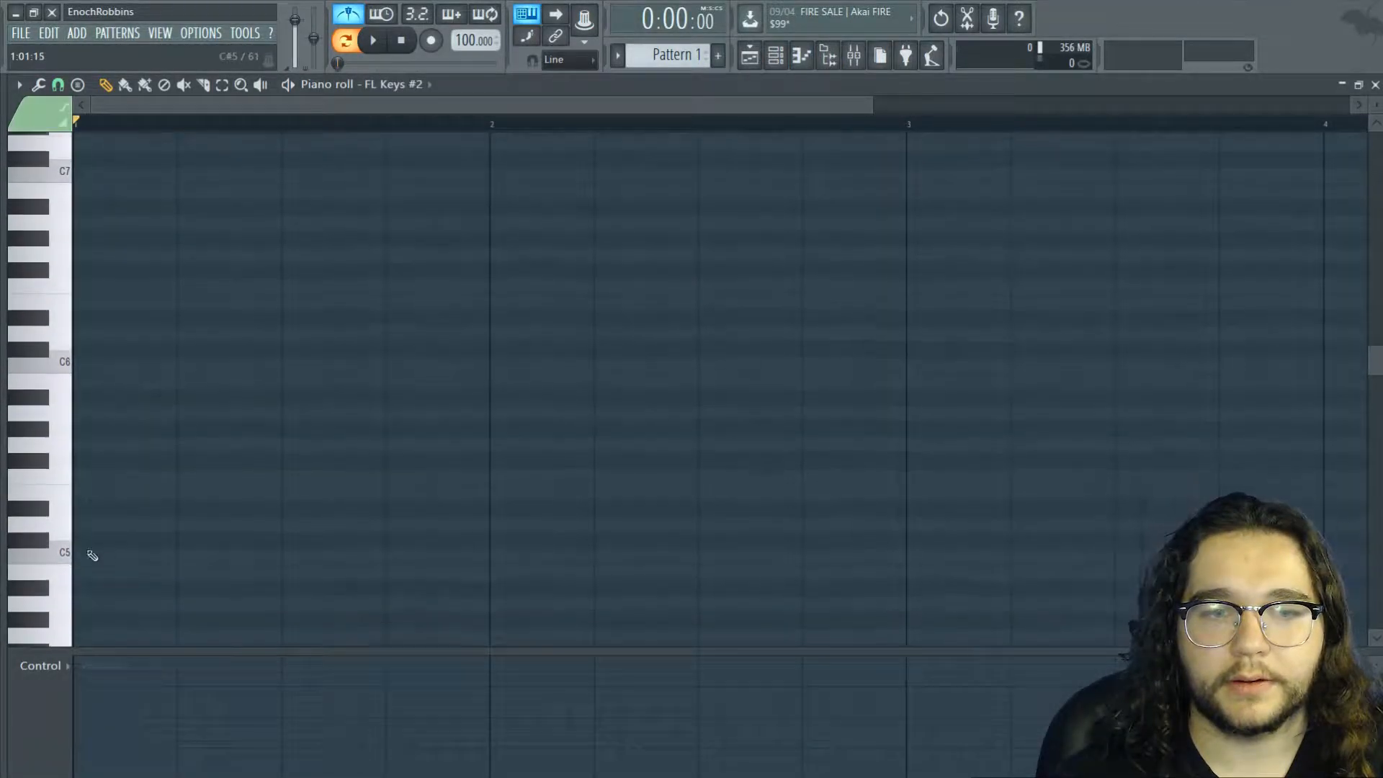
{"action": "left_click", "coordinate": [73, 572]}
{"action": "left_click_drag", "start_coordinate": [73, 570], "coordinate": [74, 556]}
{"action": "scroll", "coordinate": [93, 559], "scroll_direction": "down", "scroll_amount": 6}
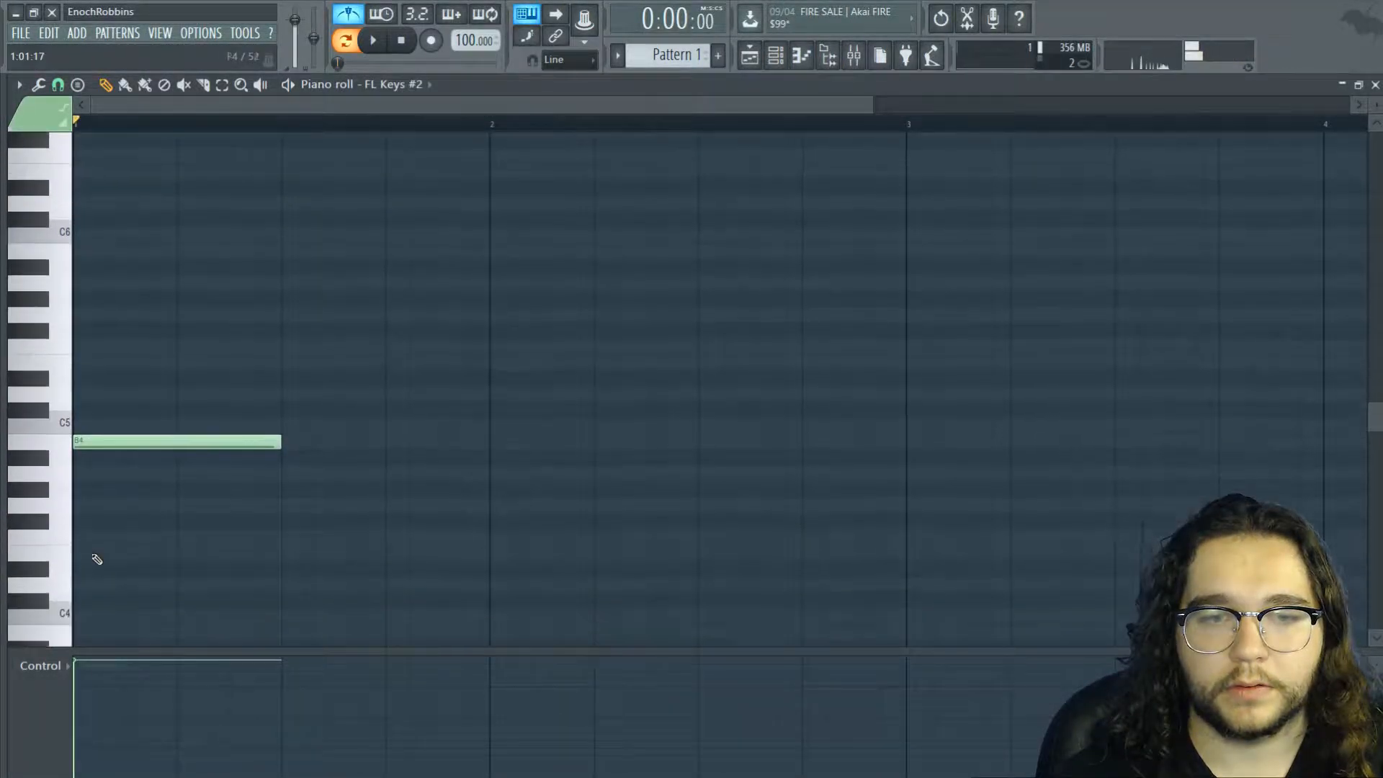
{"action": "left_click", "coordinate": [83, 448]}
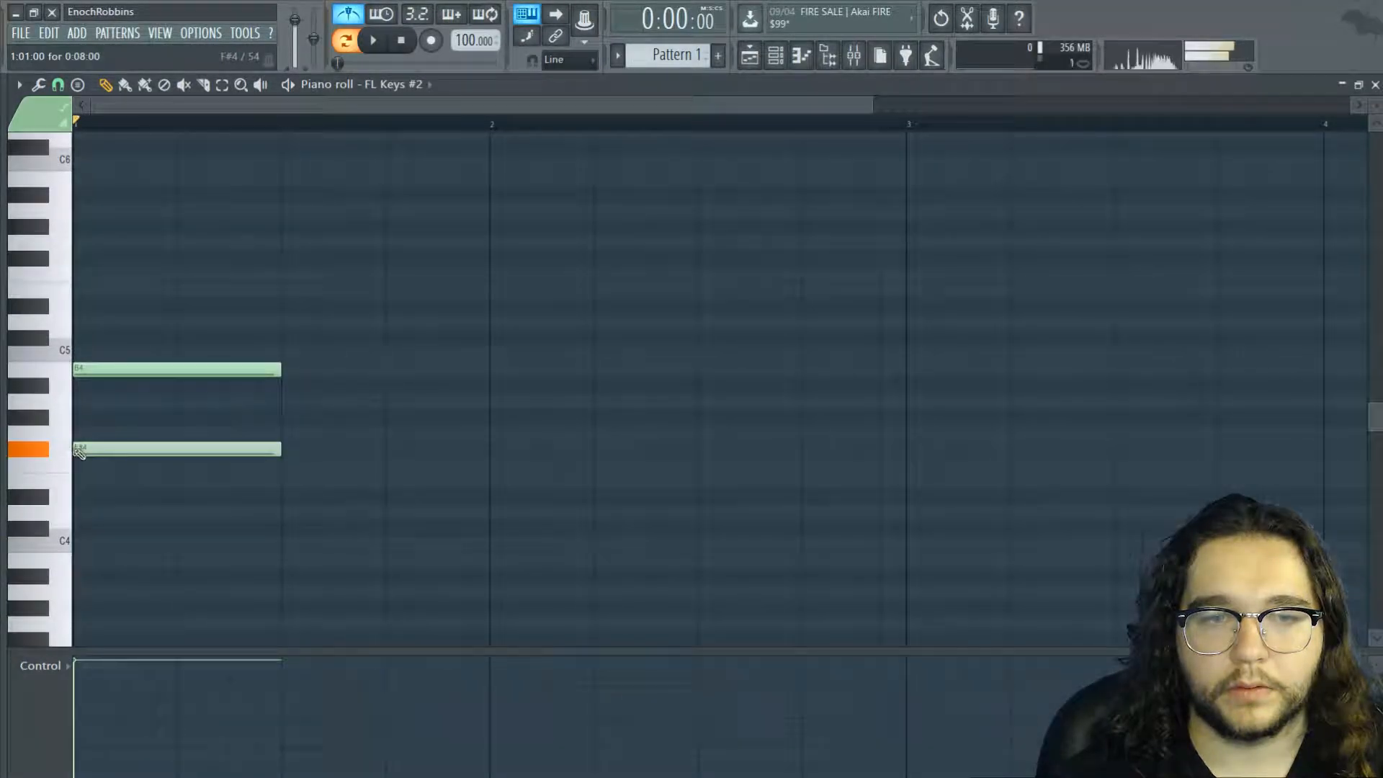
{"action": "left_click", "coordinate": [86, 559]}
Play the chord and lengthen all three of its notes to three beats
{"action": "key", "text": "space"}
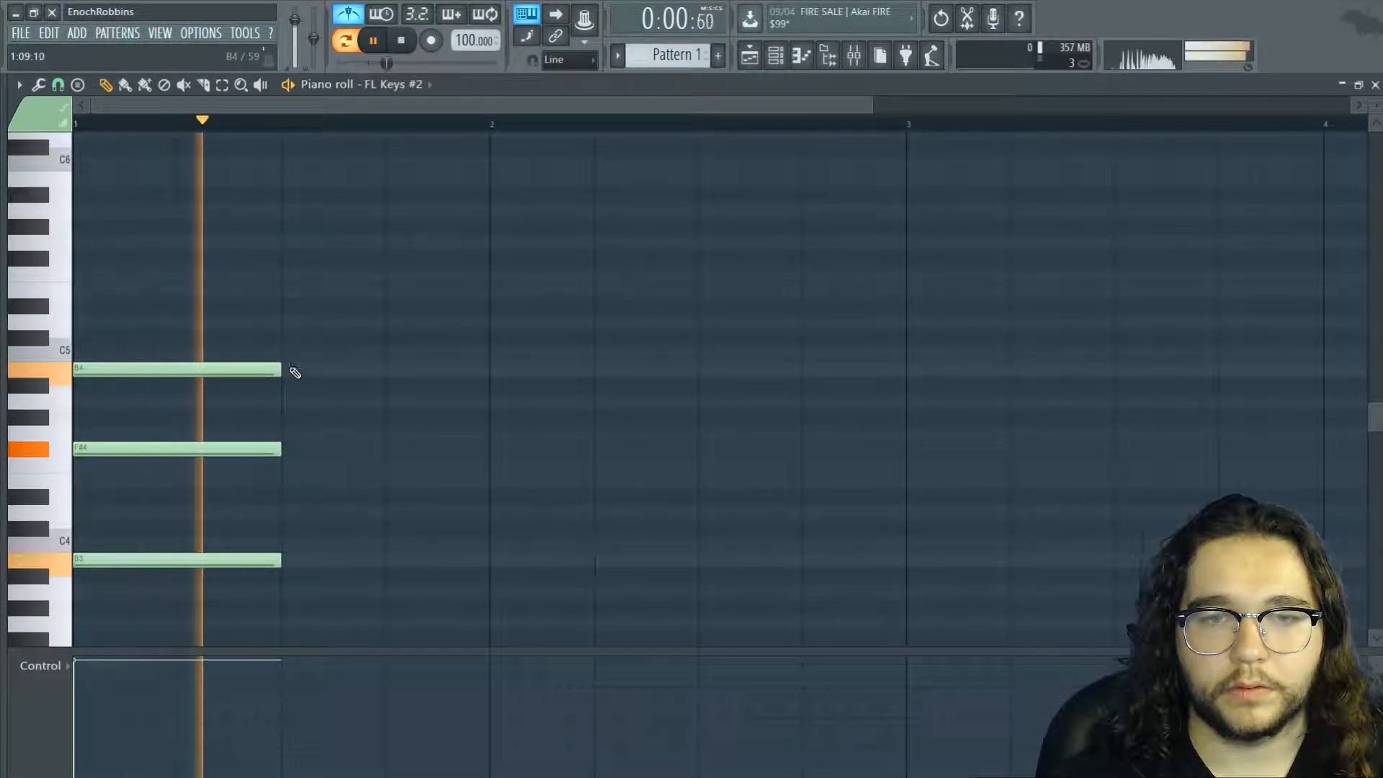
{"action": "key", "text": "space"}
{"action": "key", "text": "ctrl+a"}
{"action": "left_click_drag", "start_coordinate": [280, 370], "coordinate": [386, 377]}
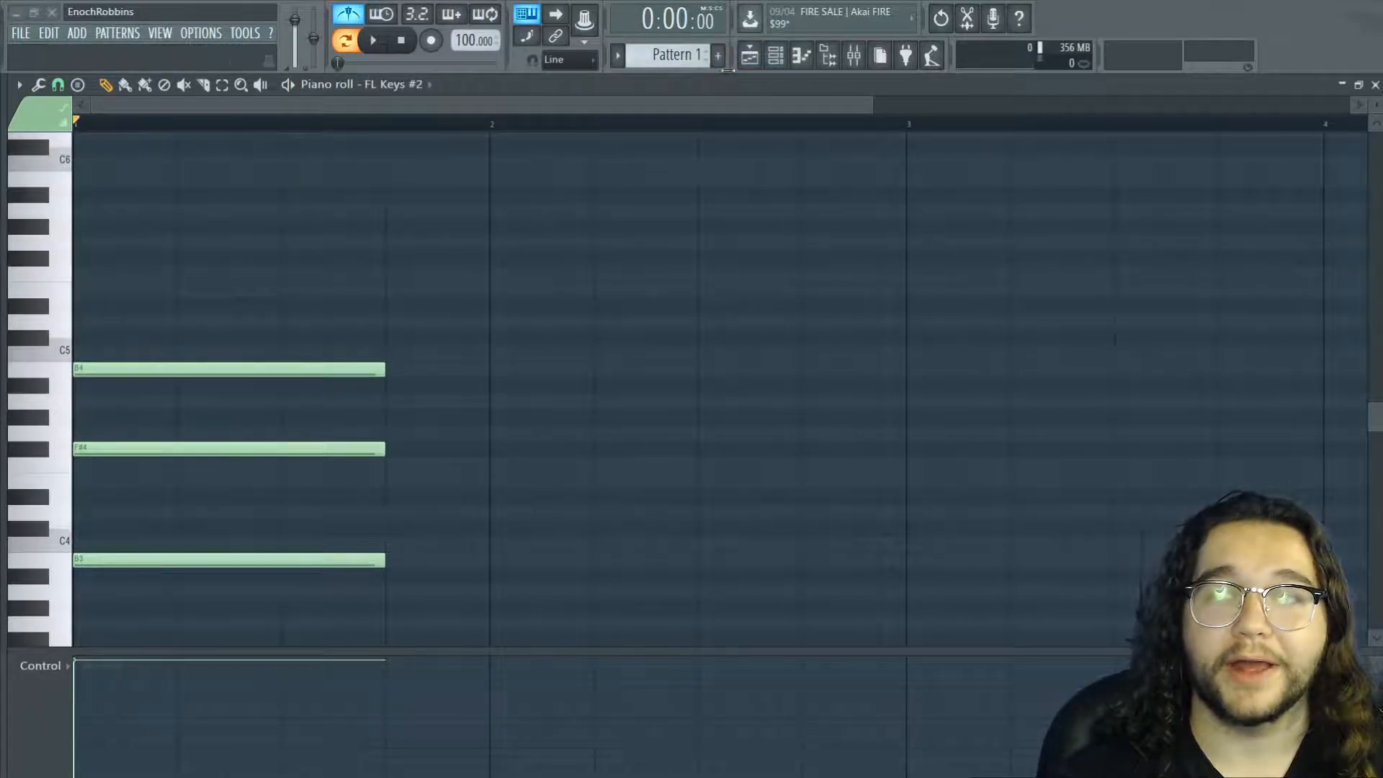
Place Pattern 1 at bar 1 of Track 2 in the playlist and play it together with the loop in song mode
{"action": "left_click", "coordinate": [779, 63]}
{"action": "left_click", "coordinate": [761, 58]}
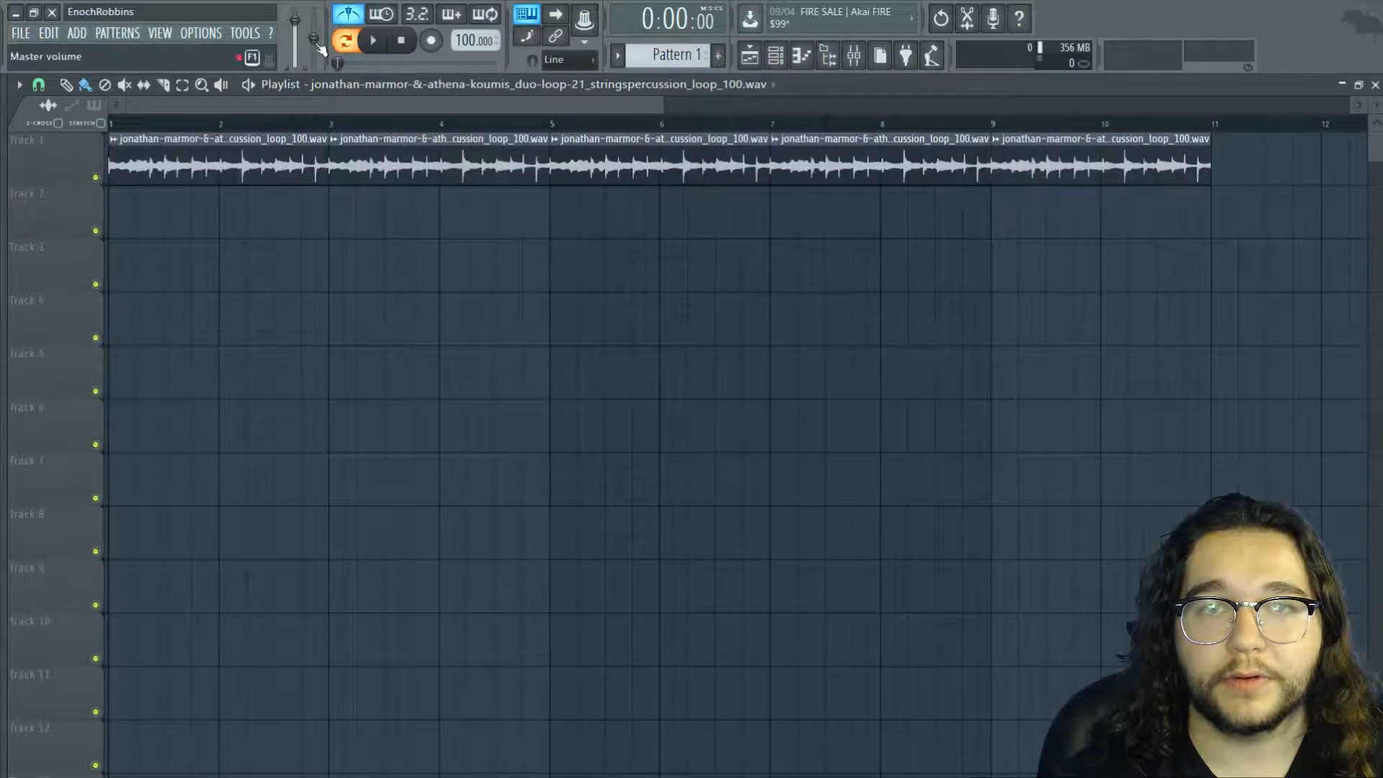
{"action": "left_click", "coordinate": [156, 230]}
{"action": "right_click", "coordinate": [241, 220]}
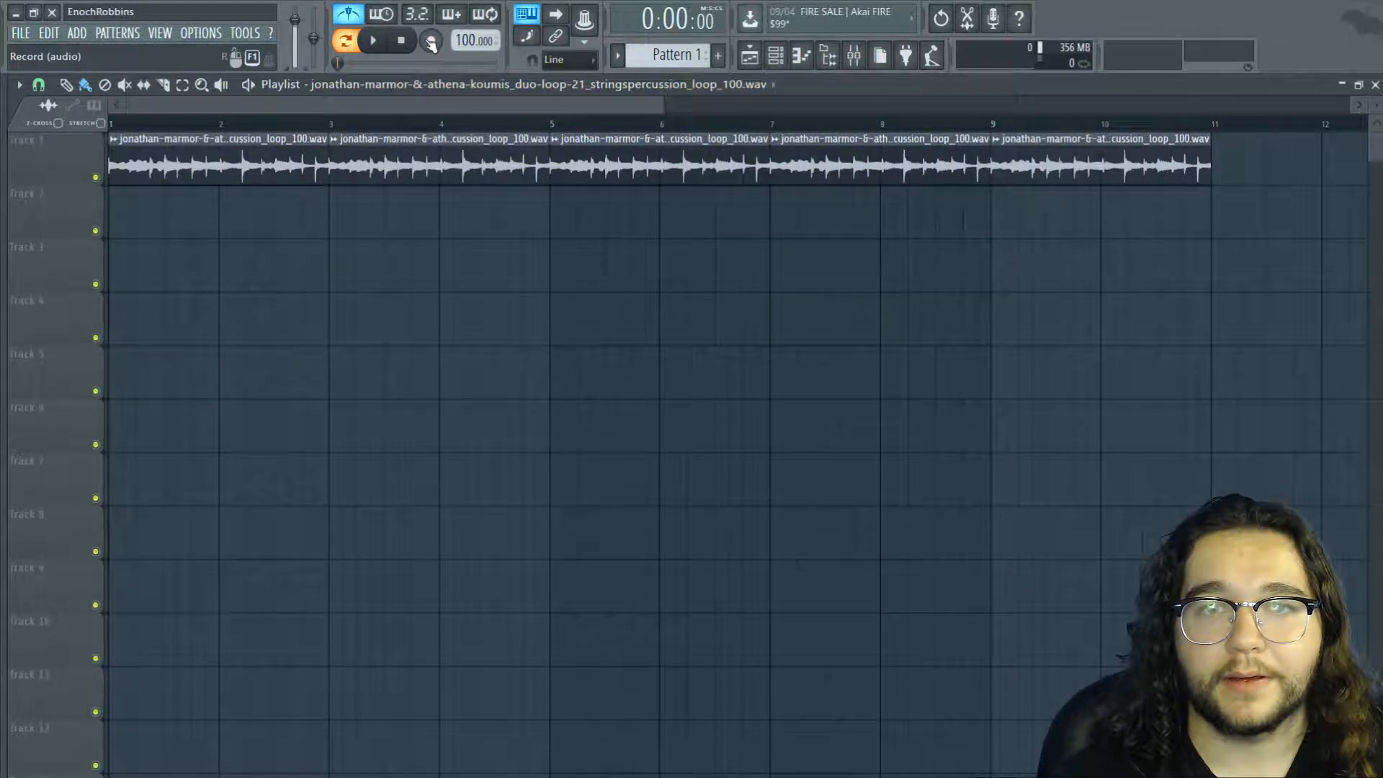
{"action": "left_click", "coordinate": [670, 55]}
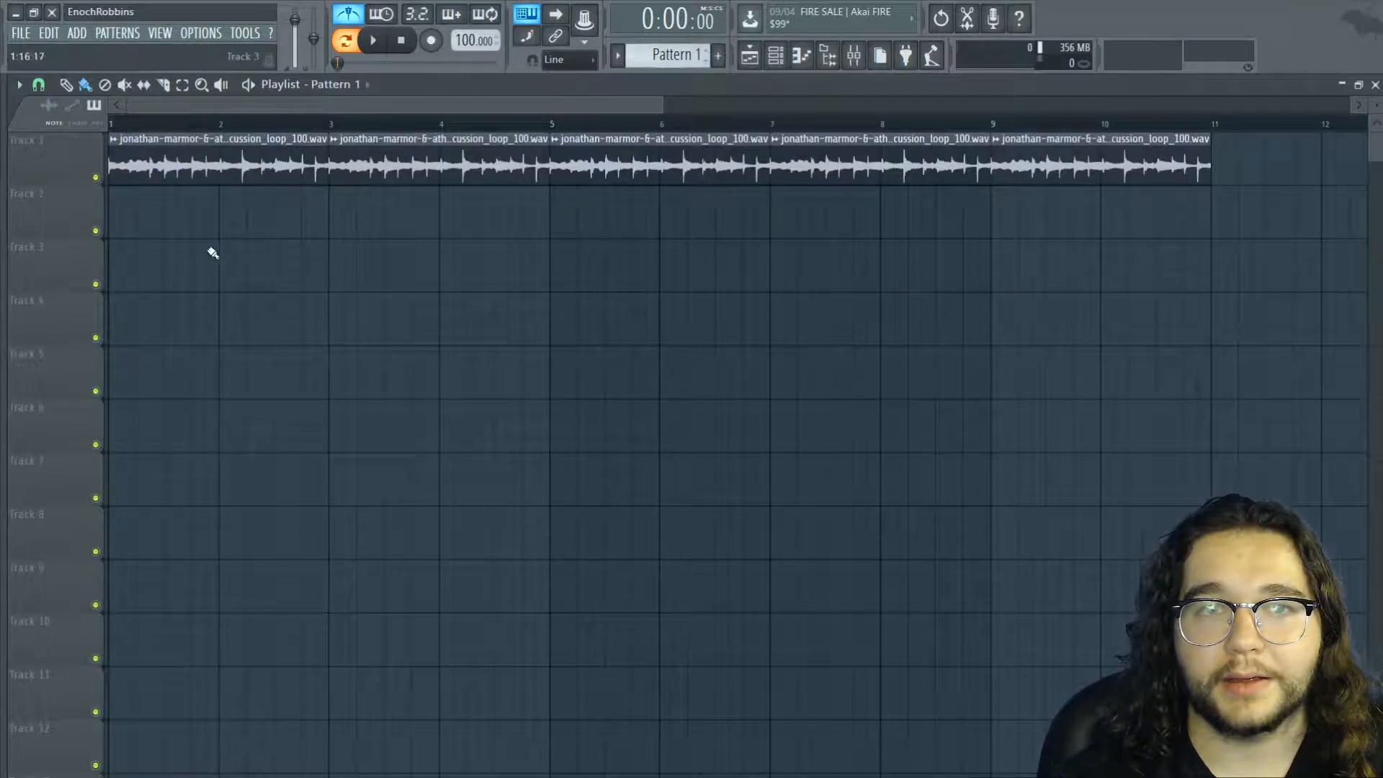
{"action": "left_click", "coordinate": [142, 227]}
{"action": "left_click_drag", "start_coordinate": [212, 211], "coordinate": [183, 210]}
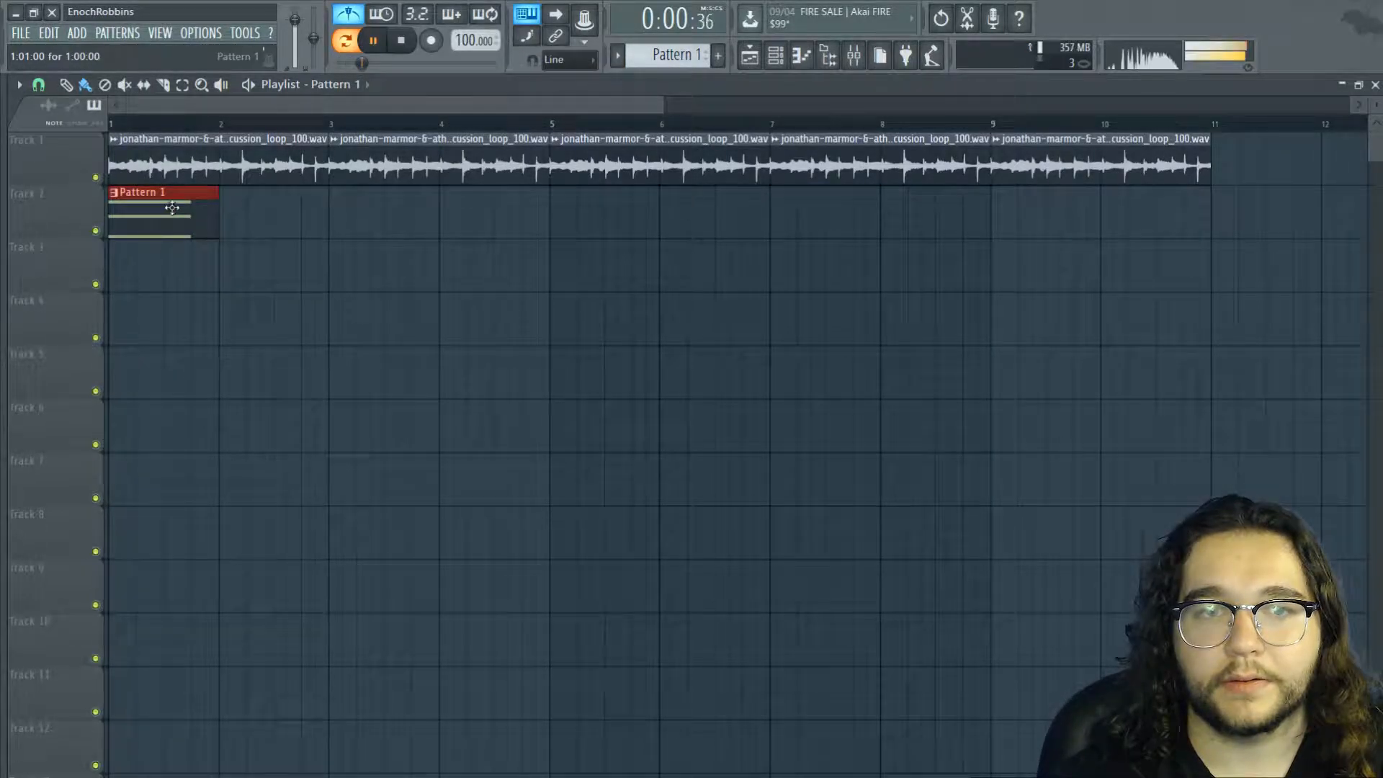
{"action": "key", "text": "space"}
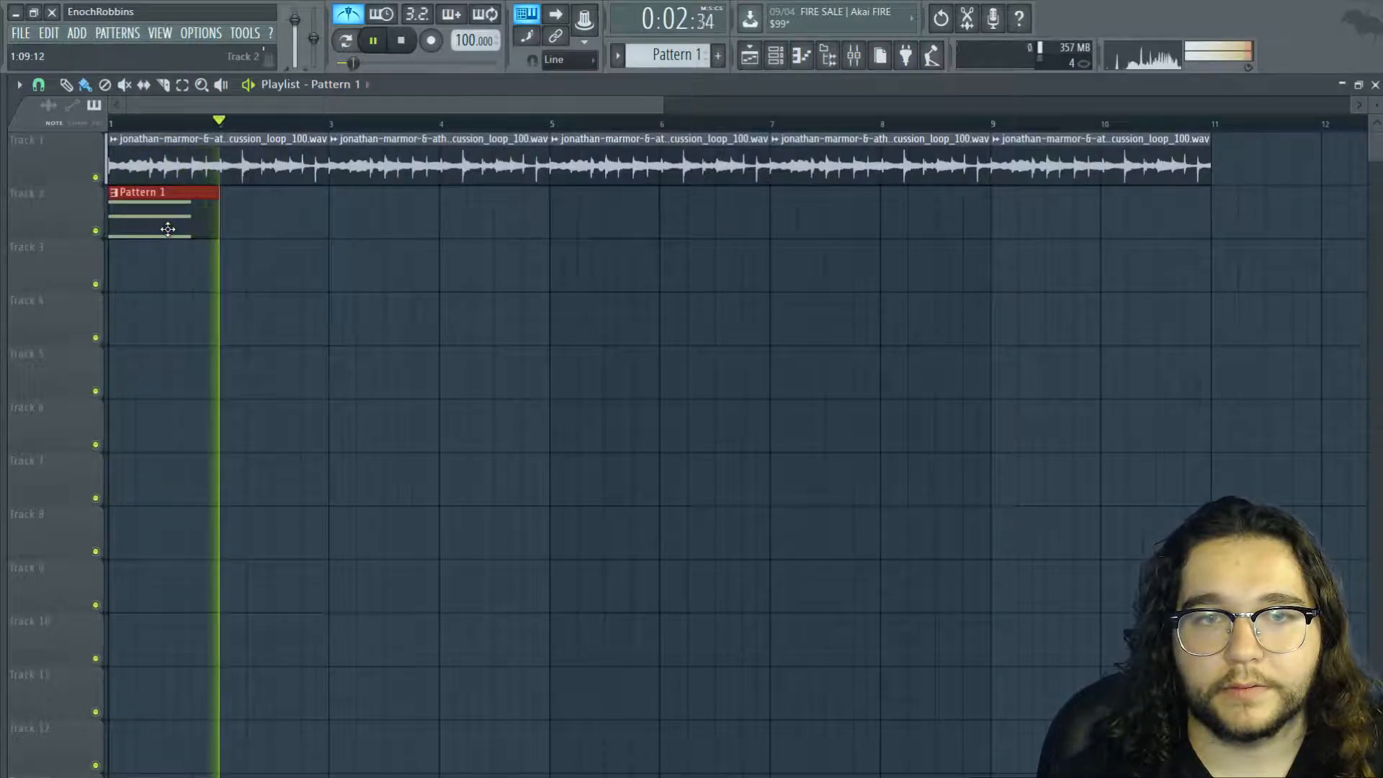
{"action": "key", "text": "space"}
Reopen Pattern 1's notes, shorten the B chord to two and a half beats, and copy it one step after its end
{"action": "double_click", "coordinate": [178, 216]}
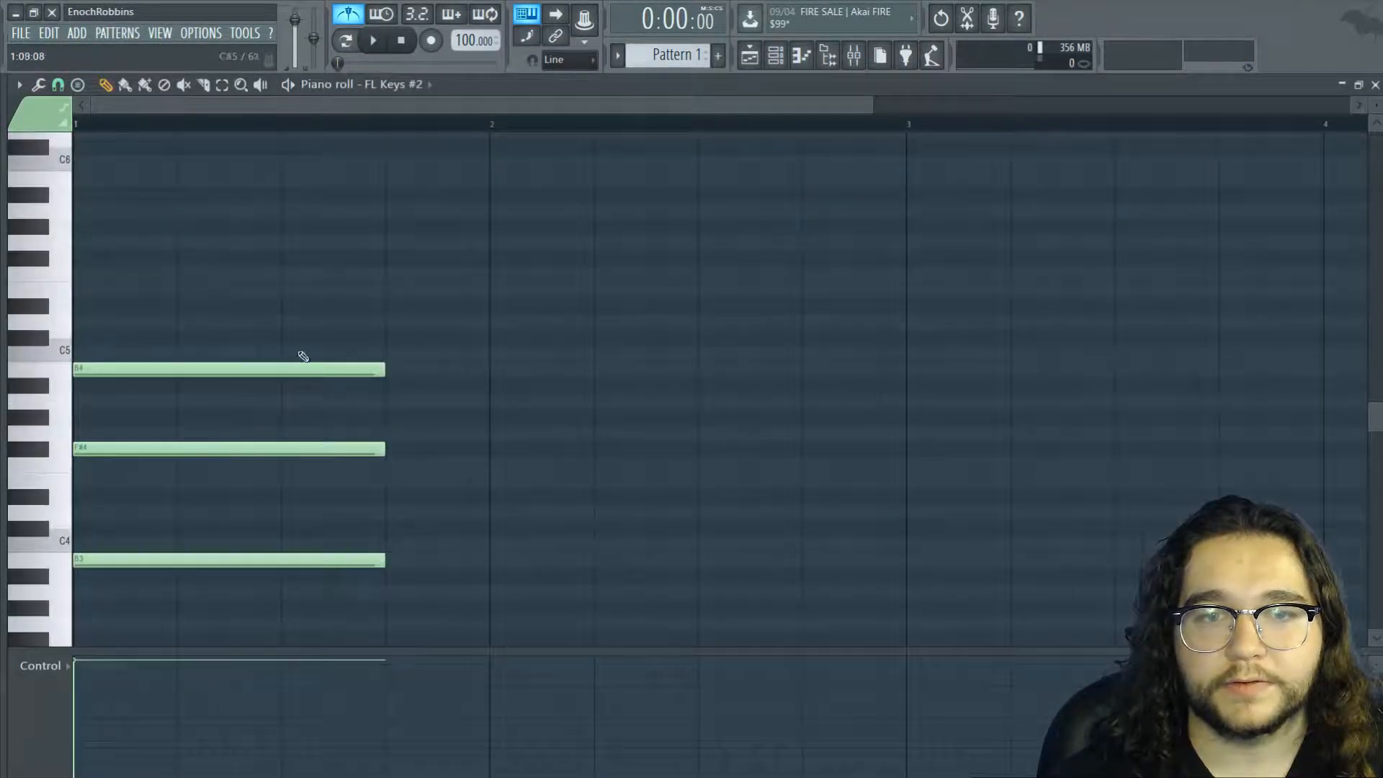
{"action": "left_click_drag", "start_coordinate": [340, 368], "coordinate": [611, 361]}
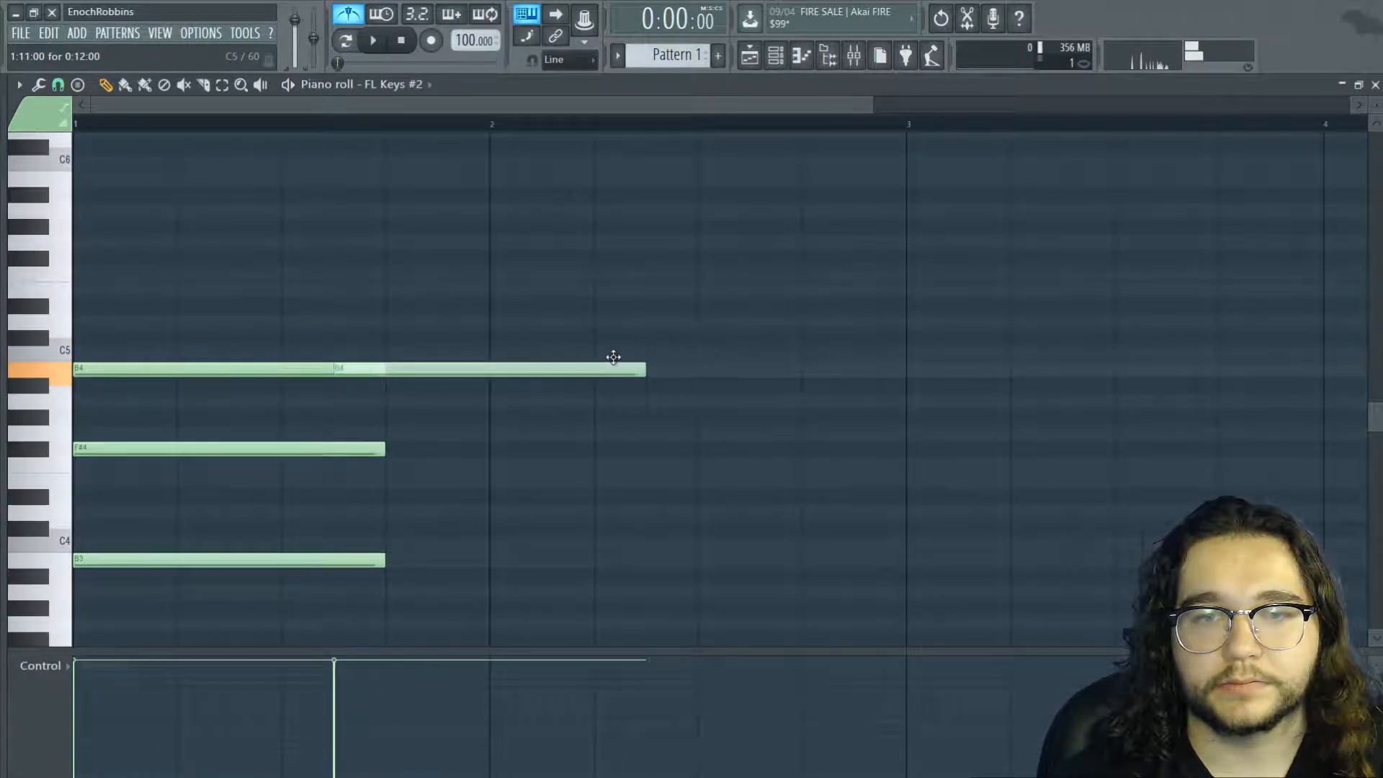
{"action": "right_click", "coordinate": [371, 370]}
{"action": "left_click_drag", "start_coordinate": [378, 371], "coordinate": [288, 611]}
{"action": "left_click_drag", "start_coordinate": [183, 371], "coordinate": [480, 366]}
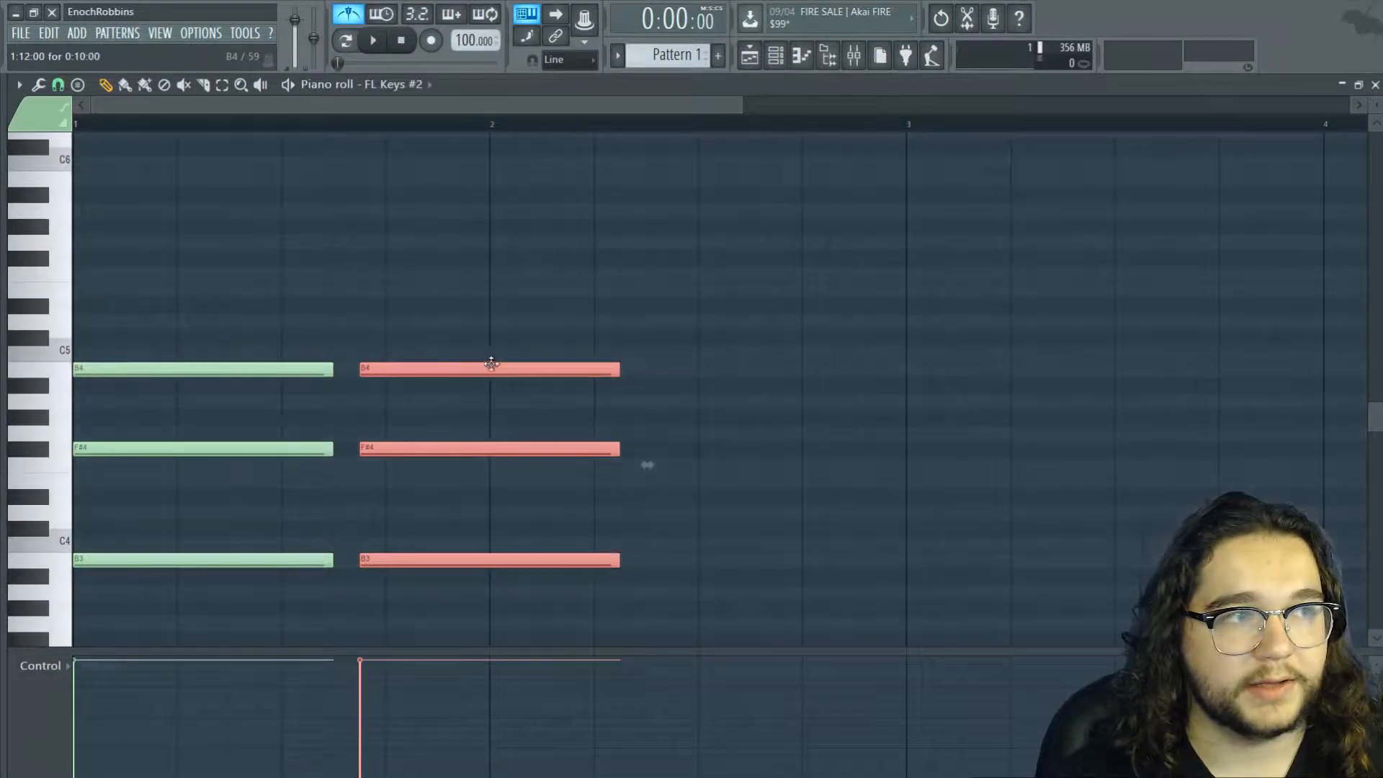
Shorten the copied B chord to one step, repeat it two steps further on, and play the rhythm
{"action": "left_click_drag", "start_coordinate": [614, 370], "coordinate": [433, 368]}
{"action": "key", "text": "space"}
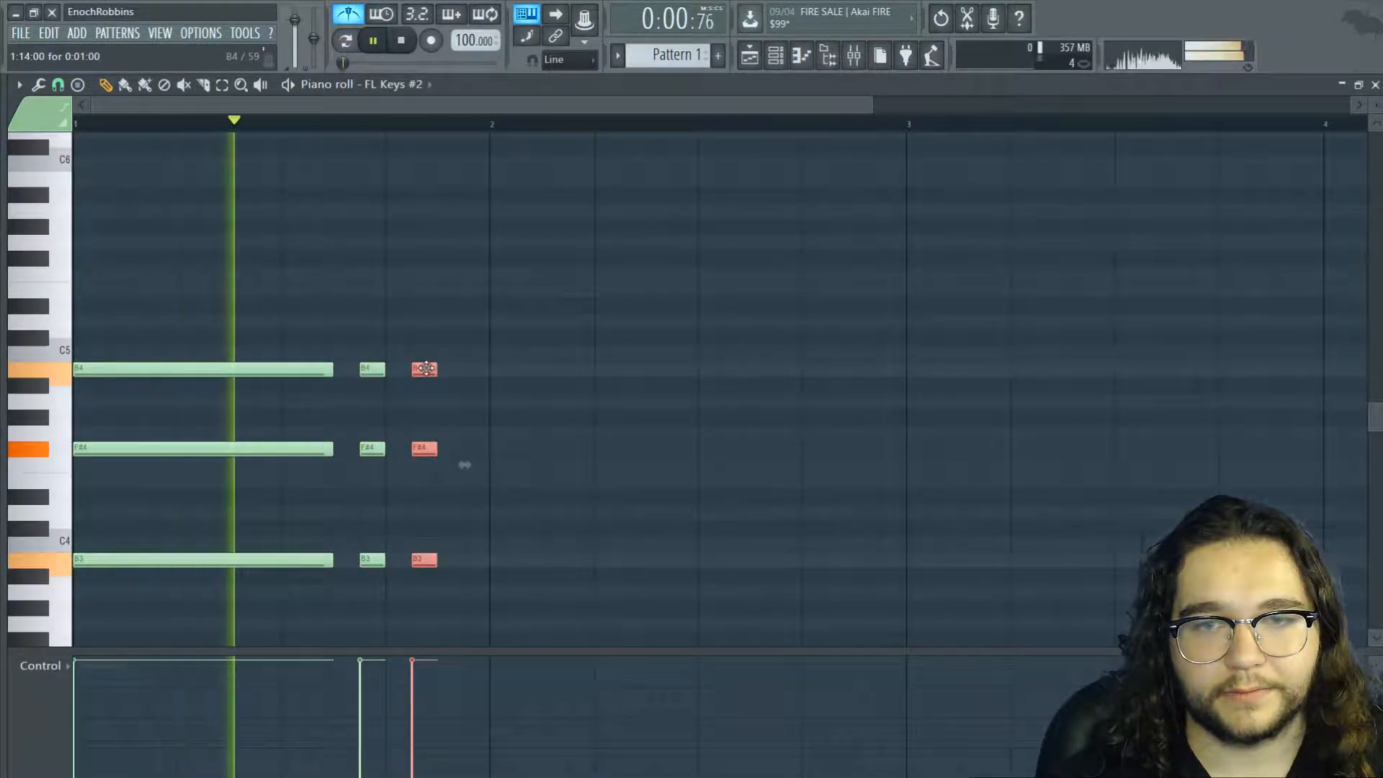
{"action": "key", "text": "space"}
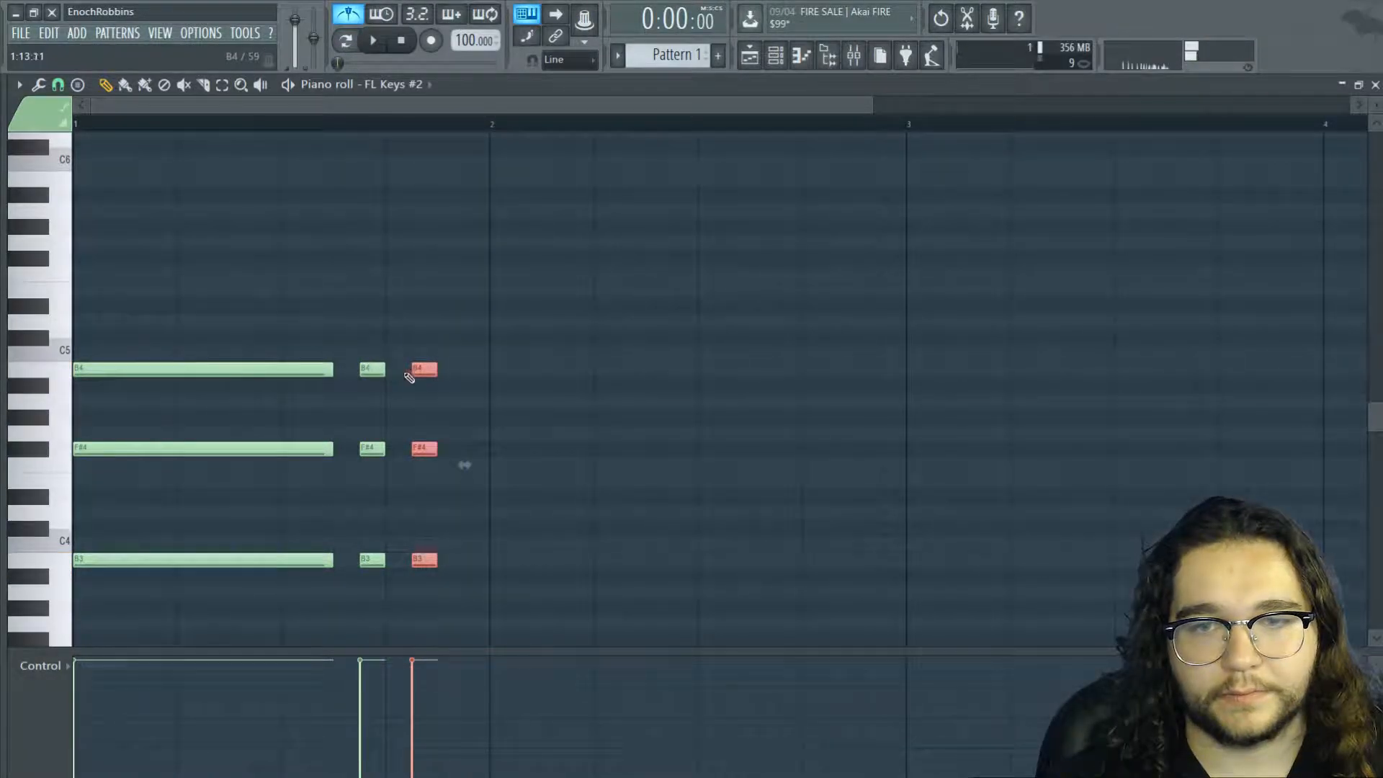
Add another one-step B chord at the end of bar 1 and a C4, G4 and C5 chord across bar 2, and play them
{"action": "left_click_drag", "start_coordinate": [418, 368], "coordinate": [904, 375]}
{"action": "key", "text": "space"}
{"action": "left_click", "coordinate": [898, 300]}
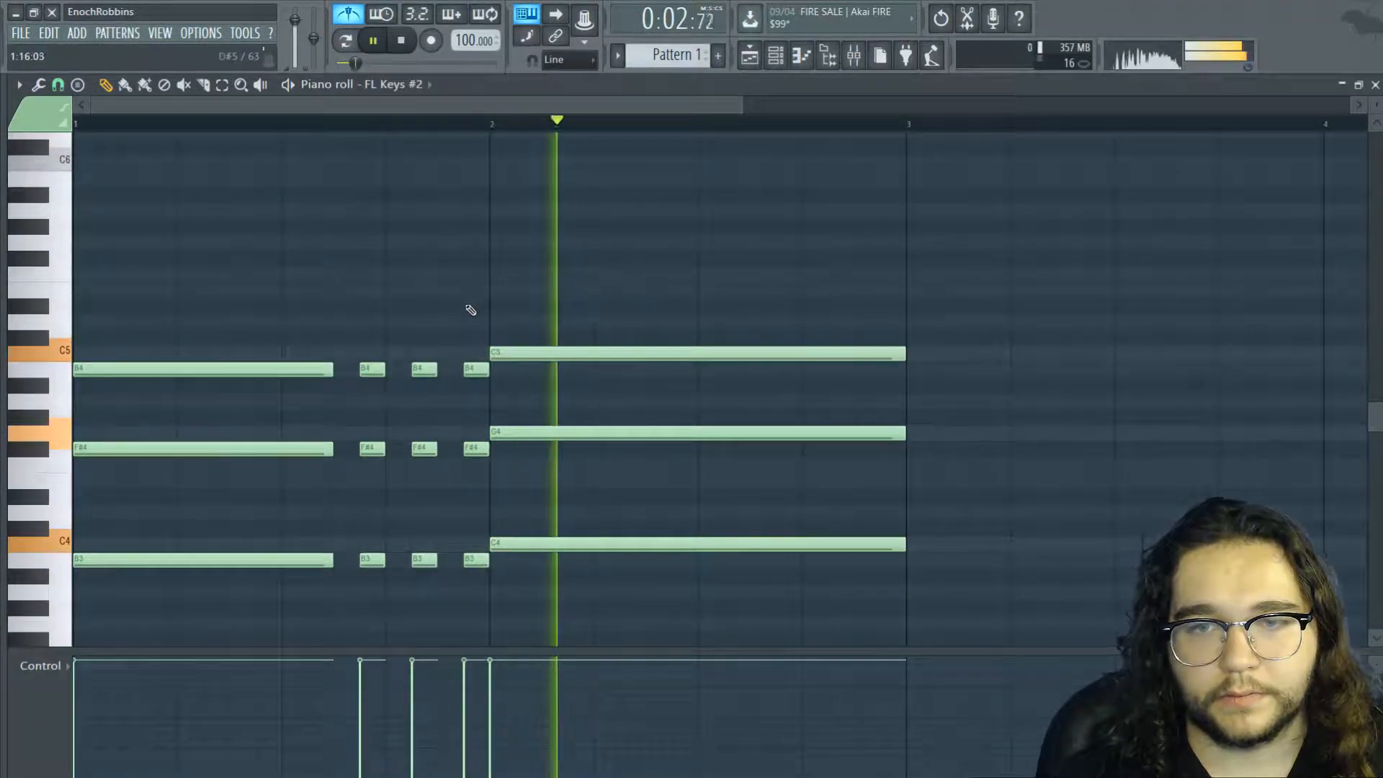
{"action": "key", "text": "space"}
Shorten the C chord to three beats and place a copy directly after it, transposed down to A3, E4 and A4
{"action": "left_click_drag", "start_coordinate": [900, 354], "coordinate": [809, 368]}
{"action": "left_click_drag", "start_coordinate": [644, 333], "coordinate": [904, 606]}
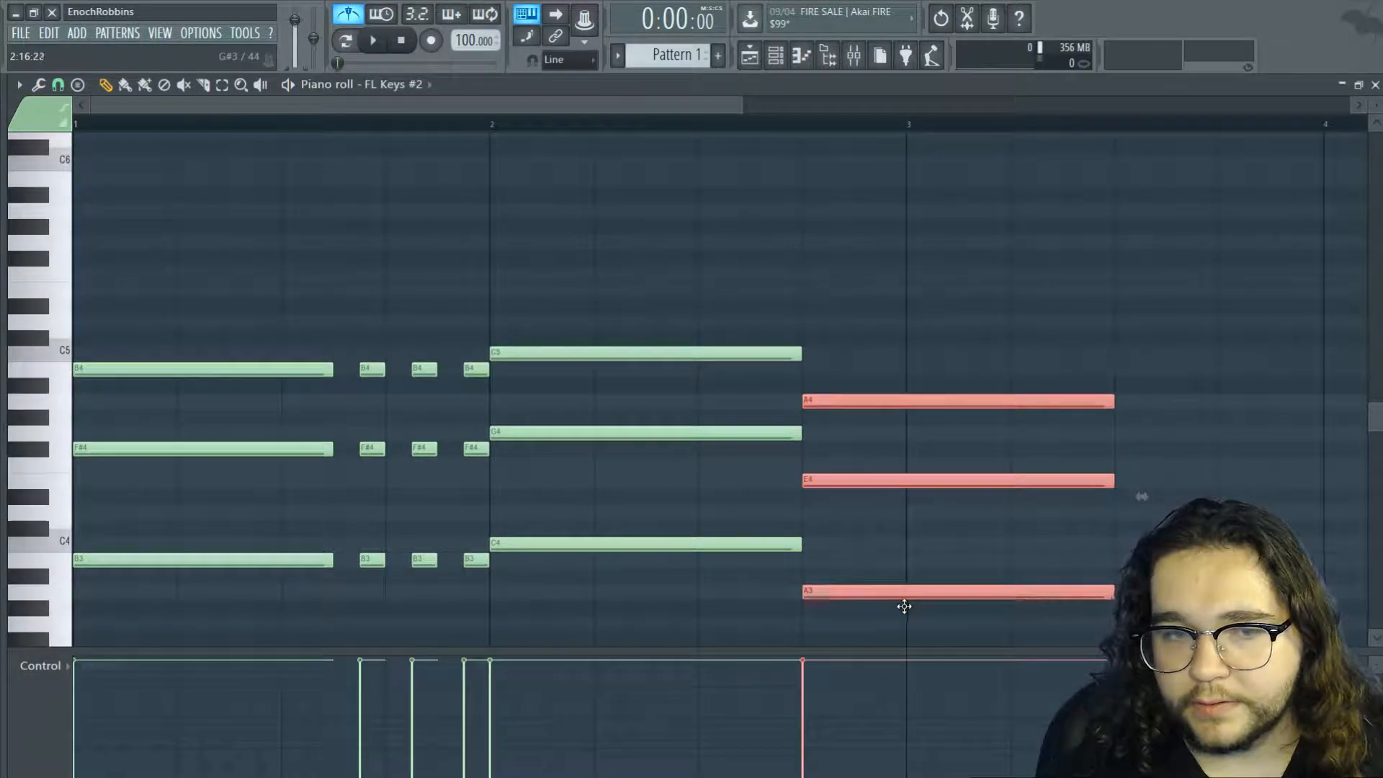
Play the chord pattern and shorten the A3, E4 and A4 chord to one beat, ending at bar 3
{"action": "key", "text": "space"}
{"action": "left_click_drag", "start_coordinate": [1111, 592], "coordinate": [899, 593]}
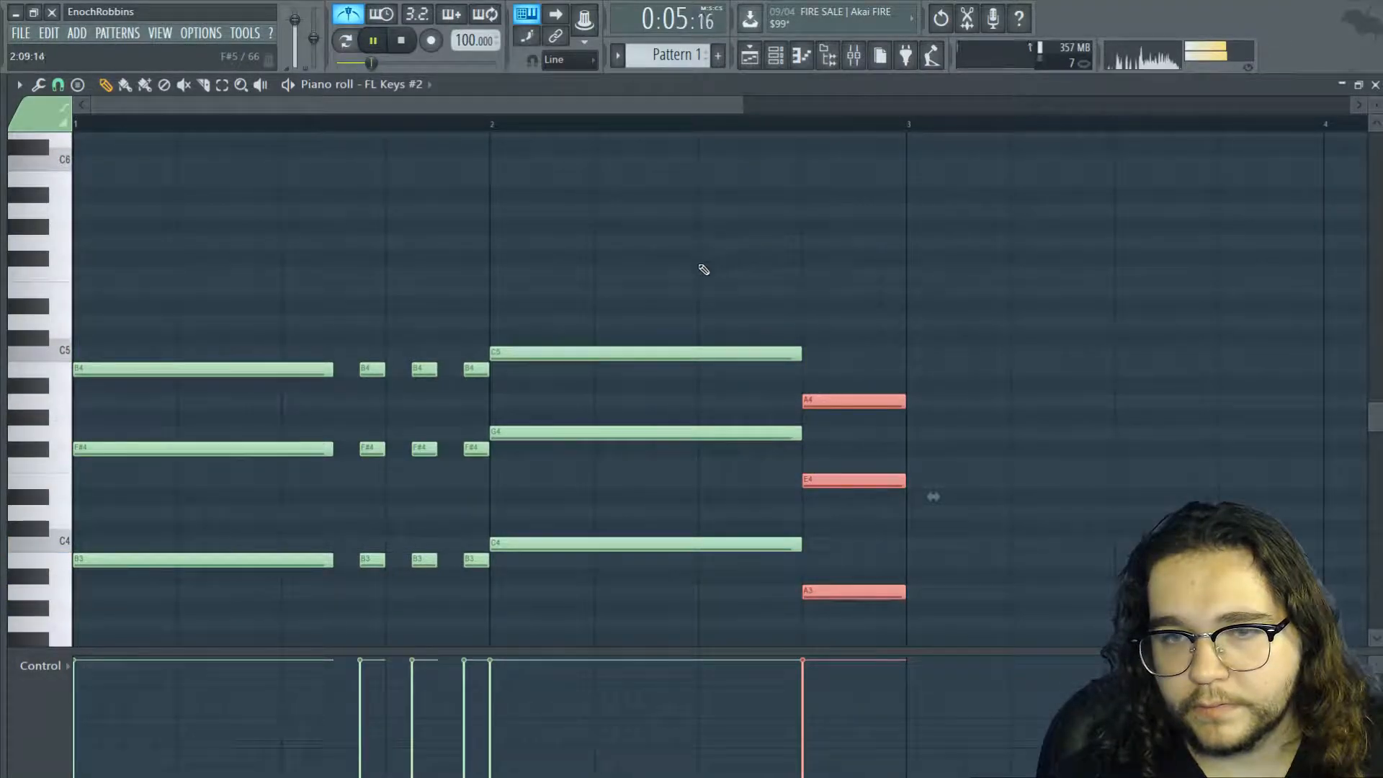
{"action": "left_click", "coordinate": [494, 276]}
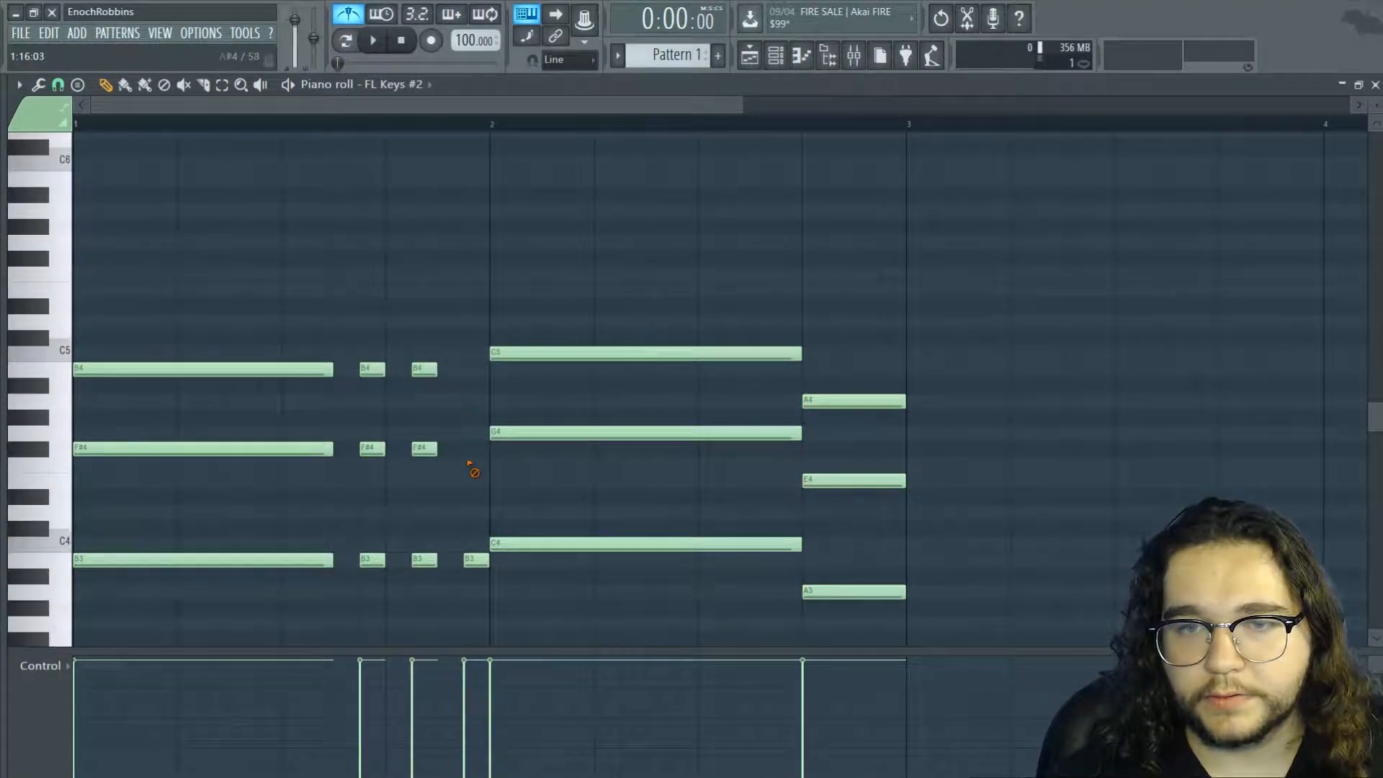
Delete the last short B chord in bar 1, extend the one before it up to bar 2, and play the pattern
{"action": "left_click_drag", "start_coordinate": [432, 564], "coordinate": [484, 380]}
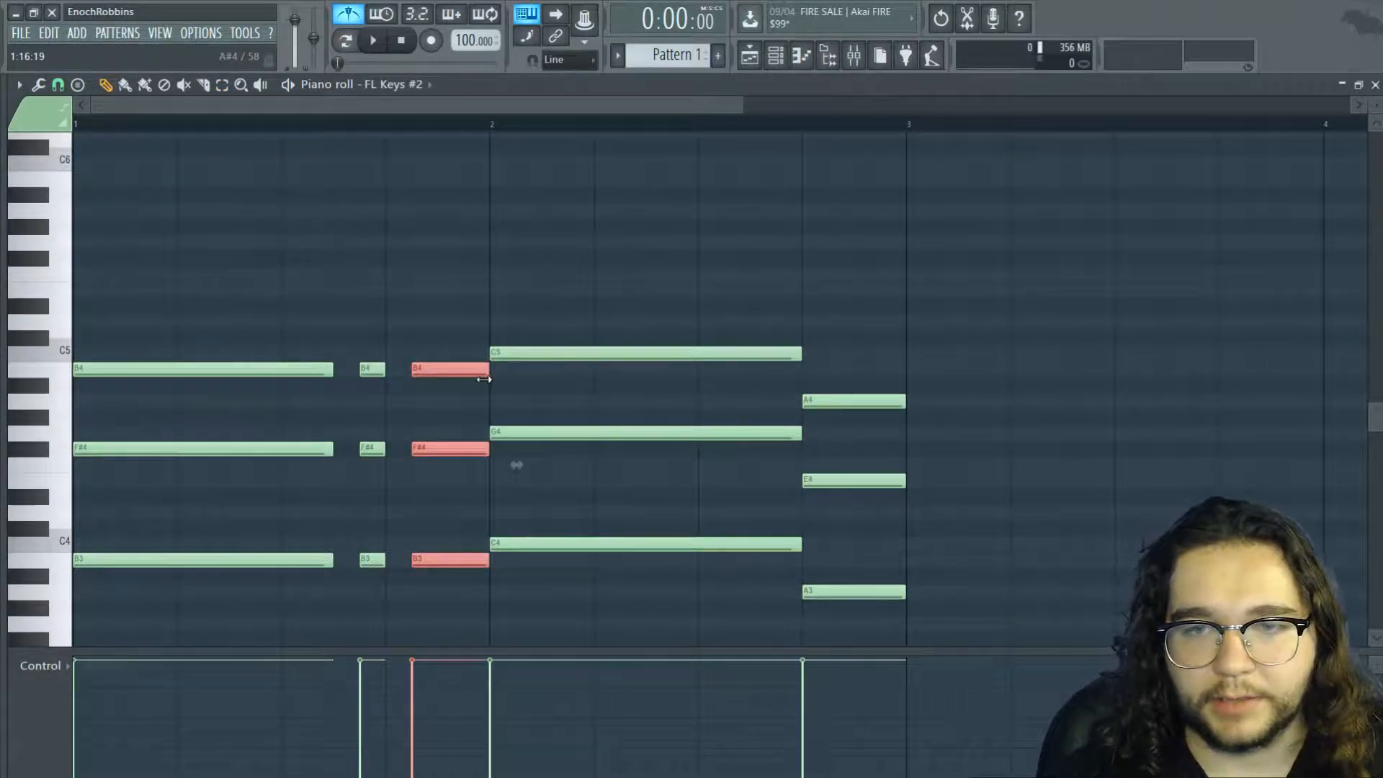
{"action": "left_click", "coordinate": [441, 260], "text": "ctrl"}
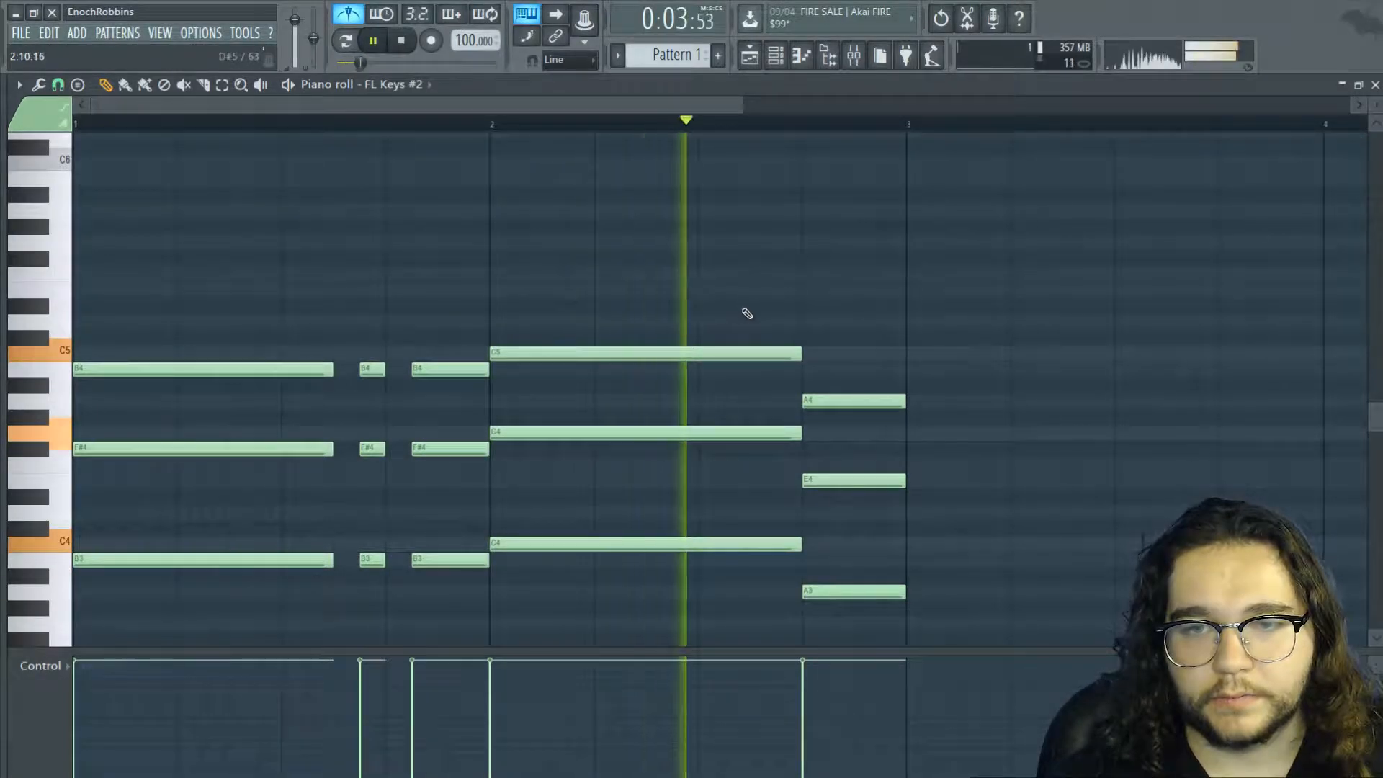
{"action": "key", "text": "space"}
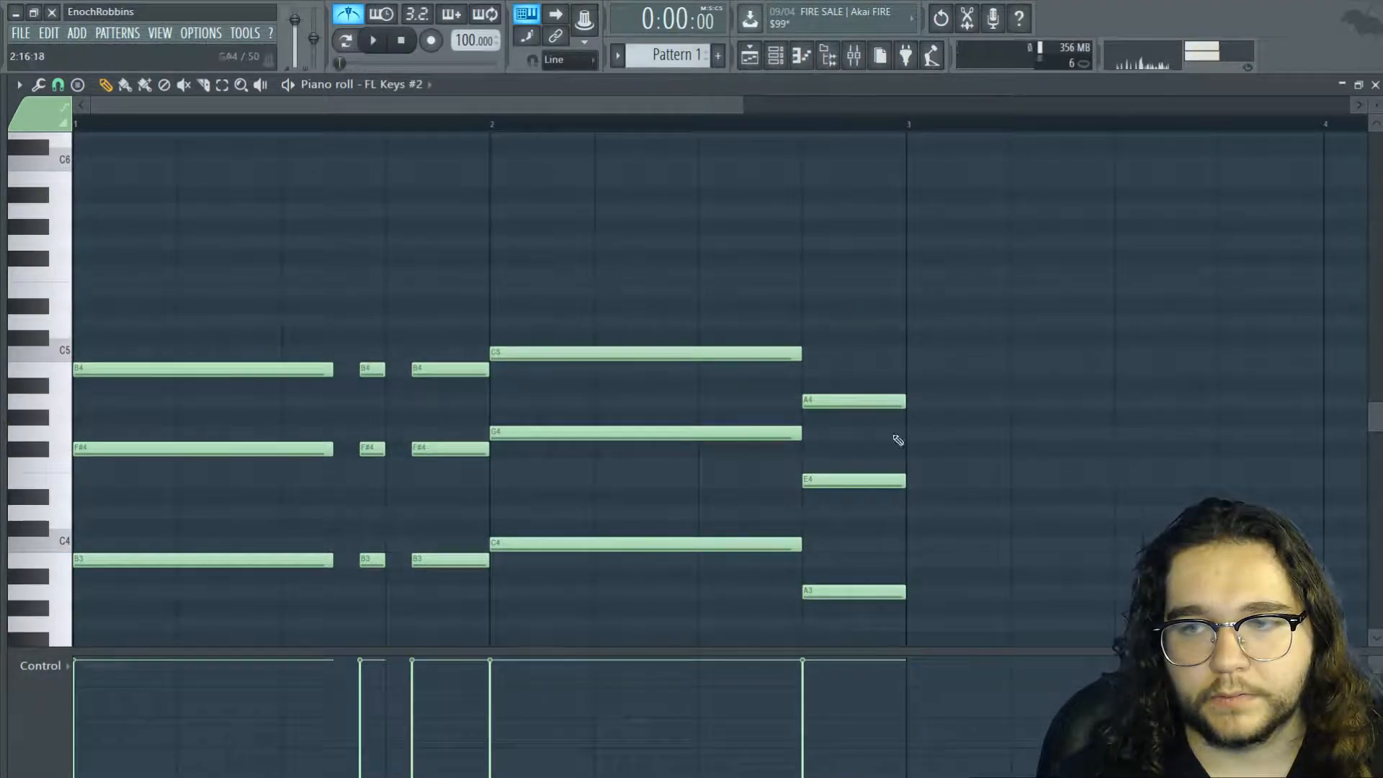
Shorten A3 and A4 to half a beat, add half-beat C4 and C5 notes after them, and play that ending
{"action": "left_click", "coordinate": [893, 593]}
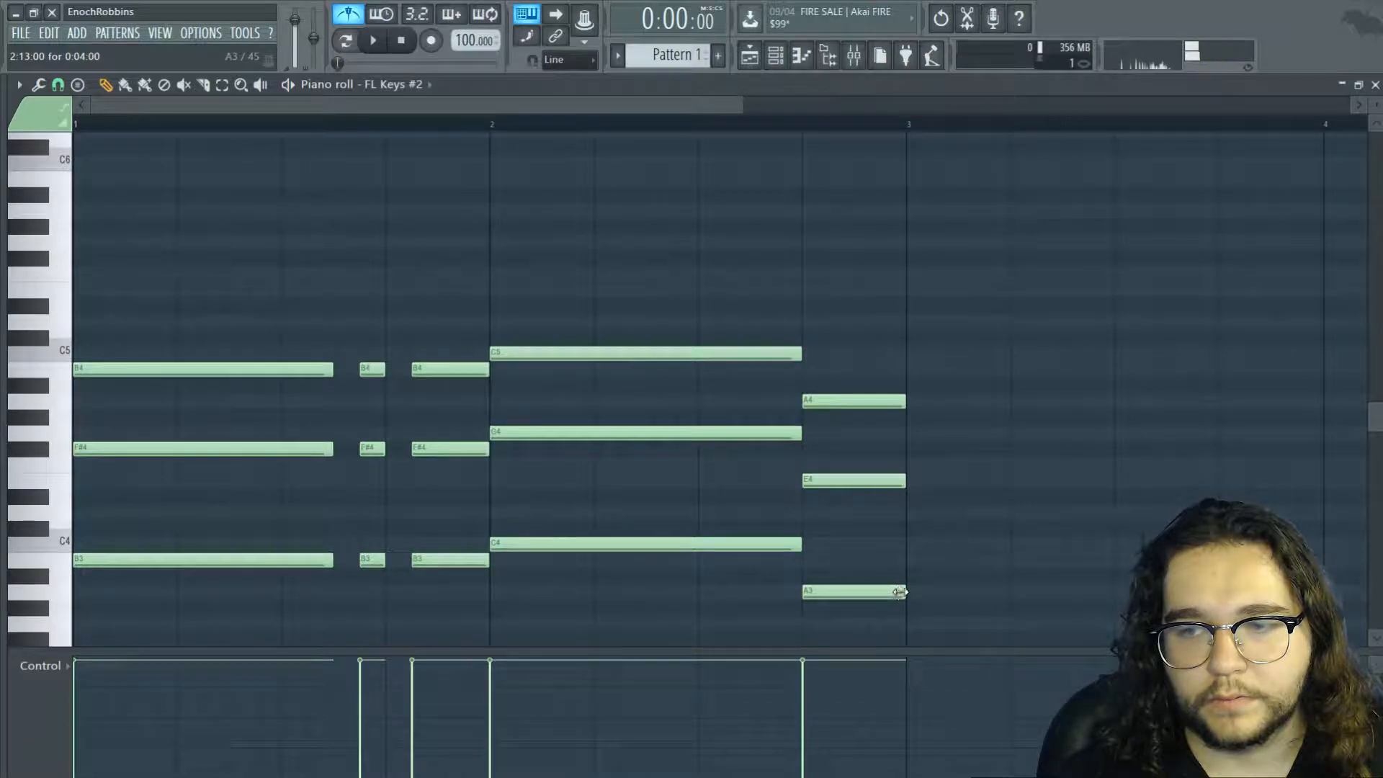
{"action": "left_click_drag", "start_coordinate": [864, 538], "coordinate": [867, 544]}
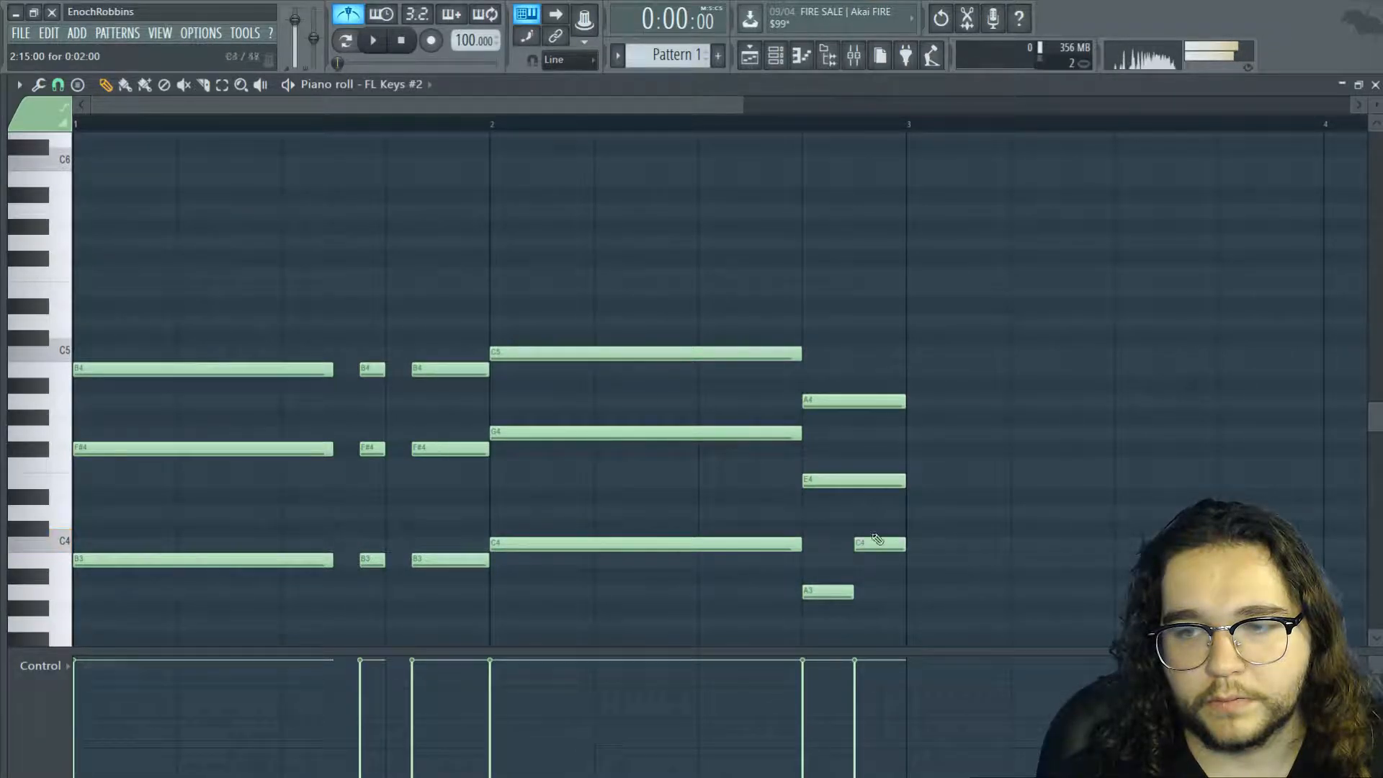
{"action": "left_click", "coordinate": [863, 351]}
{"action": "left_click", "coordinate": [804, 127]}
{"action": "key", "text": "space"}
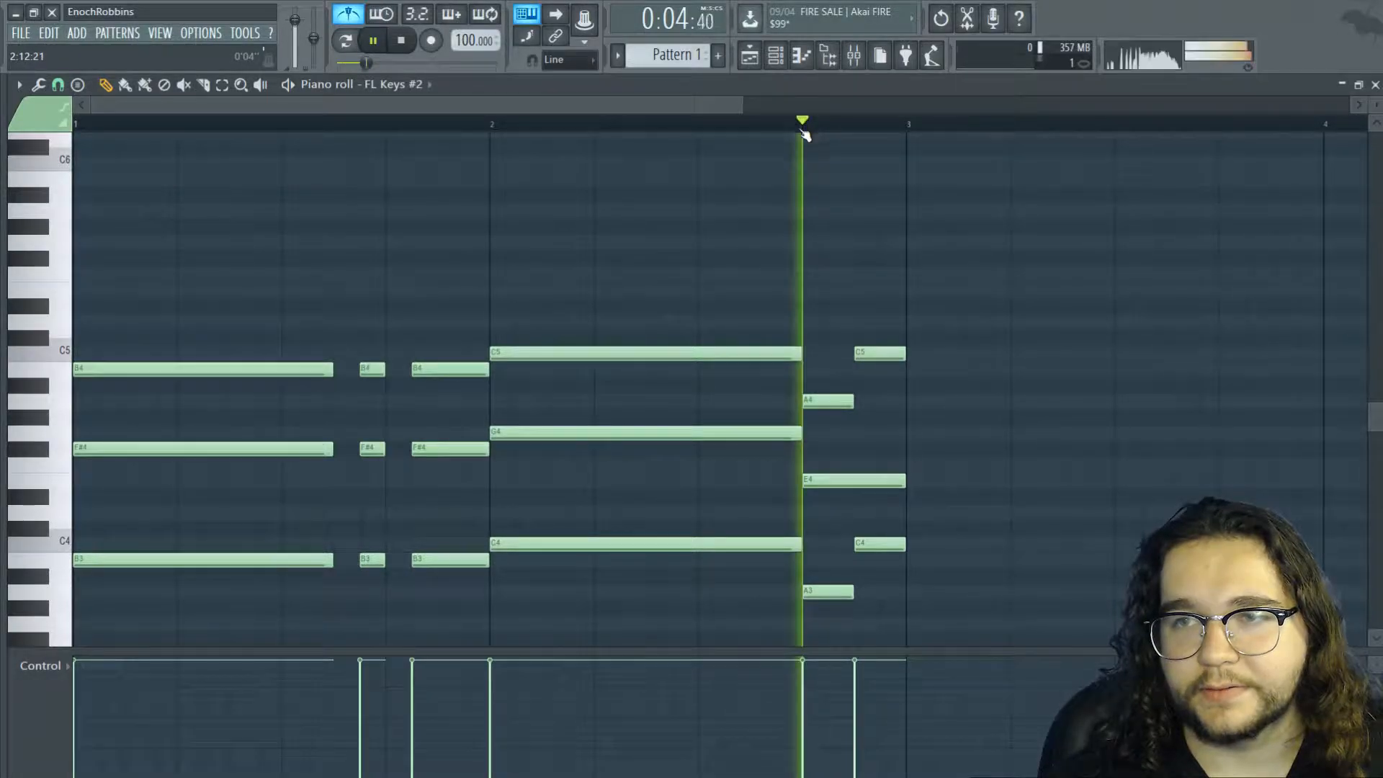
{"action": "key", "text": "space"}
Return to the arrangement and play the repeated Pattern 1 clips together with the percussion loop
{"action": "left_click", "coordinate": [748, 62]}
{"action": "left_click_drag", "start_coordinate": [266, 207], "coordinate": [1105, 214], "text": "shift"}
{"action": "key", "text": "space"}
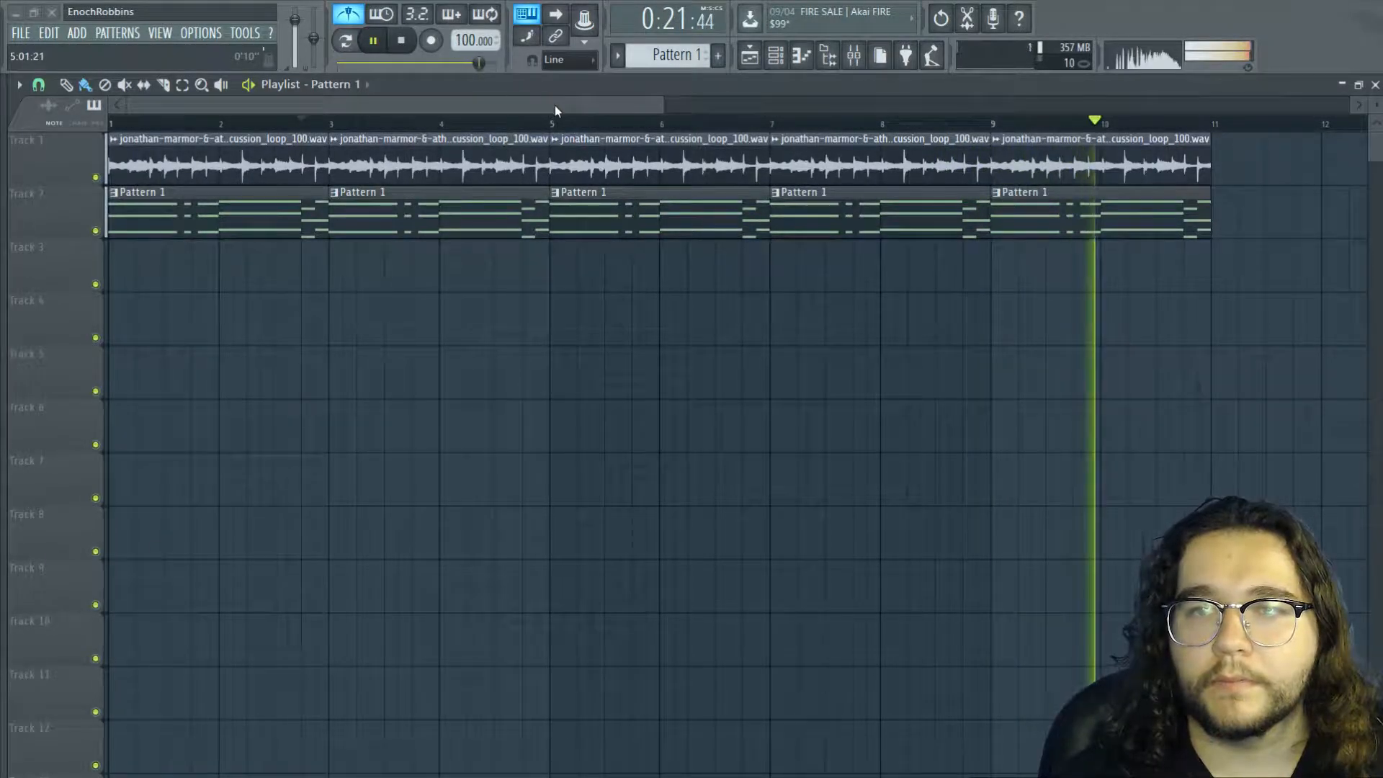
{"action": "key", "text": "space"}
Insert an FPC drum instrument as a new channel
{"action": "left_click", "coordinate": [776, 55]}
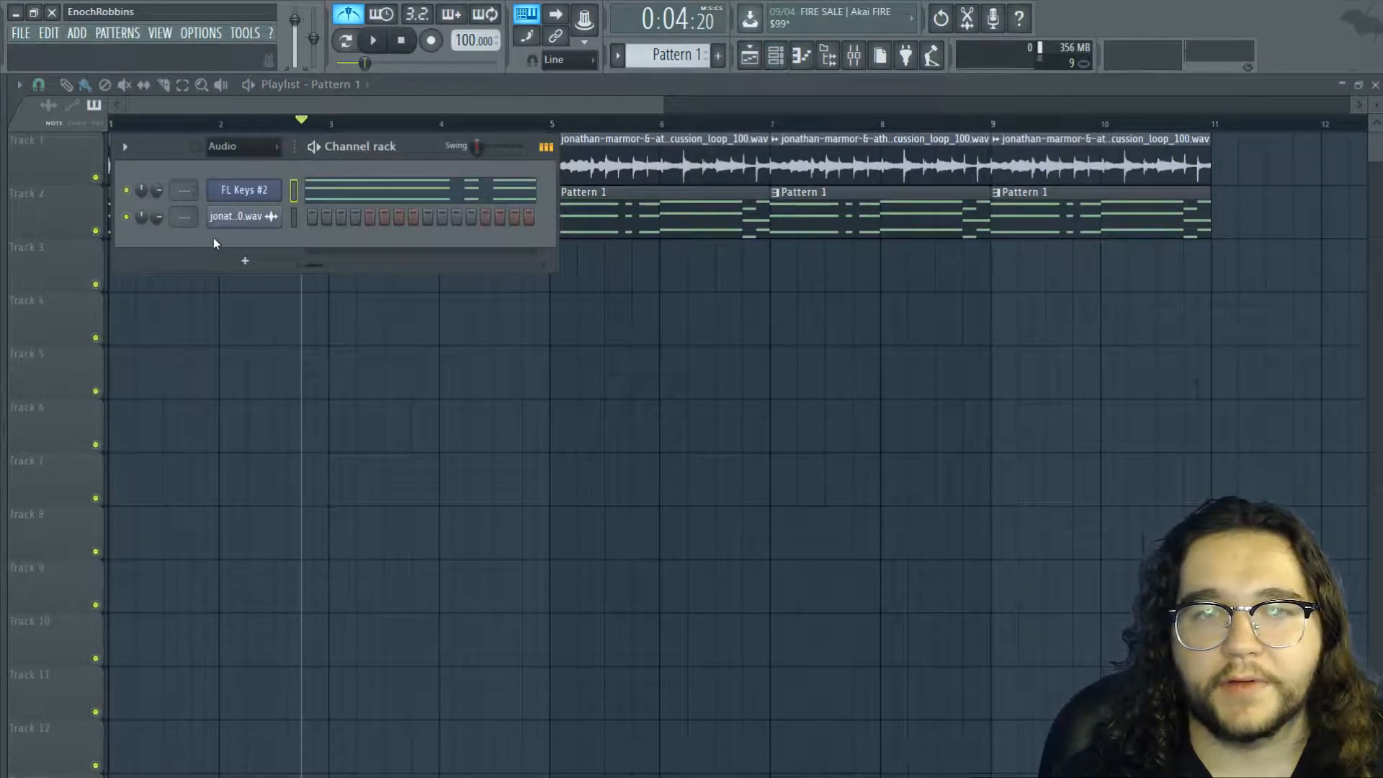
{"action": "right_click", "coordinate": [253, 217]}
{"action": "mouse_move", "coordinate": [310, 330]}
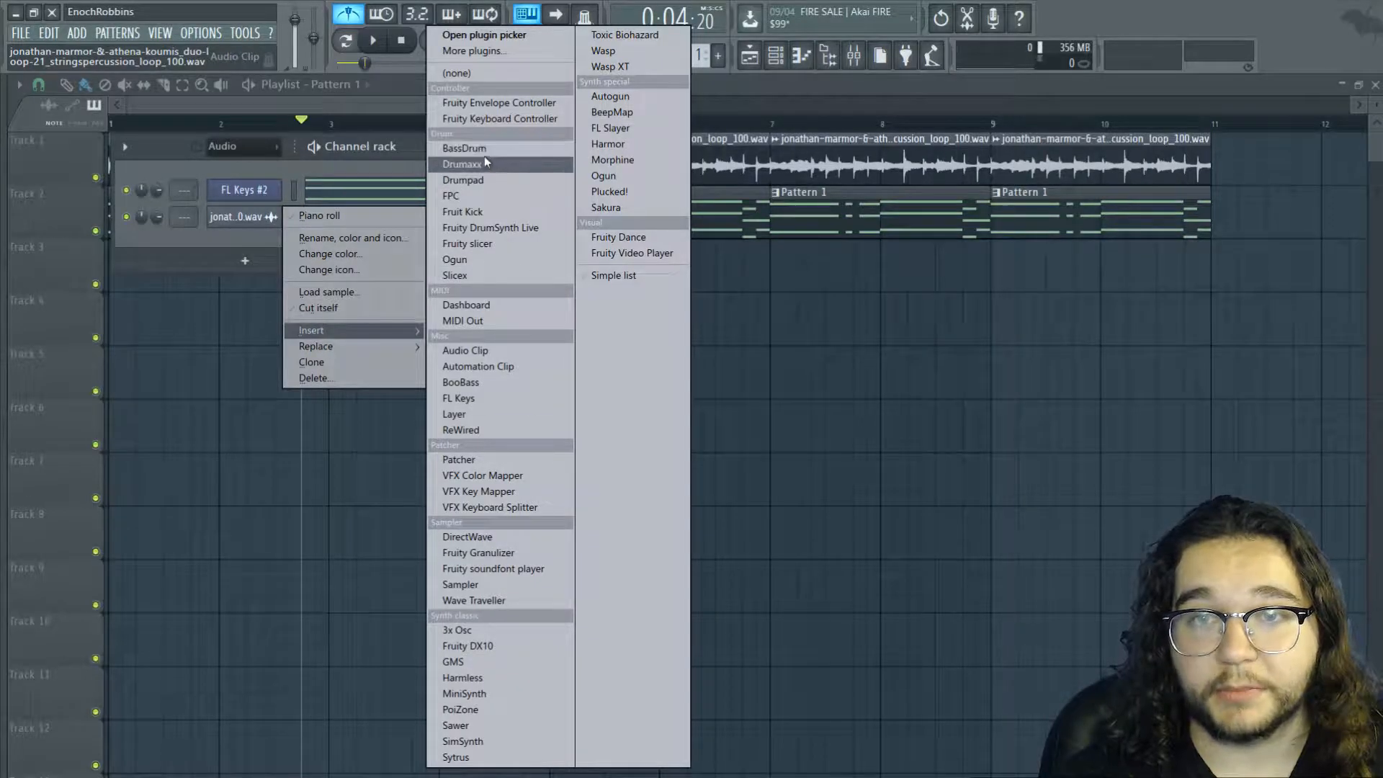
{"action": "left_click", "coordinate": [449, 196]}
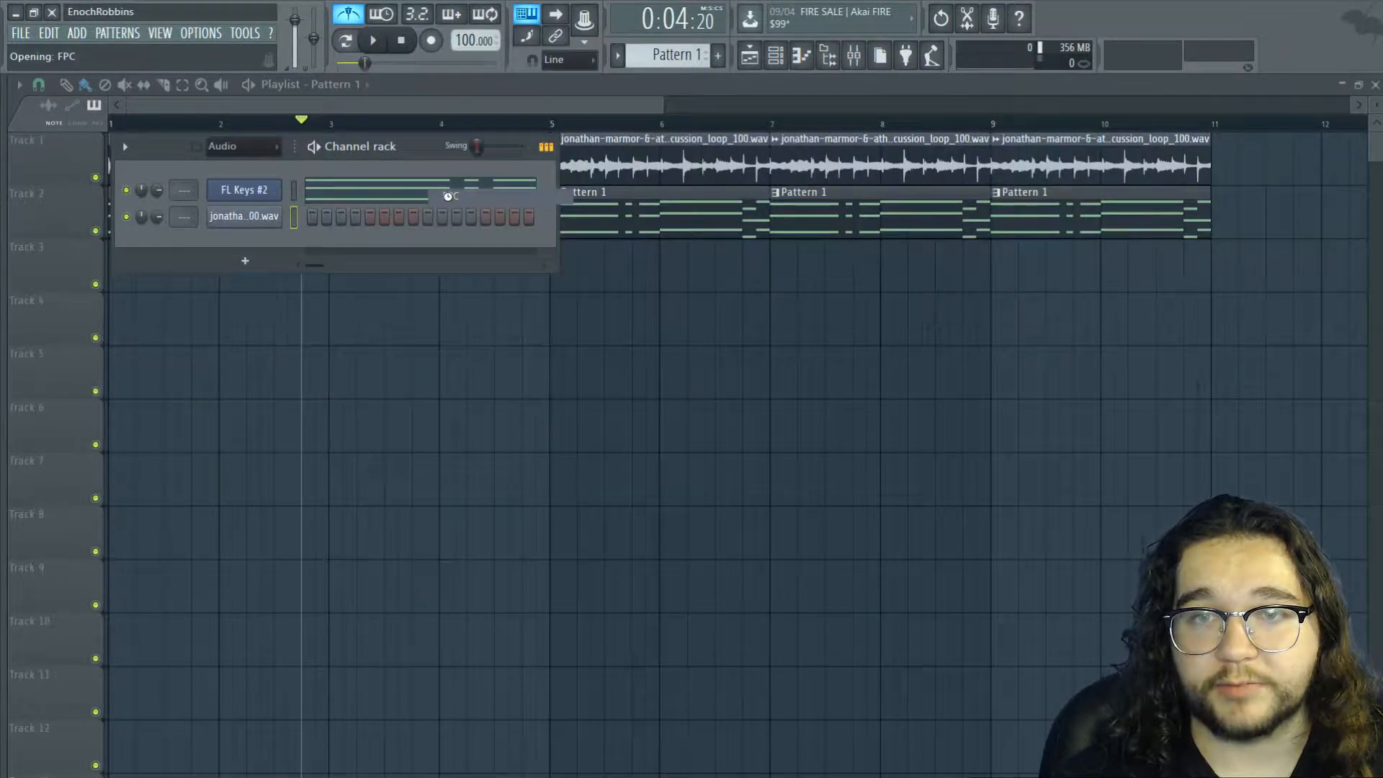
Switch to Pattern 2 and open the FPC channel's piano roll
{"action": "left_click", "coordinate": [787, 62]}
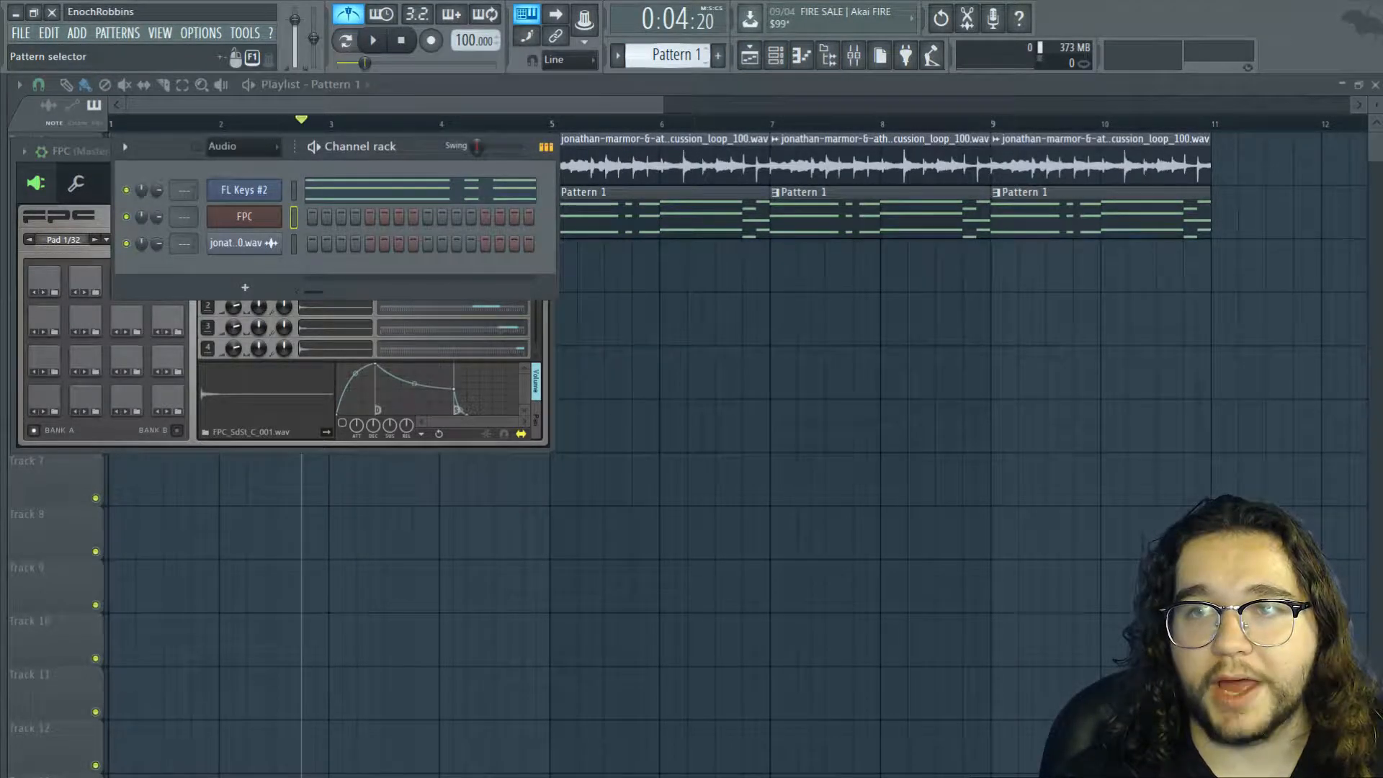
{"action": "scroll", "coordinate": [670, 56], "scroll_direction": "up", "scroll_amount": 3}
{"action": "key", "text": "ctrl"}
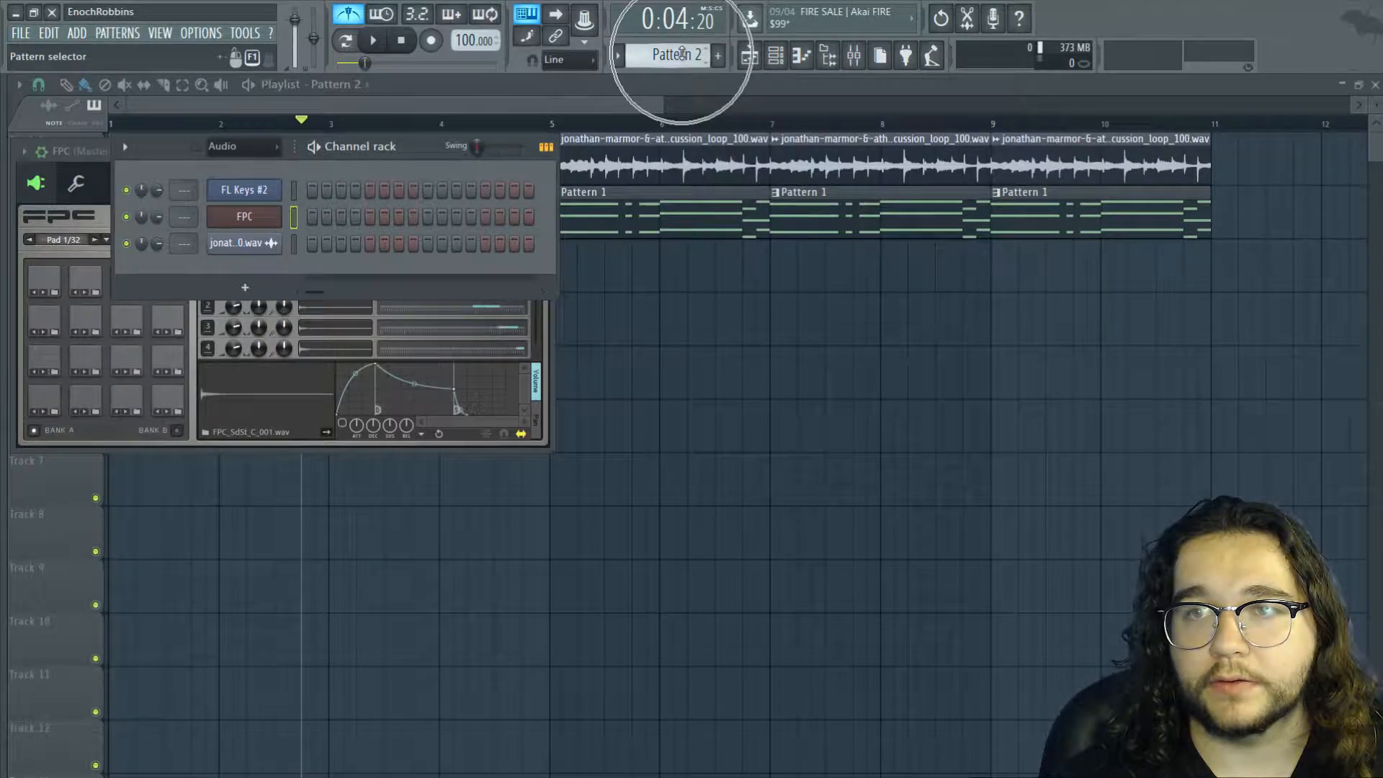
{"action": "left_click", "coordinate": [776, 62]}
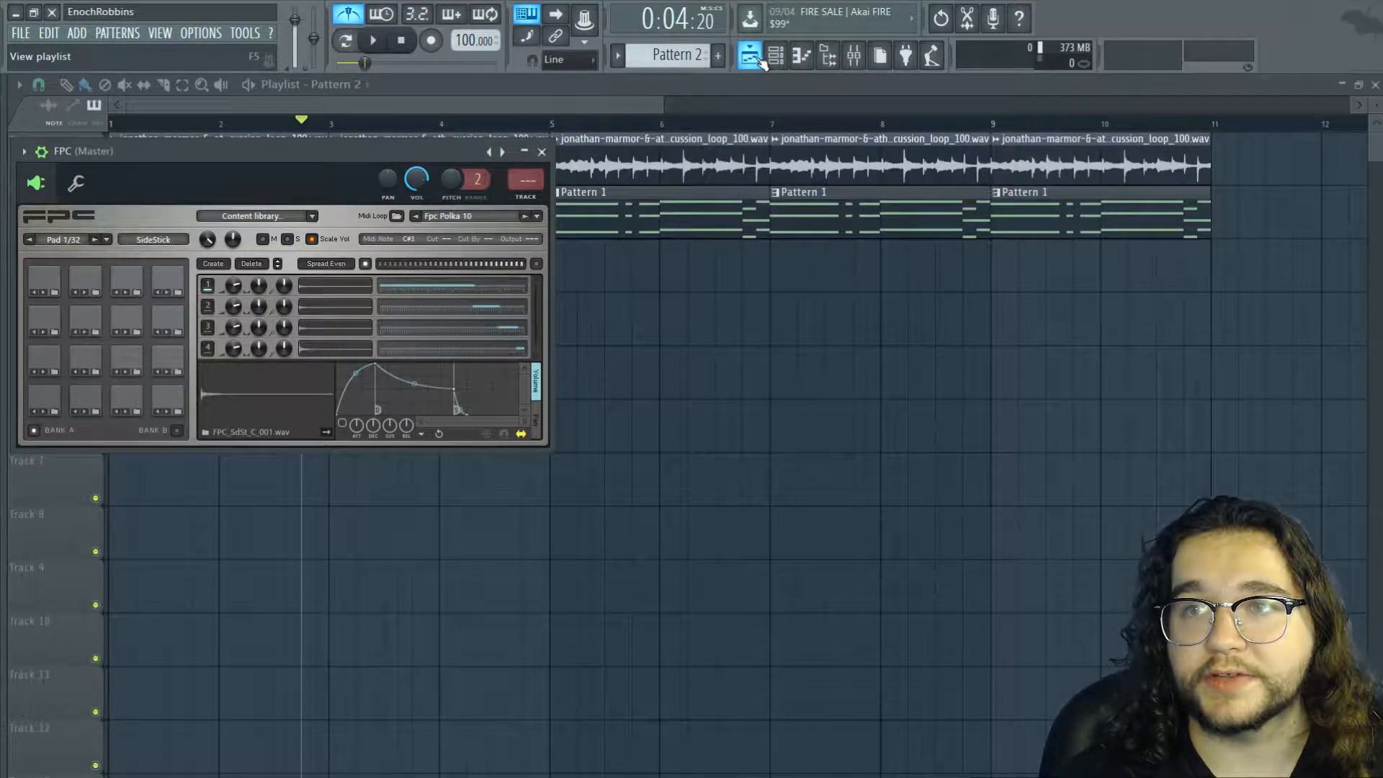
{"action": "left_click", "coordinate": [800, 62]}
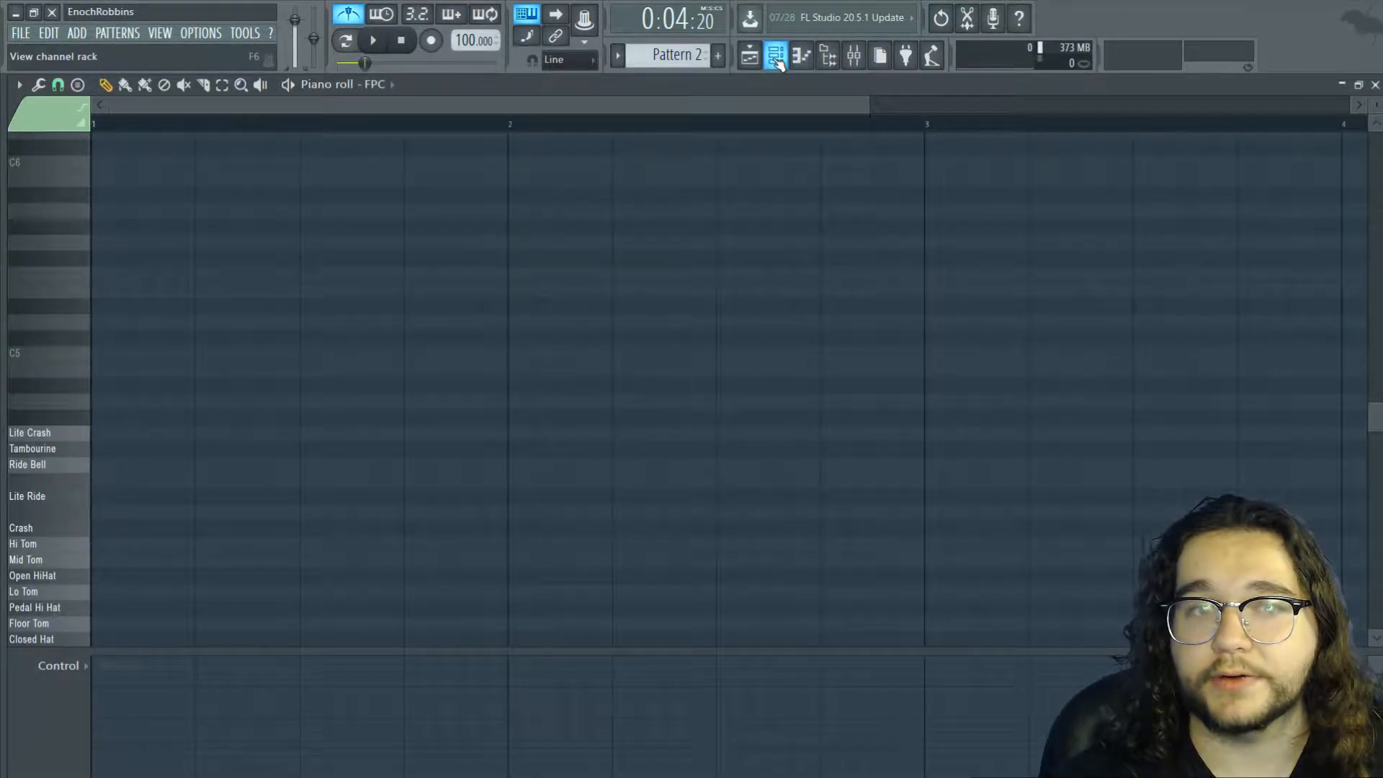
Add two-step Kick Drum notes on steps 1 and 4 of bar 1 and play them
{"action": "scroll", "coordinate": [383, 271], "scroll_direction": "down", "scroll_amount": 5}
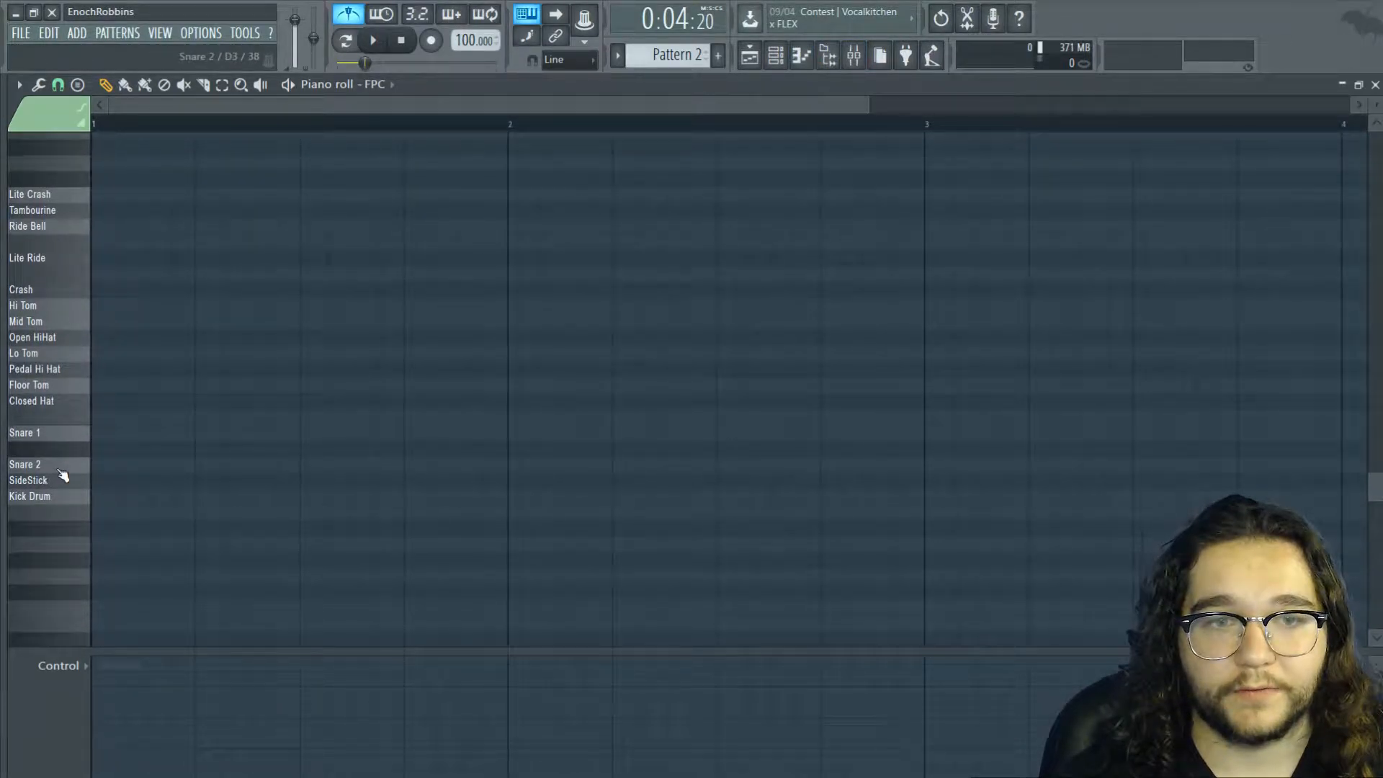
{"action": "left_click", "coordinate": [101, 497]}
{"action": "left_click", "coordinate": [173, 496]}
{"action": "left_click_drag", "start_coordinate": [172, 496], "coordinate": [200, 497]}
{"action": "key", "text": "space"}
{"action": "key", "text": "space"}
Place a Pattern 2 clip at bar 1 of Track 3 in the playlist and reopen its notes
{"action": "left_click", "coordinate": [754, 60]}
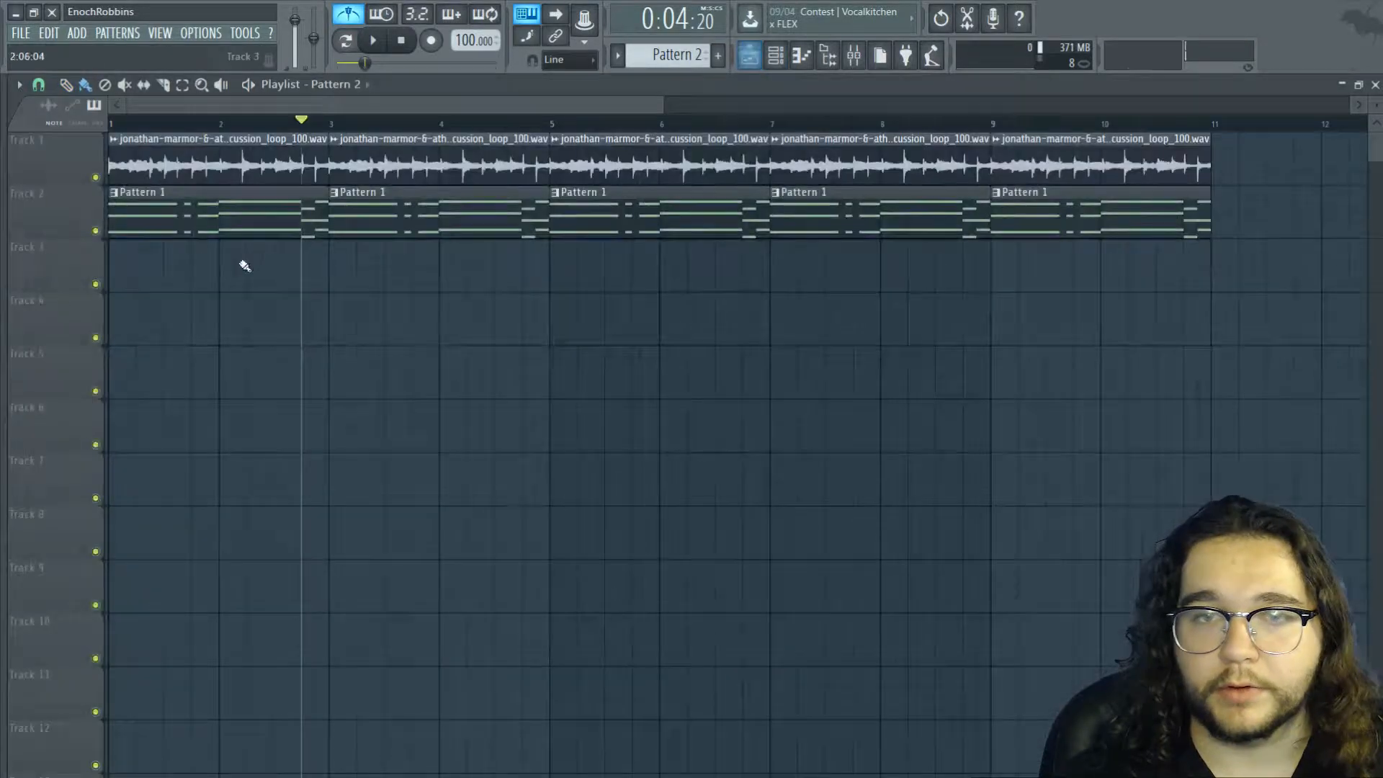
{"action": "left_click", "coordinate": [162, 273]}
{"action": "left_click_drag", "start_coordinate": [162, 273], "coordinate": [131, 265]}
{"action": "double_click", "coordinate": [157, 269]}
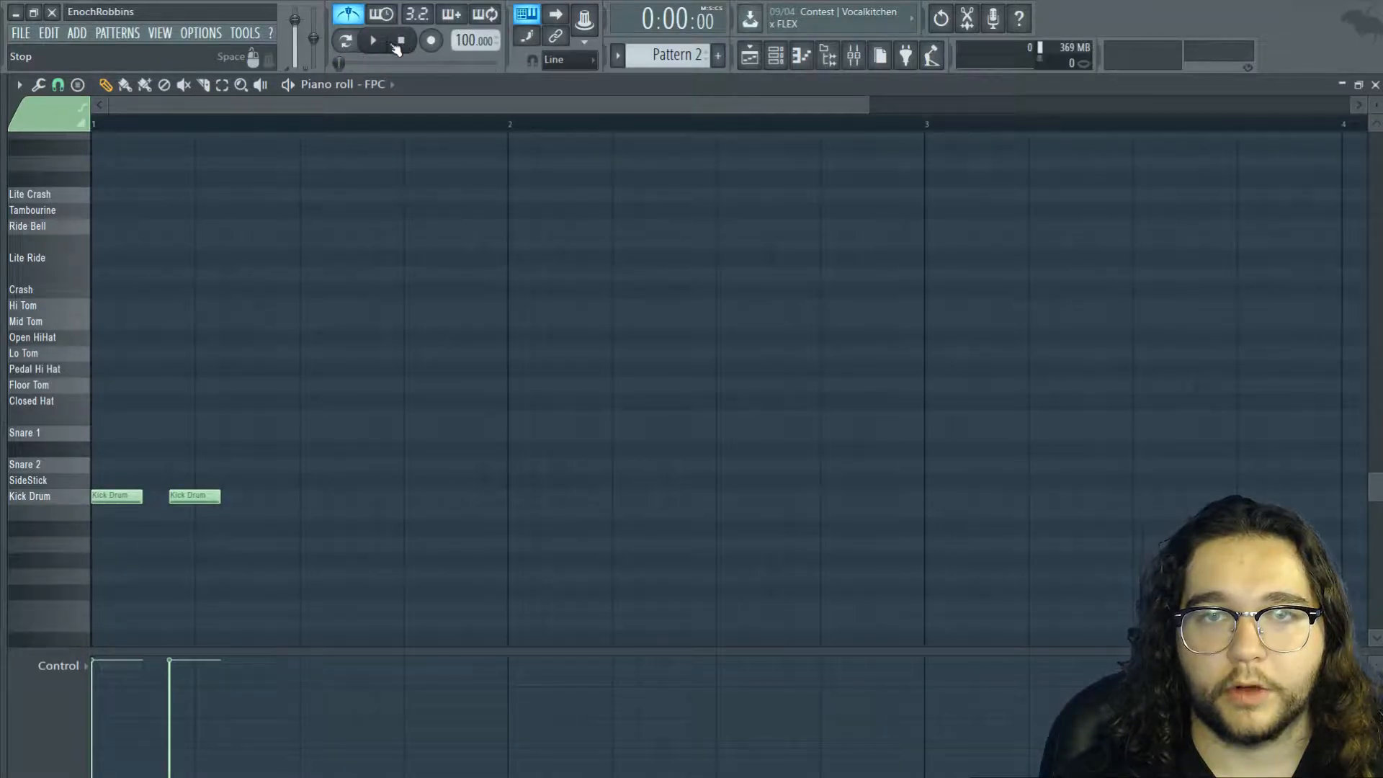
Add two more Kick Drum notes on steps 11 and 13 of bar 1 and play the beat
{"action": "left_click", "coordinate": [316, 497]}
{"action": "left_click_drag", "start_coordinate": [316, 497], "coordinate": [418, 495]}
{"action": "left_click", "coordinate": [444, 496]}
{"action": "key", "text": "space"}
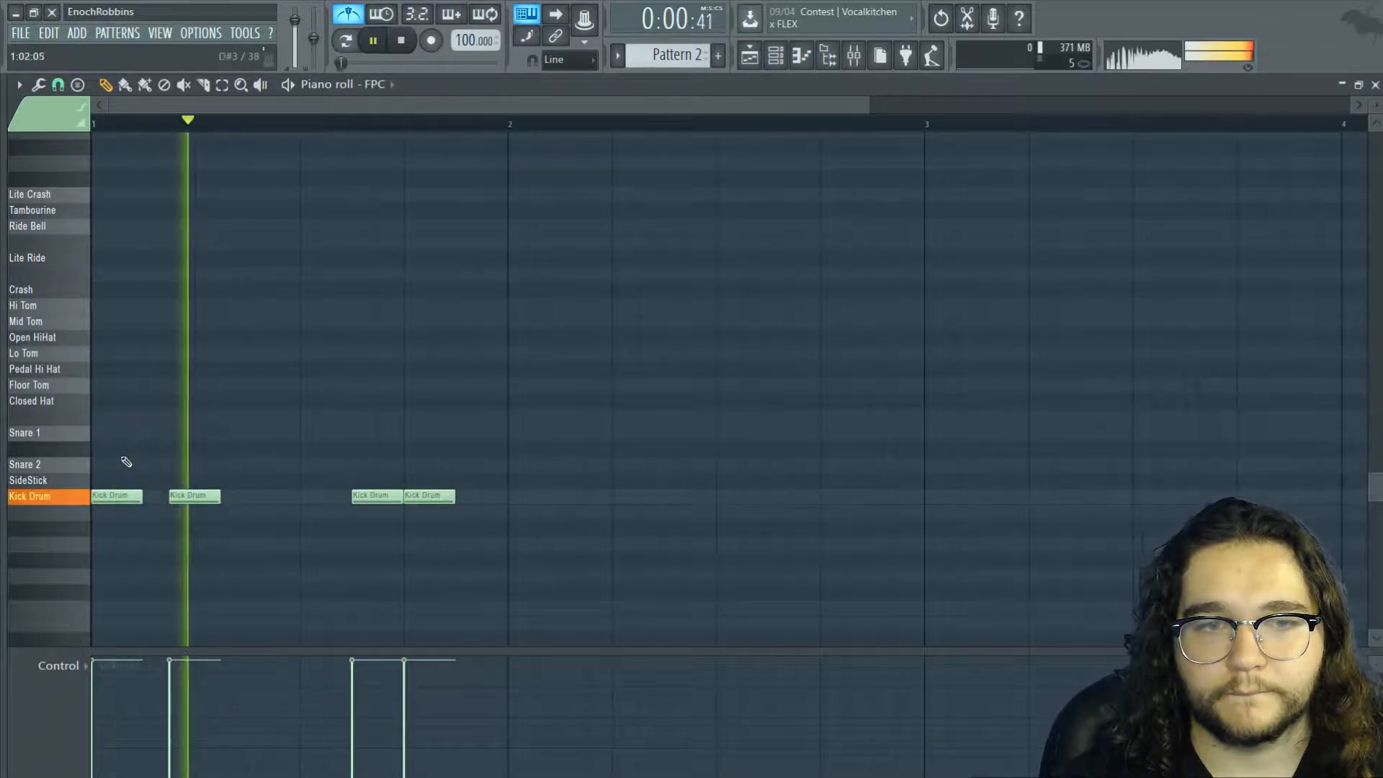
Add two-step Pedal Hi Hat notes on steps 3, 7, 11 and 15 of bar 1, playing the beat between additions
{"action": "left_click_drag", "start_coordinate": [130, 414], "coordinate": [173, 371]}
{"action": "key", "text": "space"}
{"action": "key", "text": "space"}
{"action": "key", "text": "space"}
{"action": "left_click_drag", "start_coordinate": [347, 374], "coordinate": [382, 373]}
{"action": "left_click", "coordinate": [477, 374]}
{"action": "key", "text": "space"}
Add two-step SideStick notes on steps 1, 3 and 7 of bar 1, checking the rhythm by playback
{"action": "left_click", "coordinate": [107, 481]}
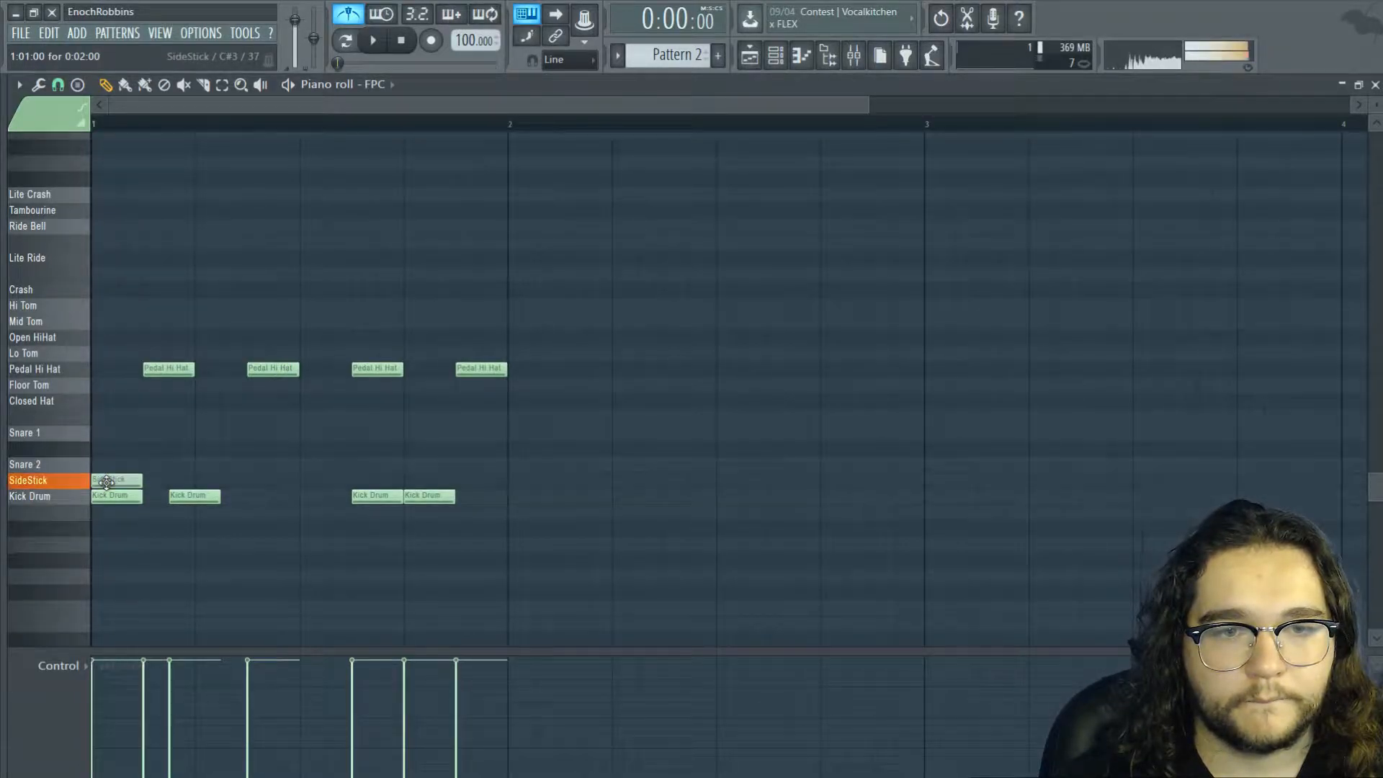
{"action": "left_click", "coordinate": [158, 481]}
{"action": "key", "text": "space"}
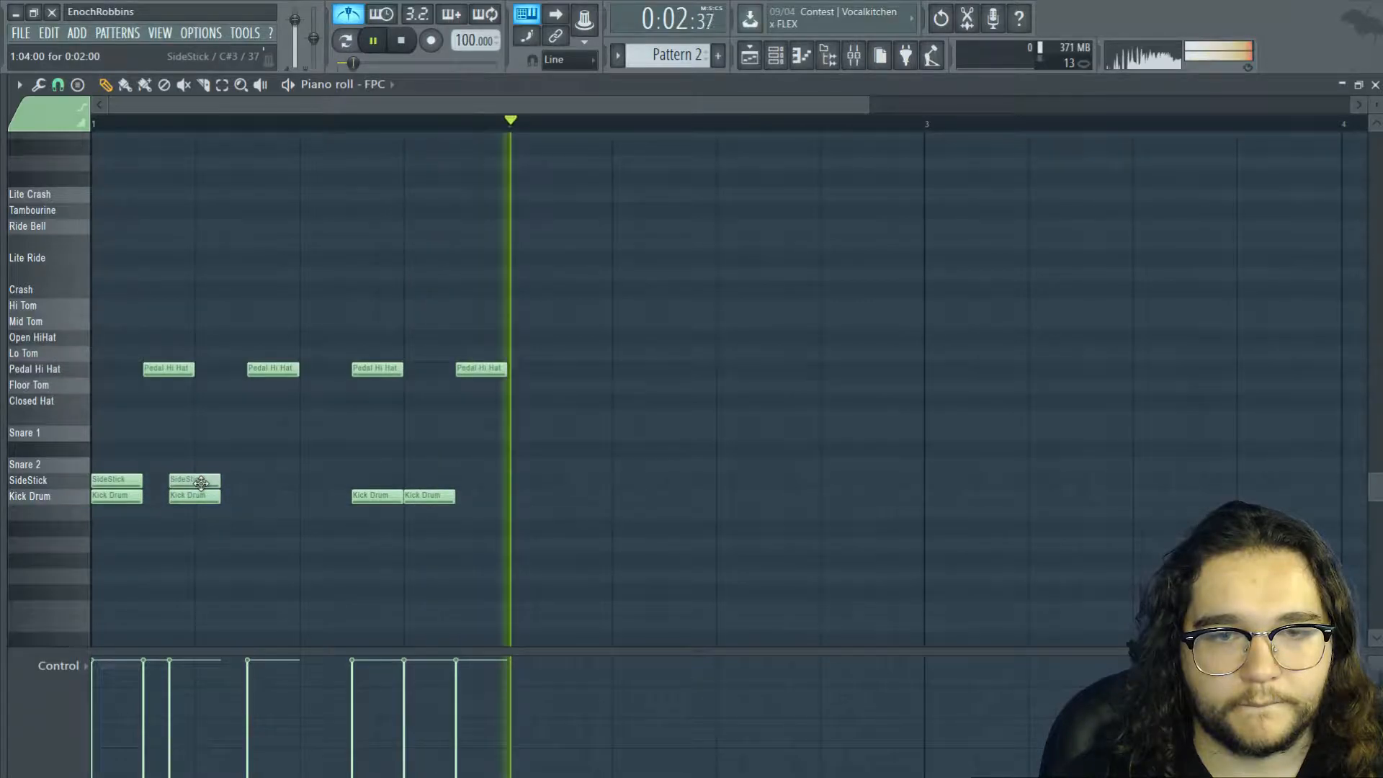
{"action": "key", "text": "space"}
{"action": "left_click", "coordinate": [256, 480]}
{"action": "key", "text": "space"}
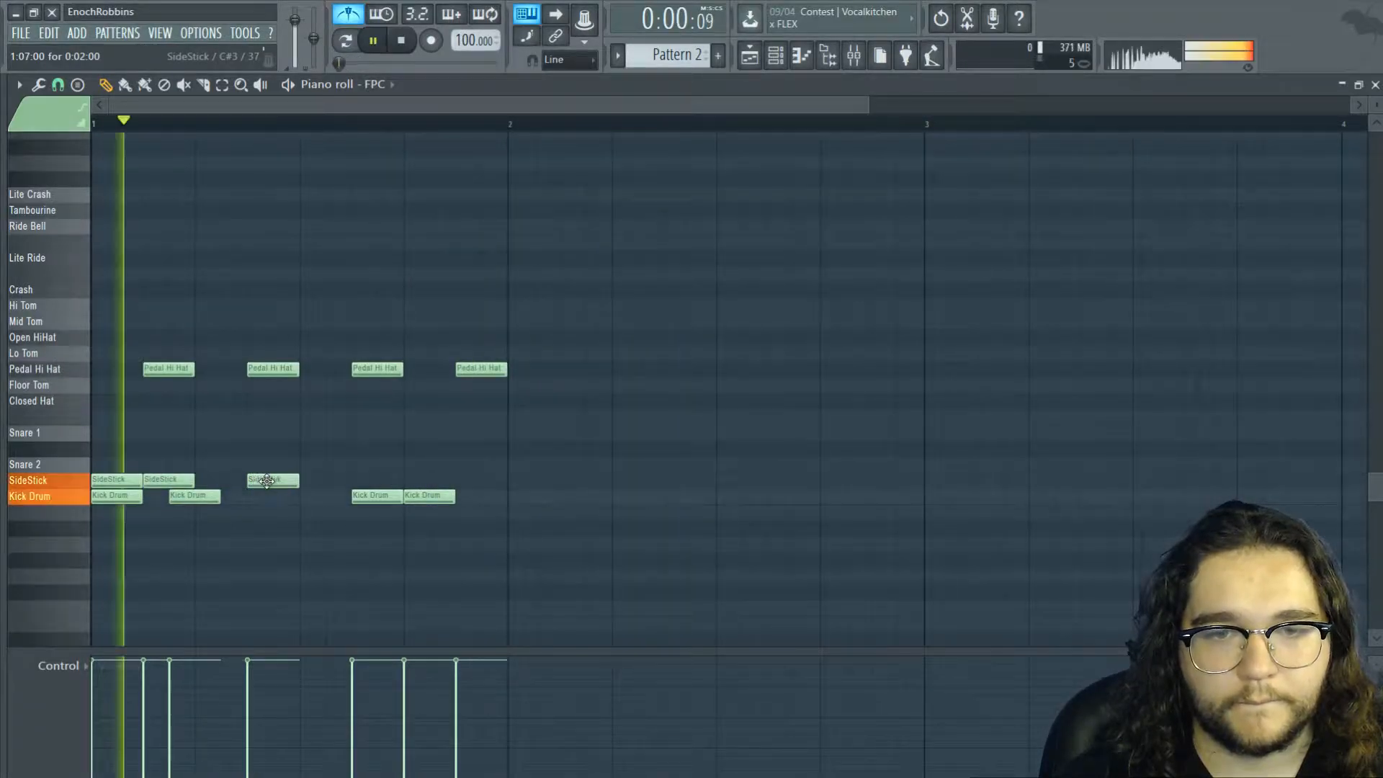
{"action": "key", "text": "space"}
Add SideStick notes on steps 9, 11 and 14, extend the last one to the end of bar 1, and play
{"action": "left_click", "coordinate": [322, 480]}
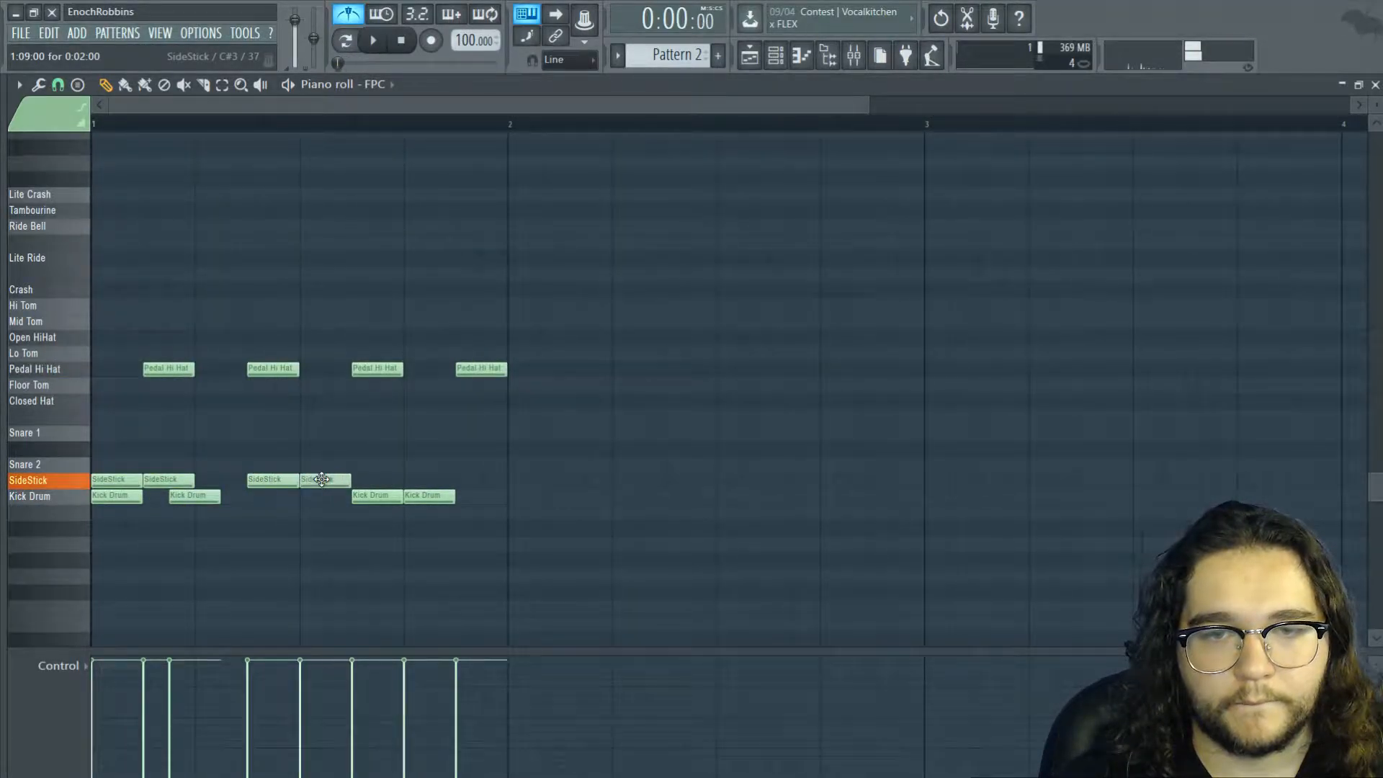
{"action": "left_click", "coordinate": [397, 481]}
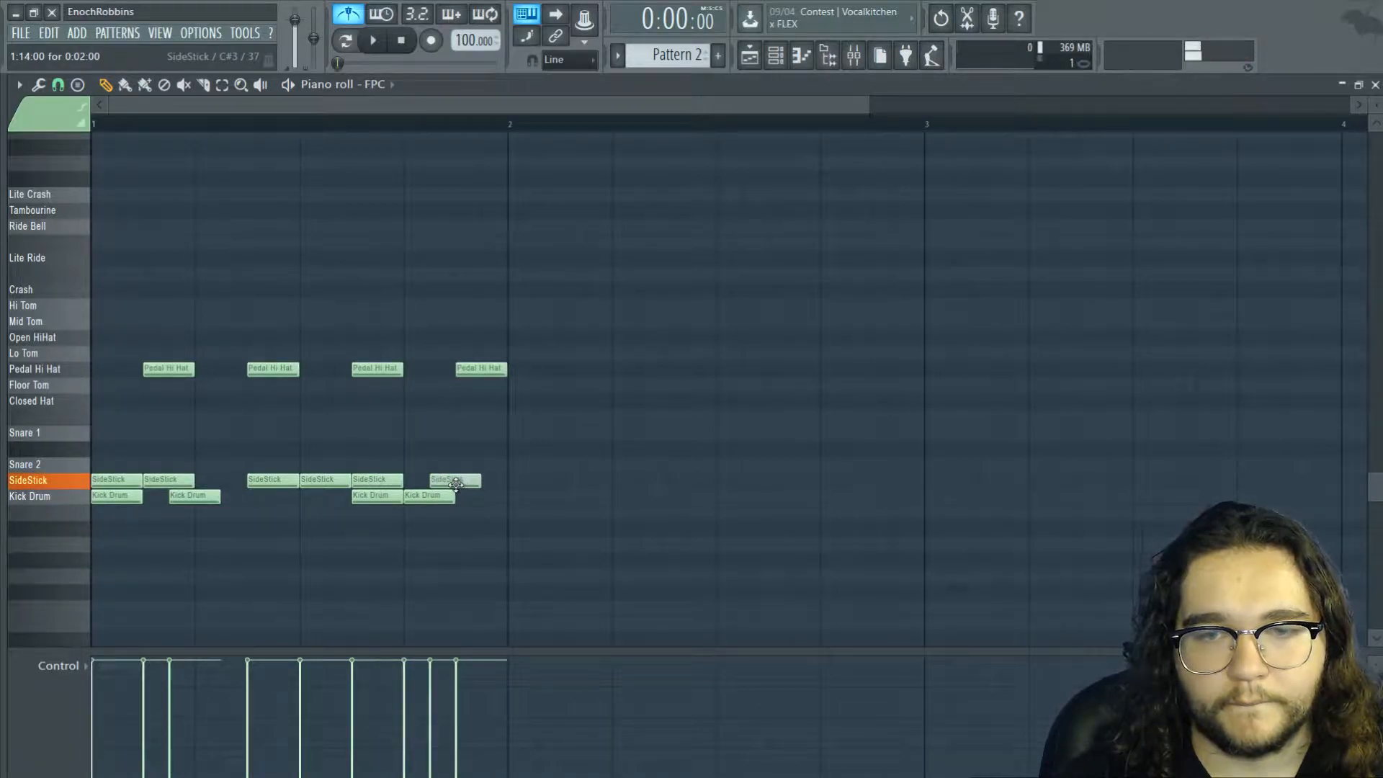
{"action": "left_click_drag", "start_coordinate": [476, 480], "coordinate": [507, 481]}
{"action": "key", "text": "space"}
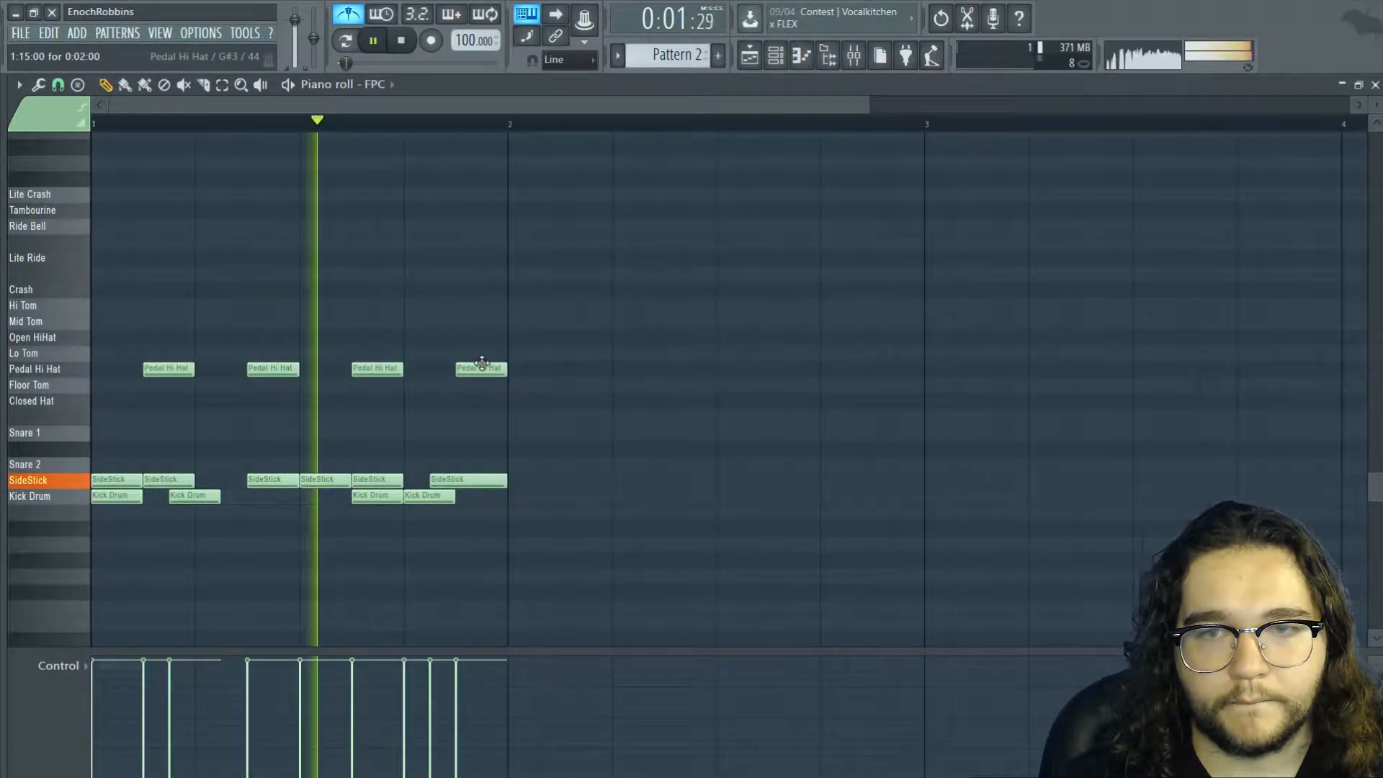
Replace the last Pedal Hi Hat note with a three-step Open HiHat on step 14 and play the bar
{"action": "right_click", "coordinate": [483, 369]}
{"action": "key", "text": "space"}
{"action": "left_click", "coordinate": [449, 343]}
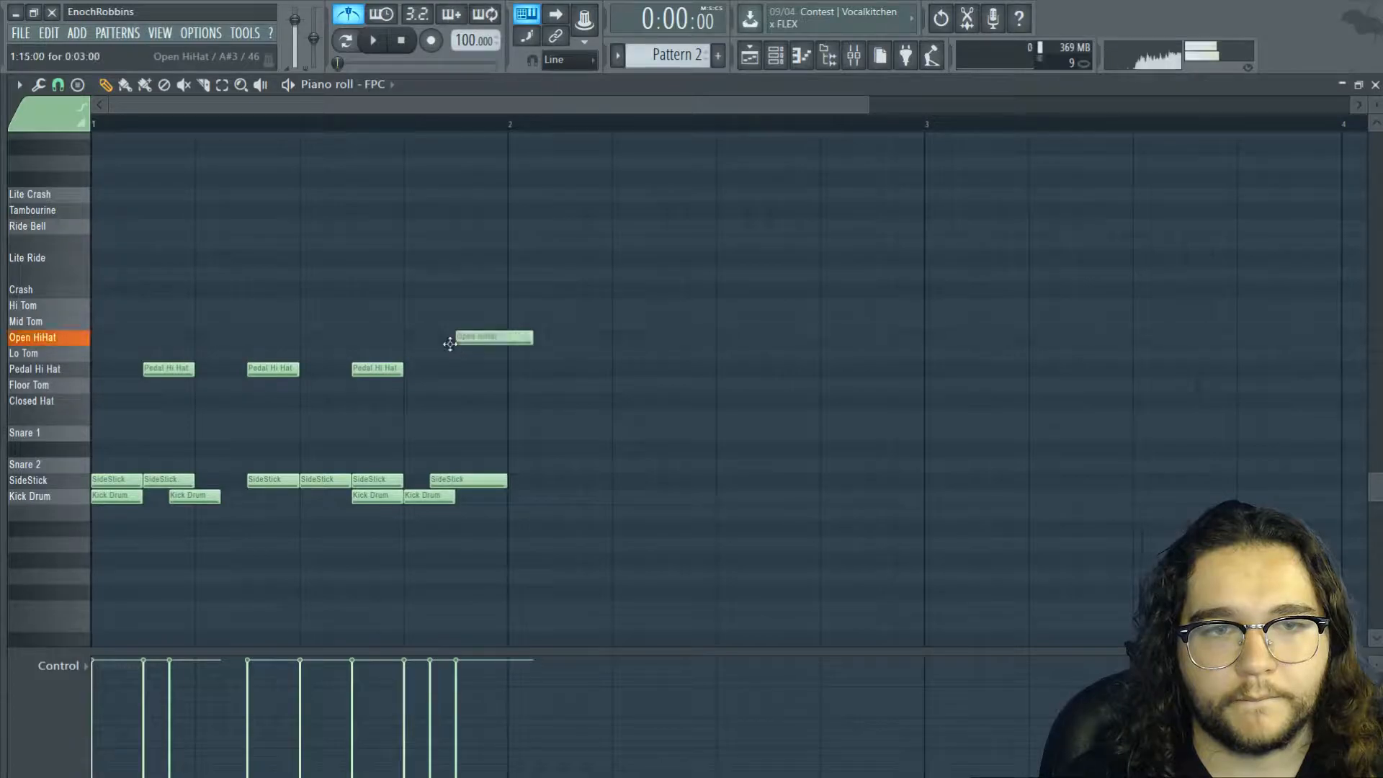
{"action": "left_click_drag", "start_coordinate": [436, 344], "coordinate": [424, 341]}
{"action": "key", "text": "space"}
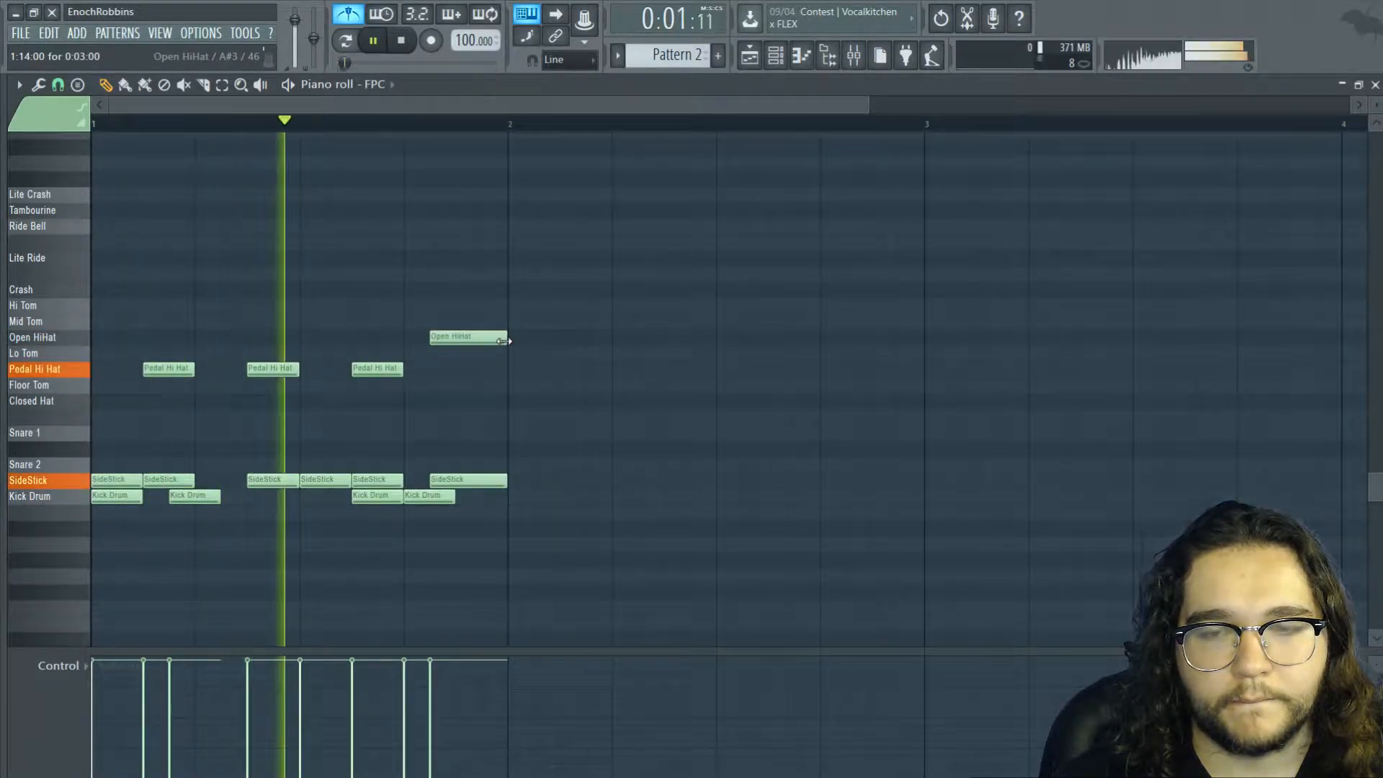
{"action": "key", "text": "space"}
Duplicate the bar 1 drum notes into bar 2 and copy the Kick Drum rhythm of both bars onto Floor Tom
{"action": "left_click_drag", "start_coordinate": [516, 284], "coordinate": [519, 500]}
{"action": "left_click", "coordinate": [464, 450]}
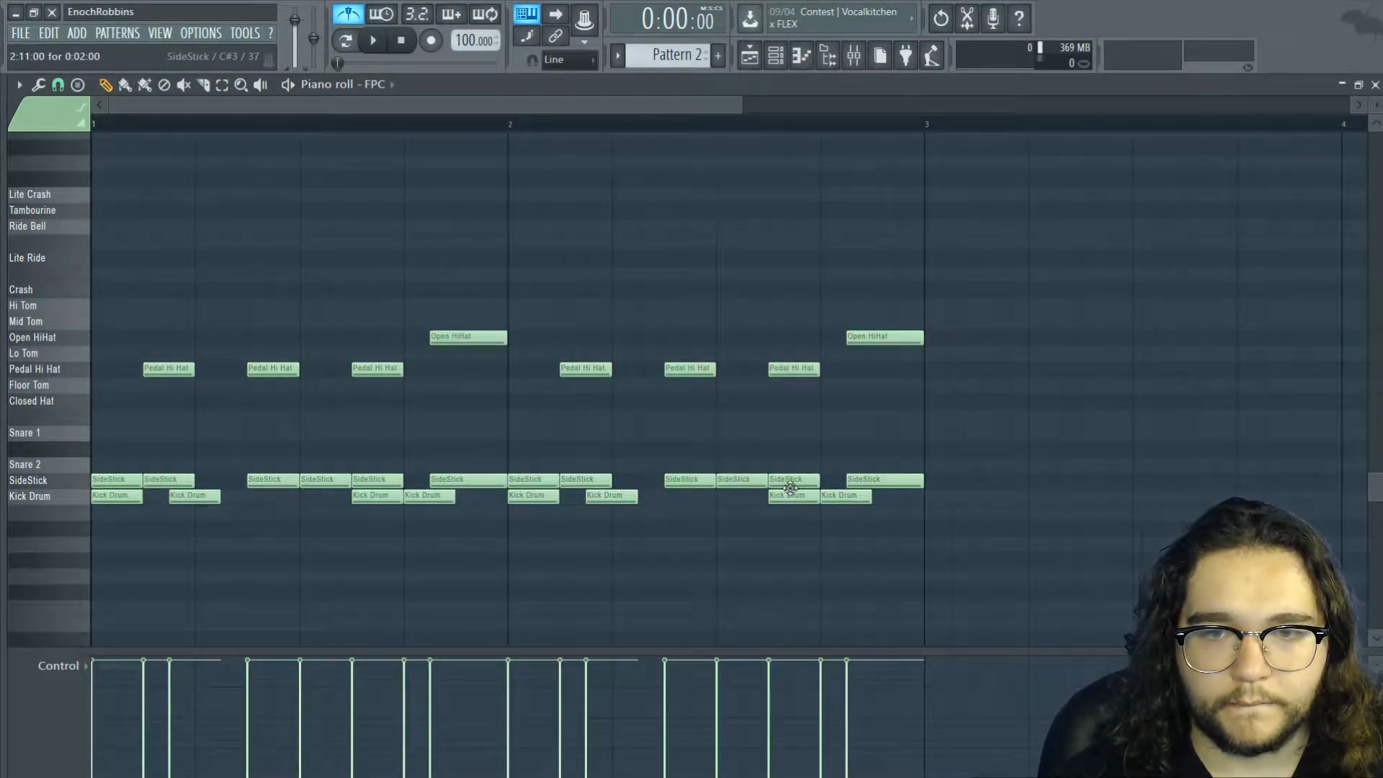
{"action": "left_click_drag", "start_coordinate": [927, 515], "coordinate": [90, 497]}
{"action": "left_click_drag", "start_coordinate": [116, 389], "coordinate": [76, 389]}
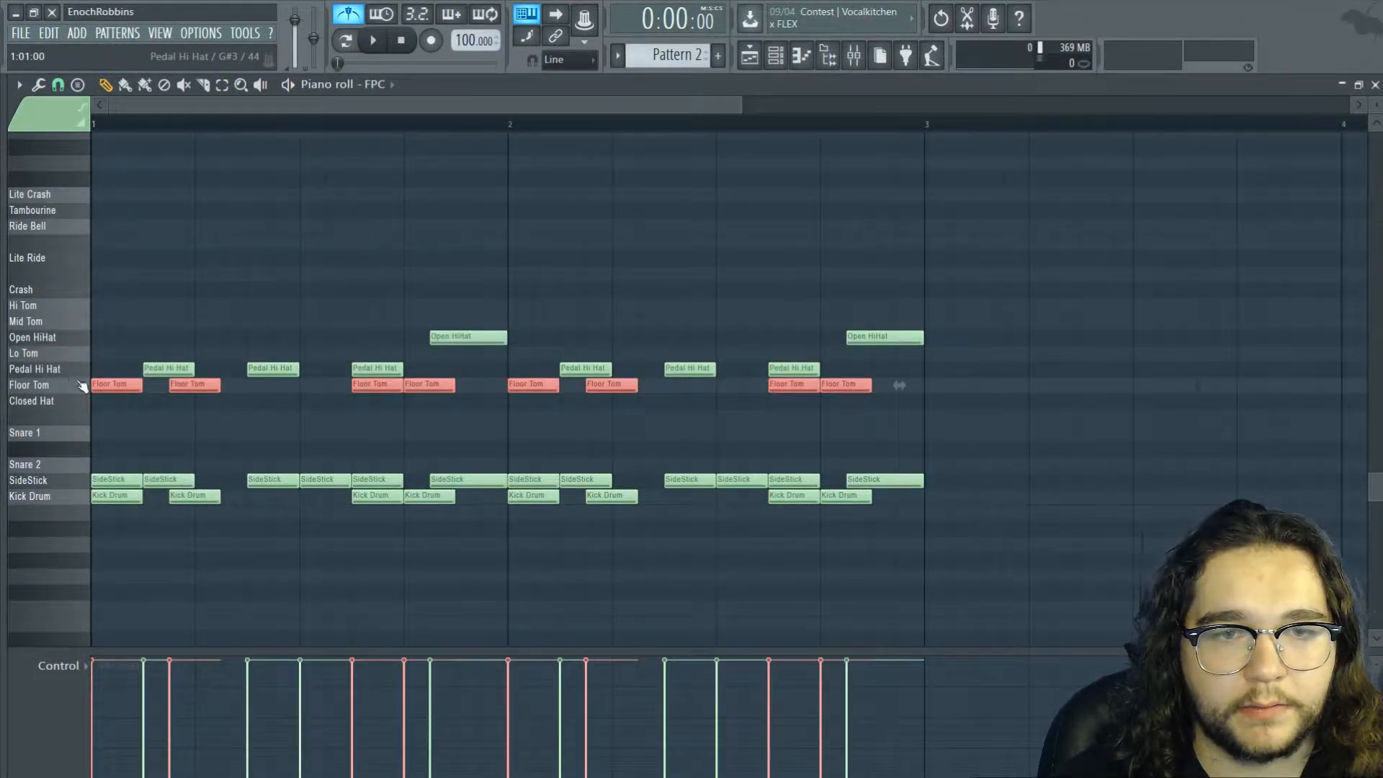
Play the two-bar drum pattern, turn off the metronome, and play it again
{"action": "key", "text": "space"}
{"action": "left_click", "coordinate": [203, 241]}
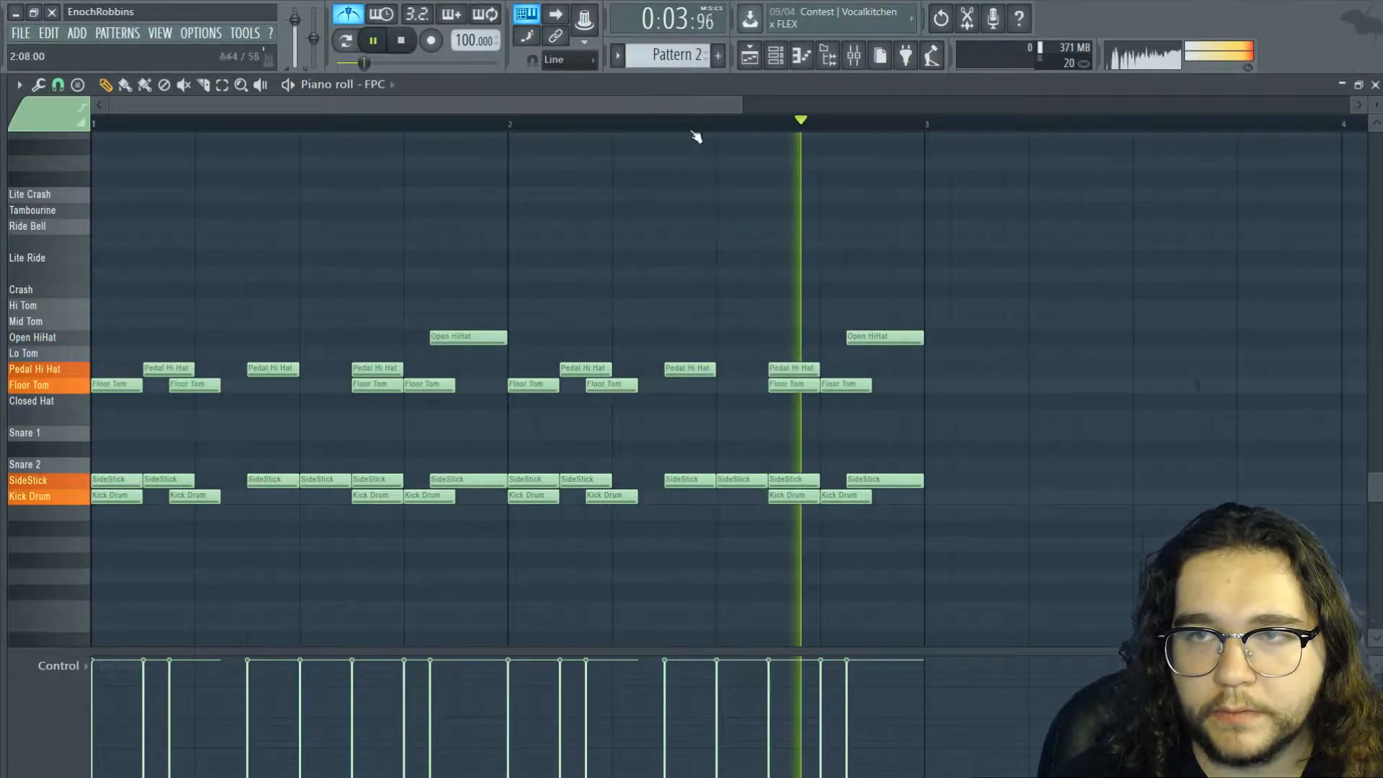
{"action": "left_click", "coordinate": [373, 39]}
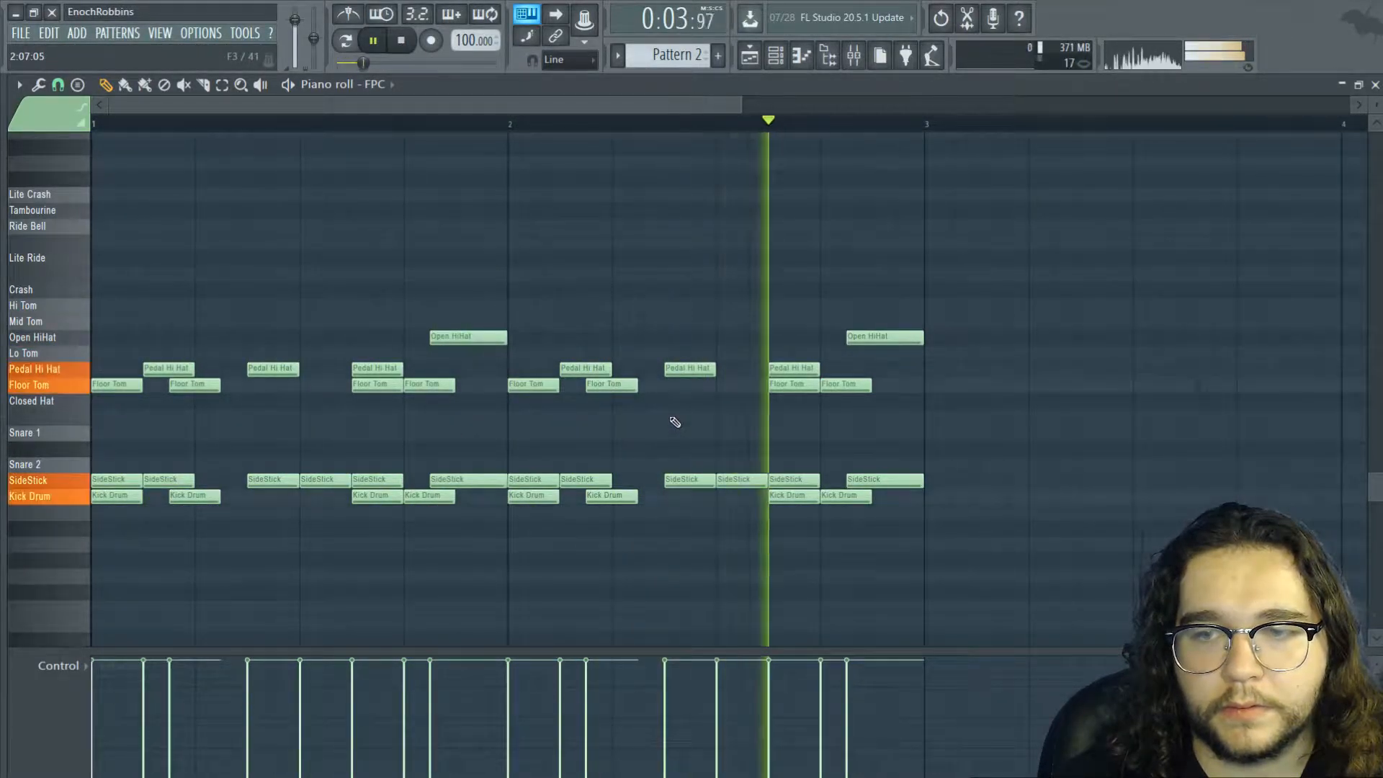
{"action": "key", "text": "space"}
Place a second Pattern 2 clip at bar 3 of Track 3 in the playlist and open the channel rack
{"action": "left_click", "coordinate": [750, 54]}
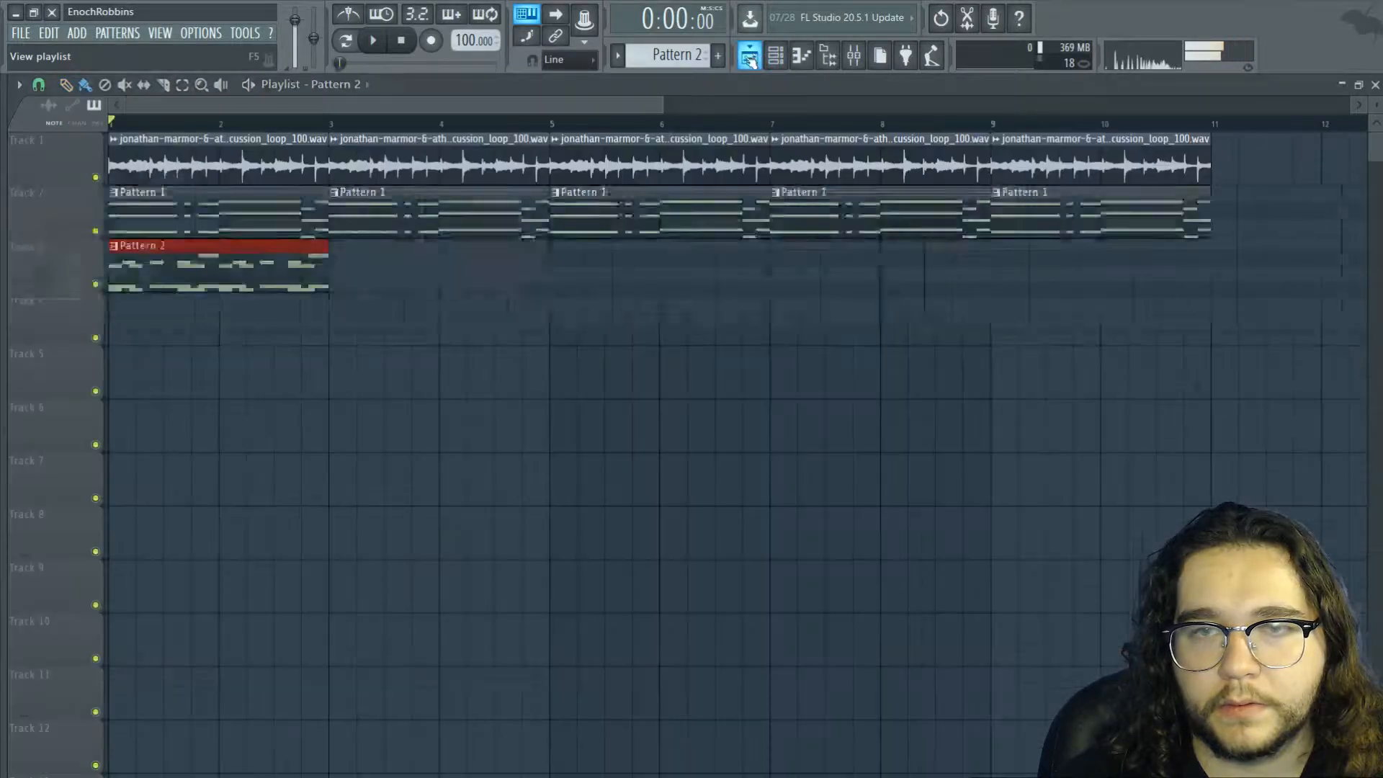
{"action": "left_click", "coordinate": [349, 273]}
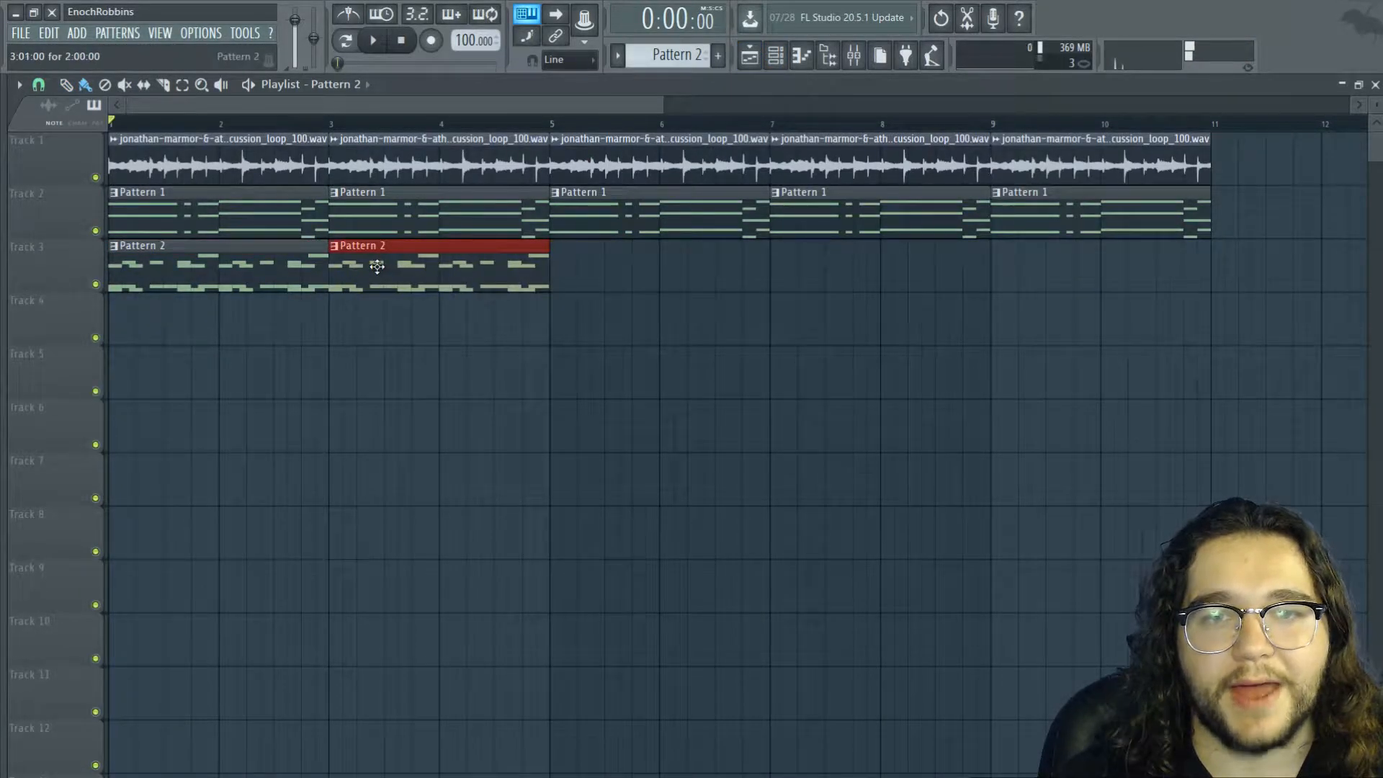
{"action": "left_click", "coordinate": [811, 54]}
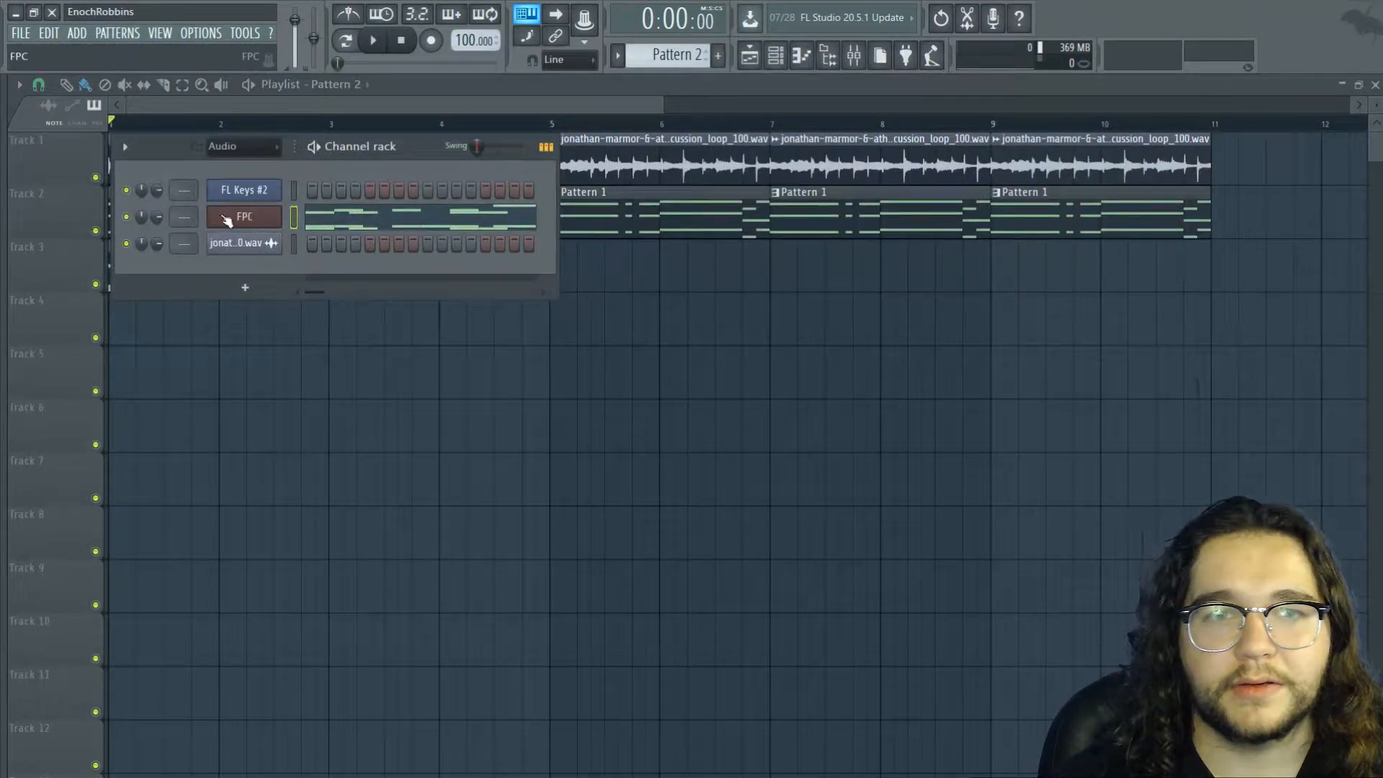
Lower the FPC channel volume to 64% and play the song
{"action": "left_click_drag", "start_coordinate": [156, 217], "coordinate": [156, 223]}
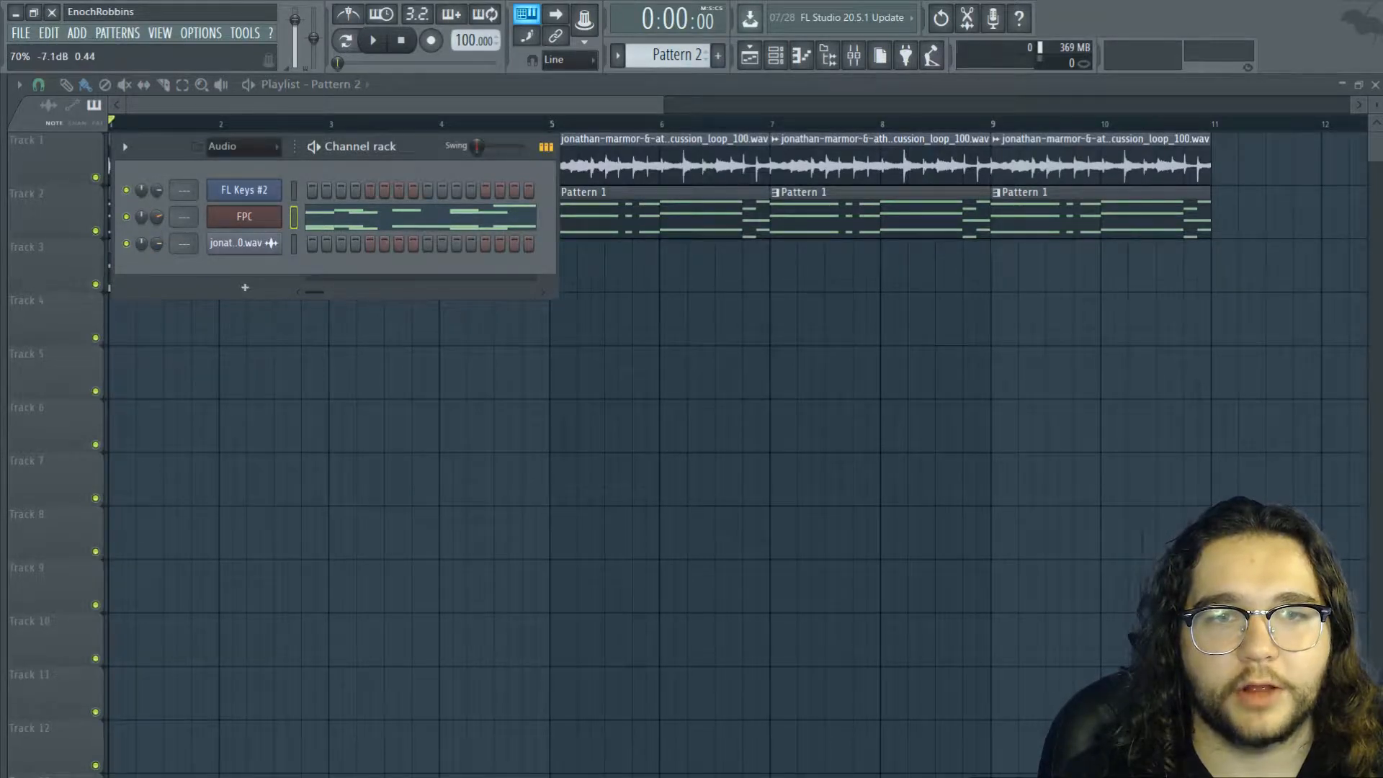
{"action": "key", "text": "space"}
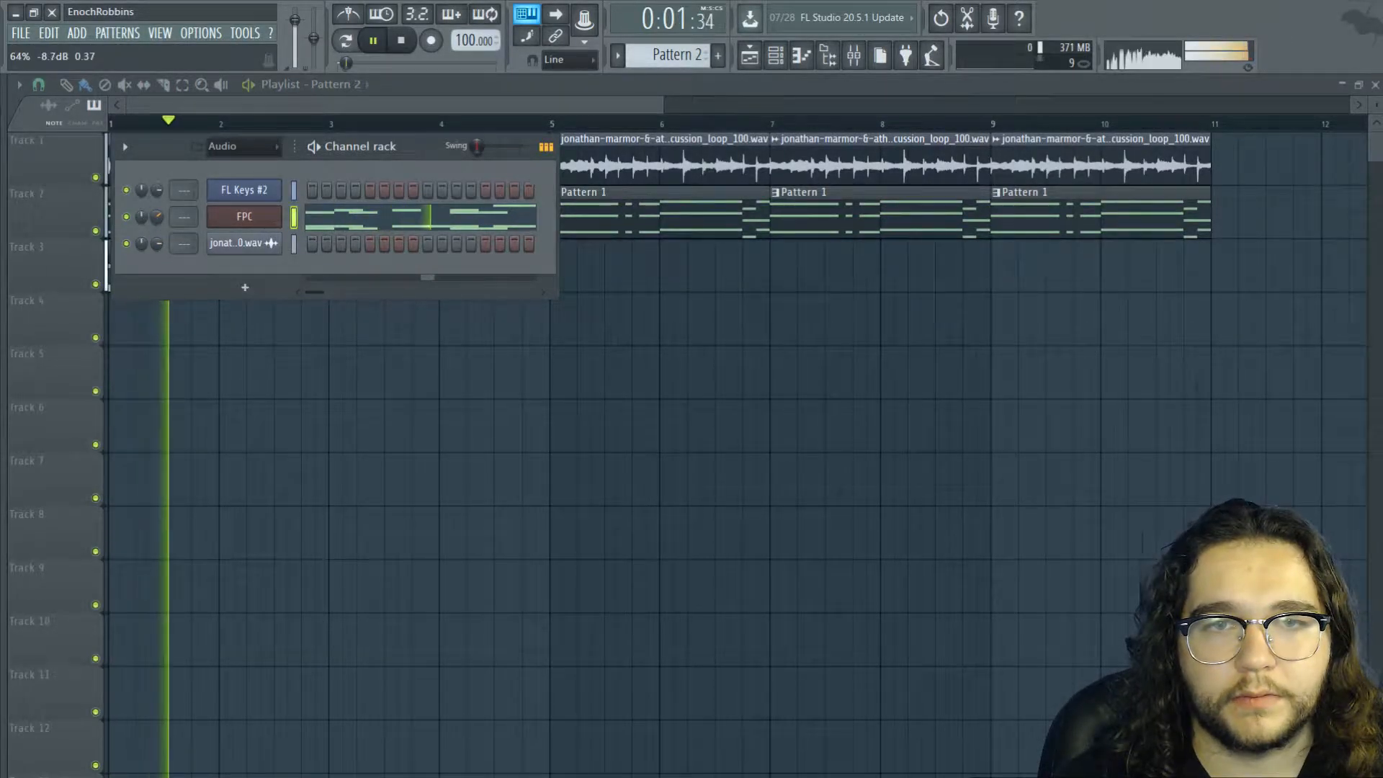
Slightly lower the velocity of all Pedal Hi Hat notes in the FPC piano roll while the song plays
{"action": "left_click", "coordinate": [392, 218]}
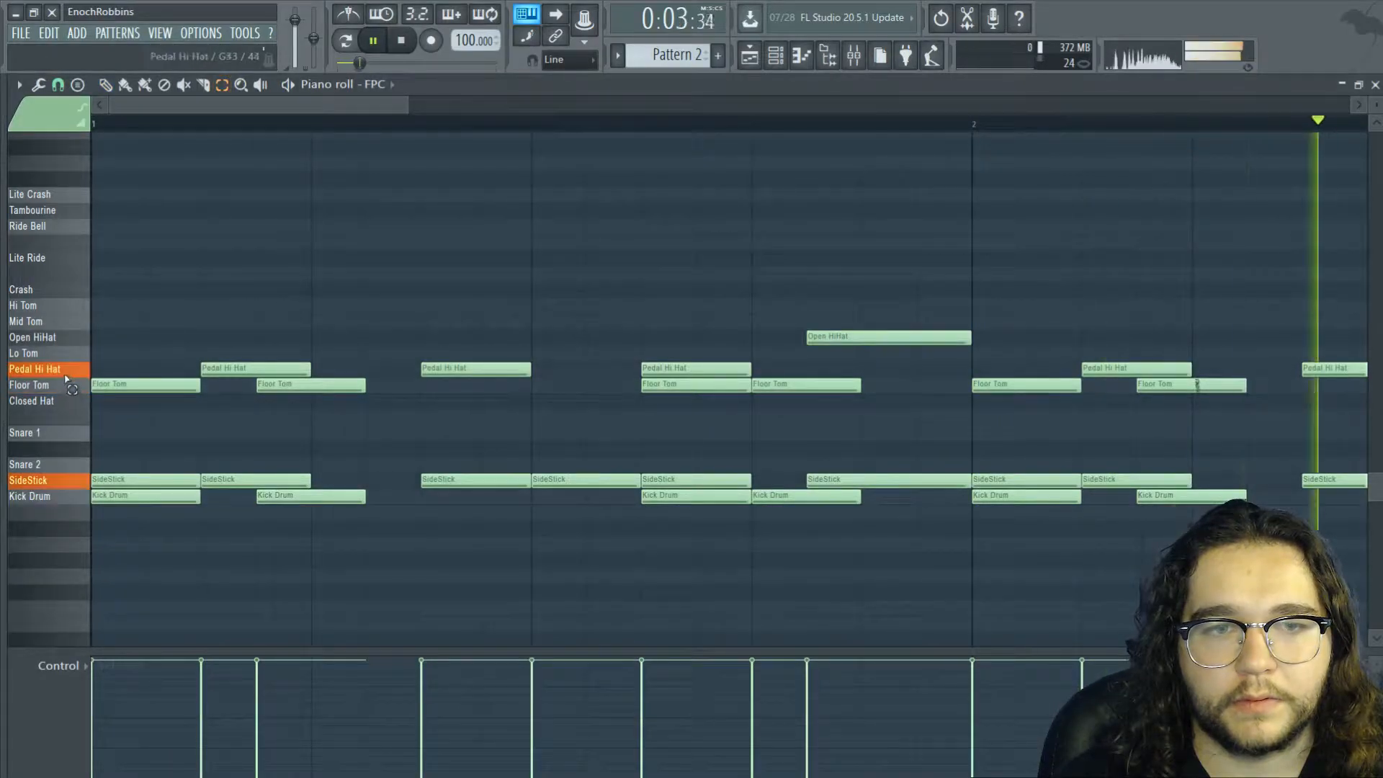
{"action": "left_click", "coordinate": [64, 369]}
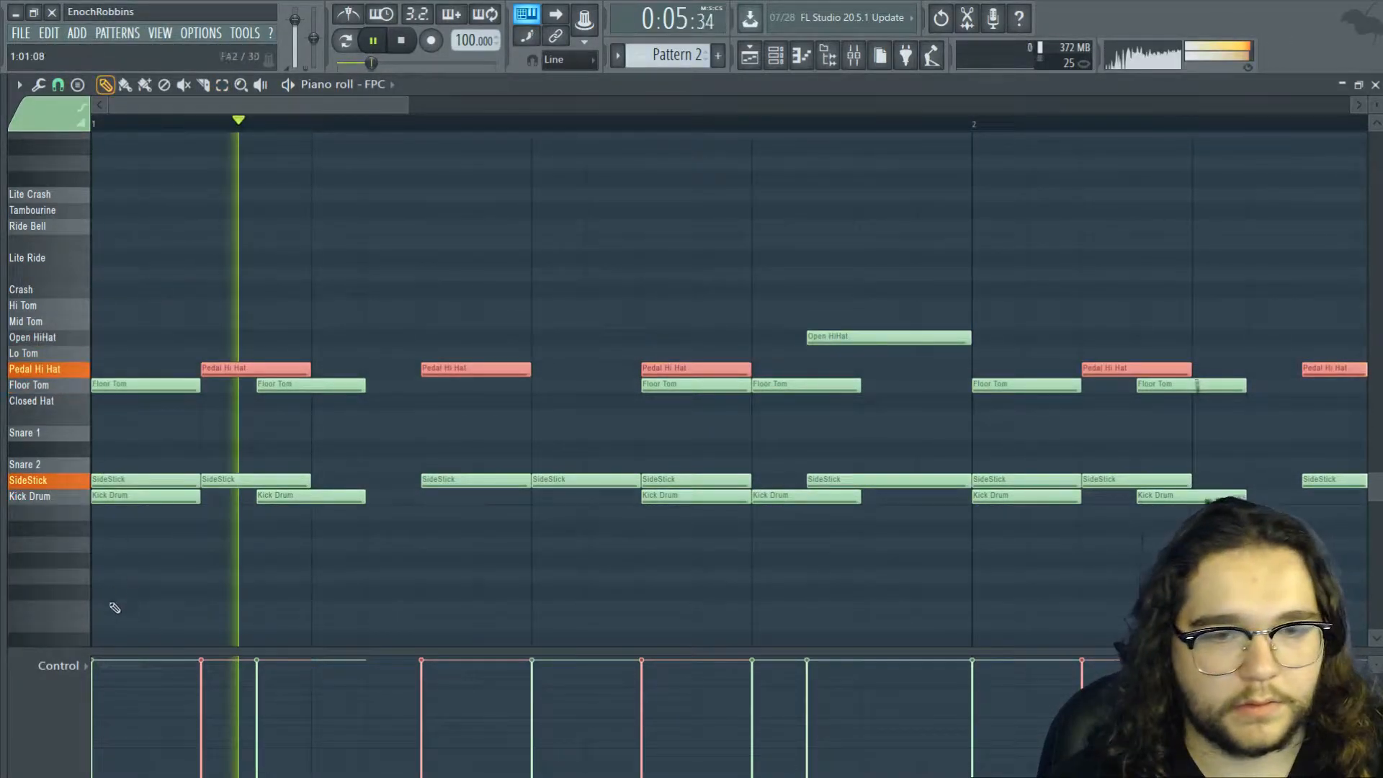
{"action": "scroll", "coordinate": [318, 433], "scroll_direction": "down", "scroll_amount": 4}
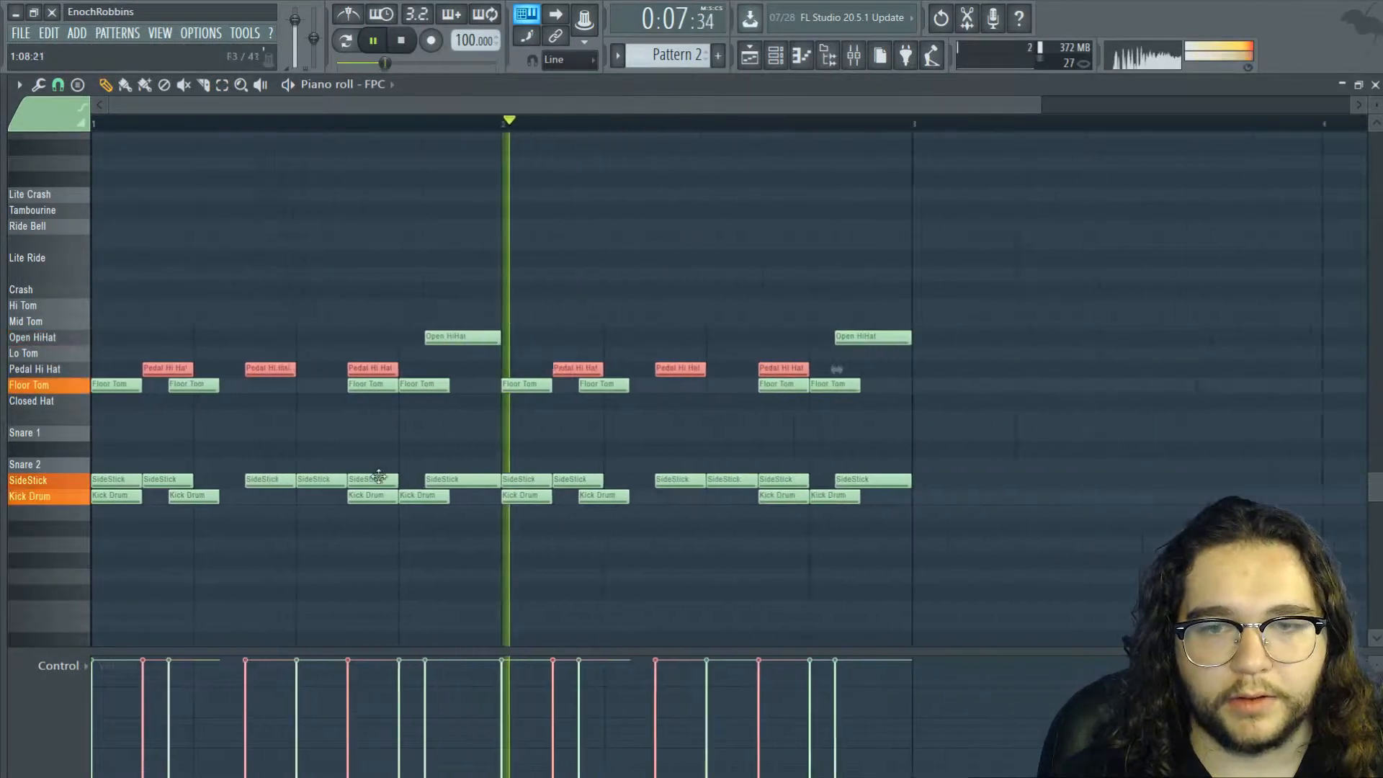
{"action": "left_click_drag", "start_coordinate": [603, 678], "coordinate": [31, 676]}
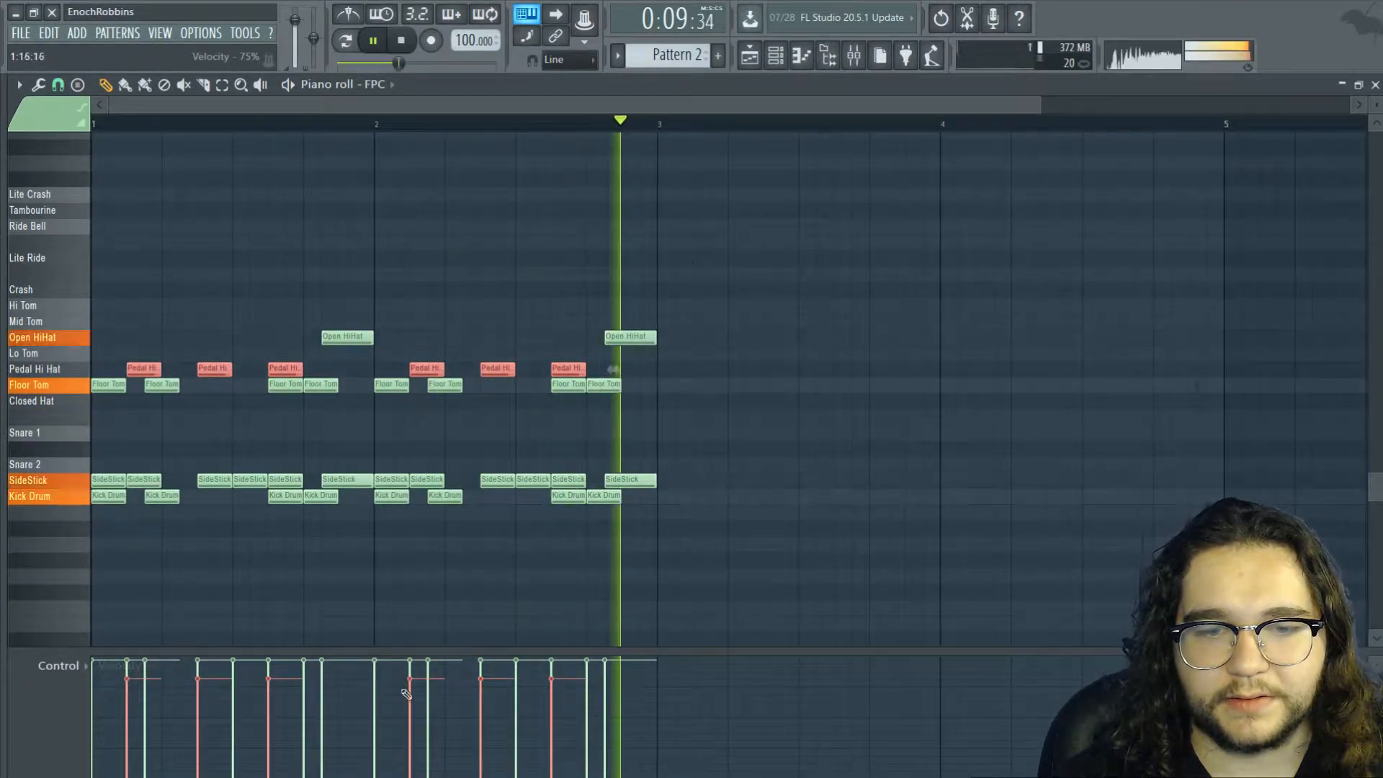
{"action": "left_click", "coordinate": [731, 407]}
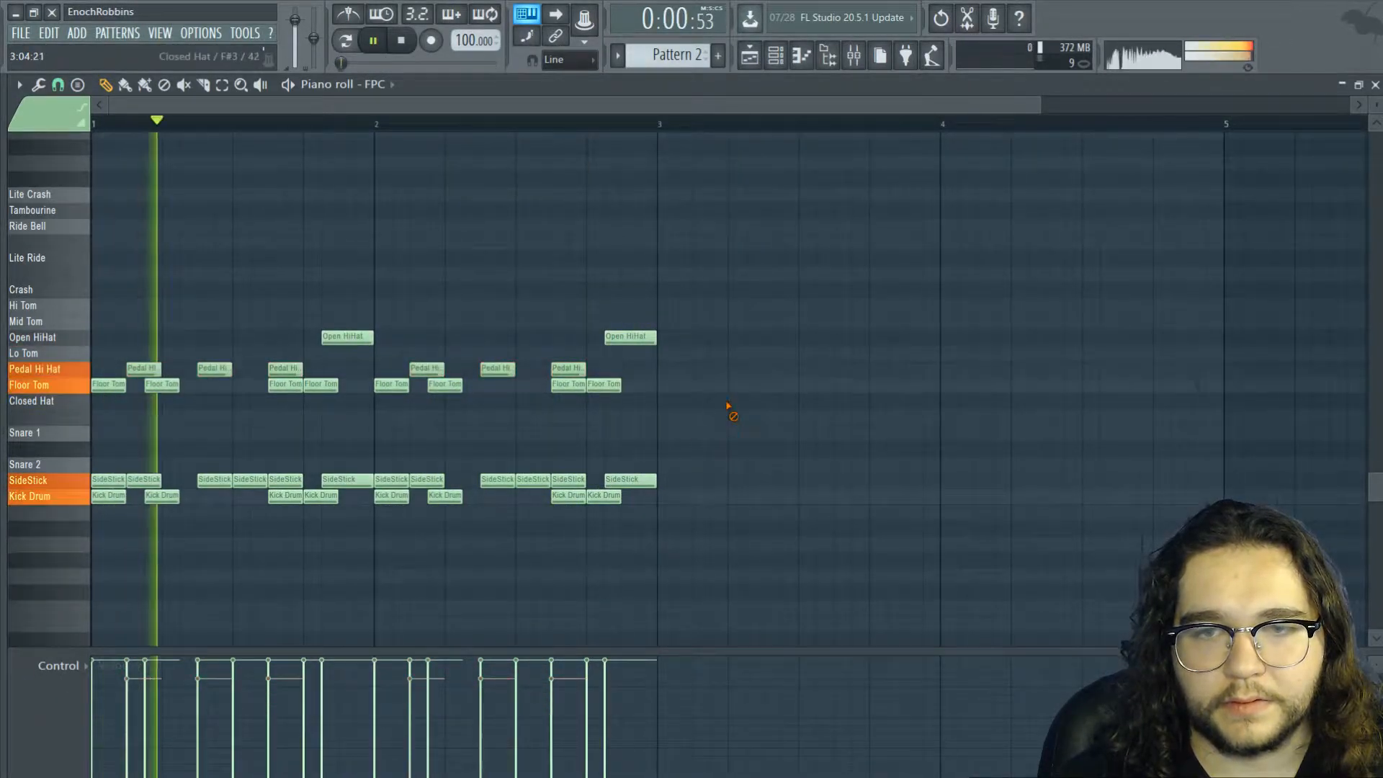
{"action": "left_click_drag", "start_coordinate": [654, 461], "coordinate": [48, 482]}
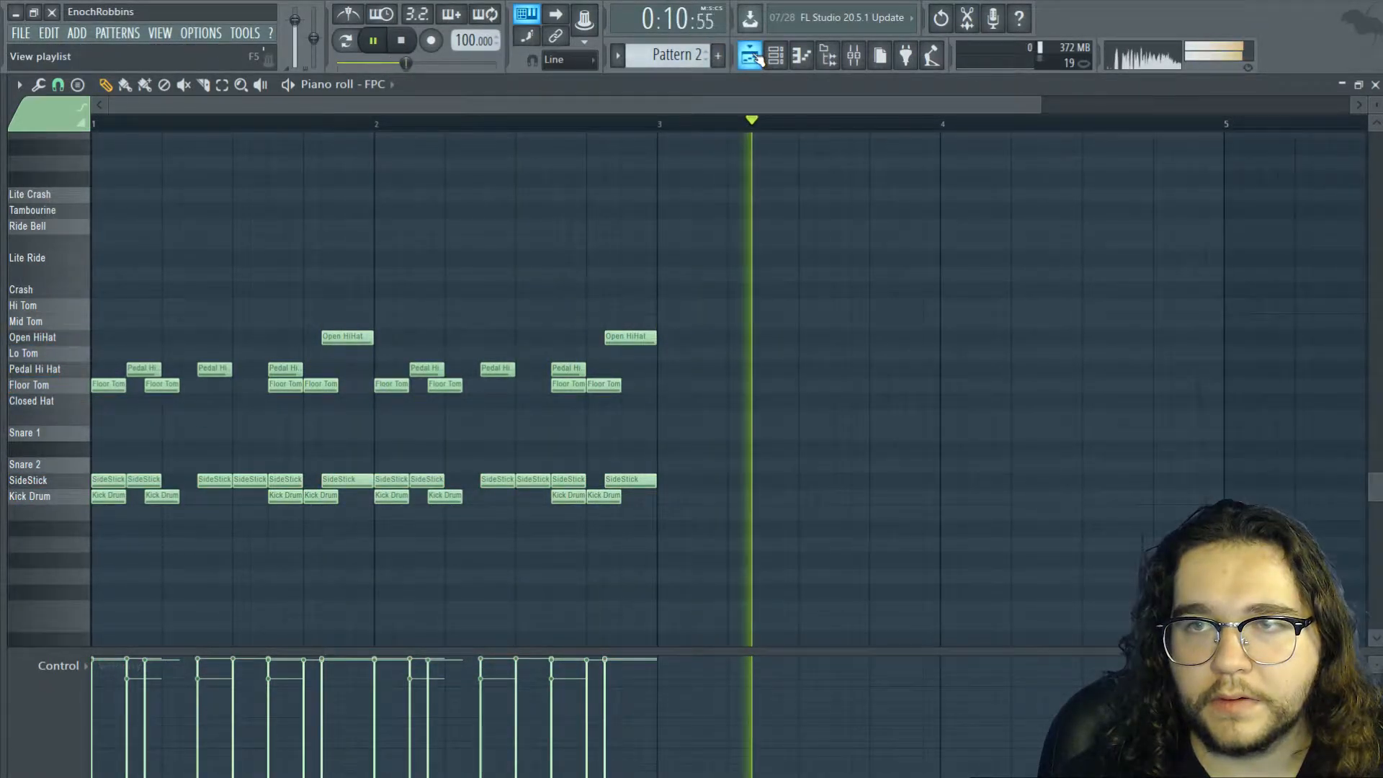
Delete the Pattern 1 and Pattern 2 clips at bar 1 of the playlist and move the remaining Pattern 2 clip to bar 5
{"action": "key", "text": "F5"}
{"action": "key", "text": "space"}
{"action": "right_click", "coordinate": [241, 270]}
{"action": "right_click", "coordinate": [242, 222]}
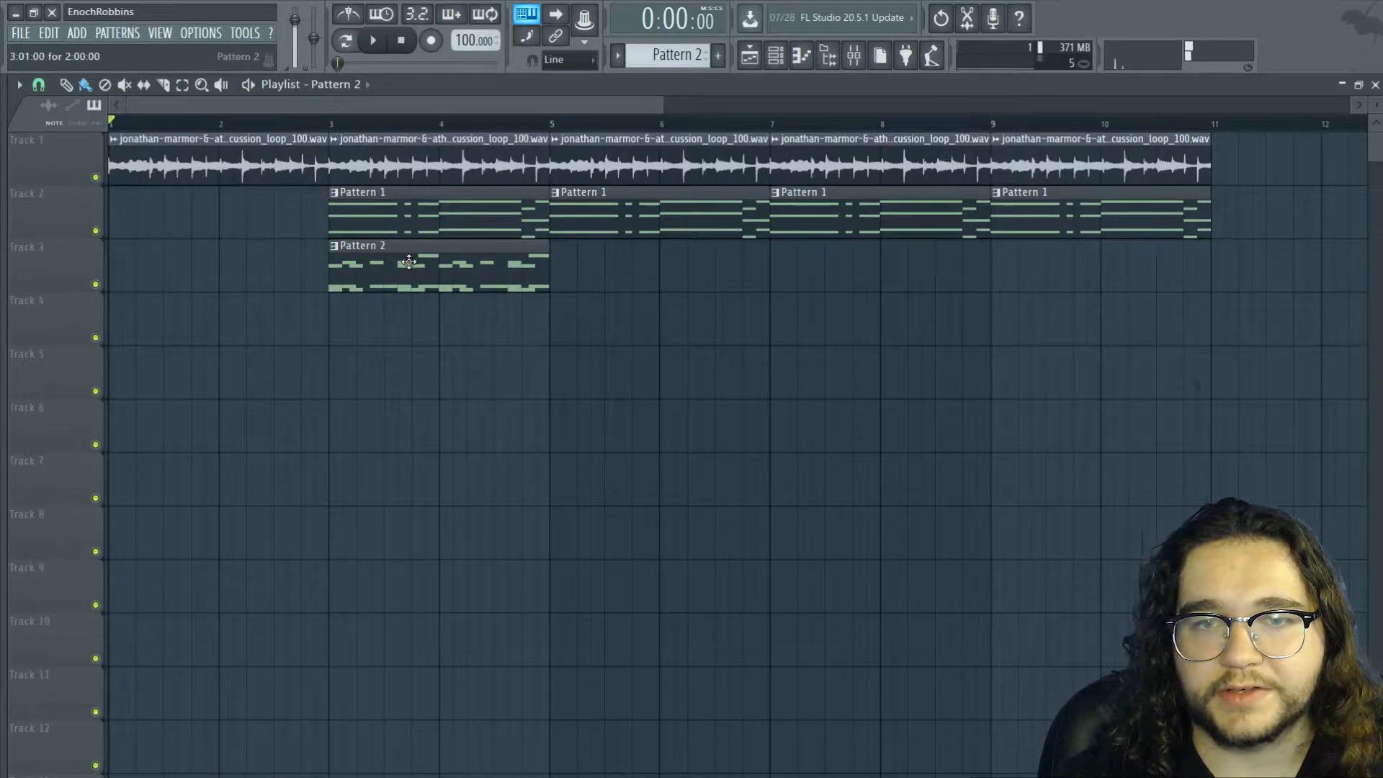
{"action": "left_click_drag", "start_coordinate": [392, 258], "coordinate": [608, 246]}
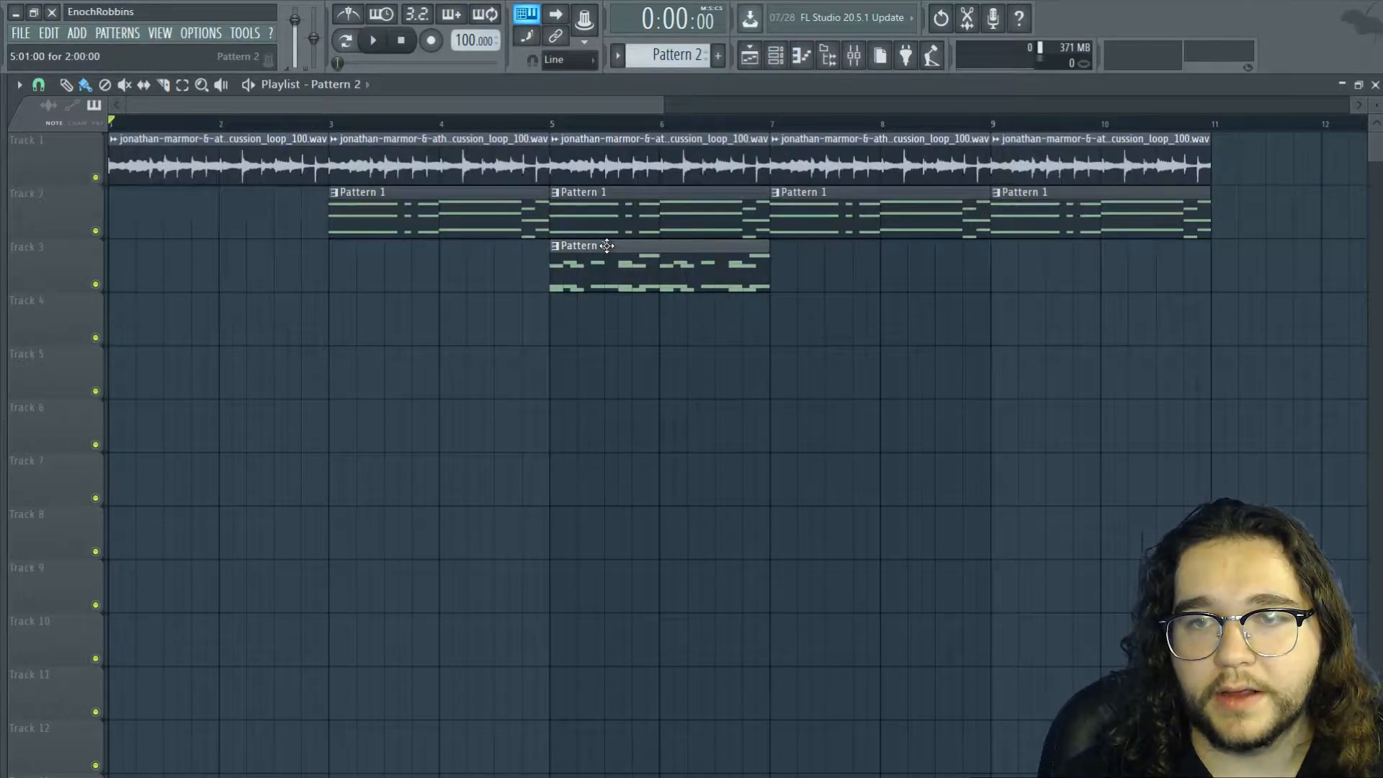
Delete the Pattern 1 clips and audio loops at bars 7 and 9, and play the shortened arrangement
{"action": "right_click", "coordinate": [834, 225]}
{"action": "right_click", "coordinate": [1074, 240]}
{"action": "key", "text": "space"}
{"action": "right_click", "coordinate": [1009, 162]}
{"action": "right_click", "coordinate": [897, 156]}
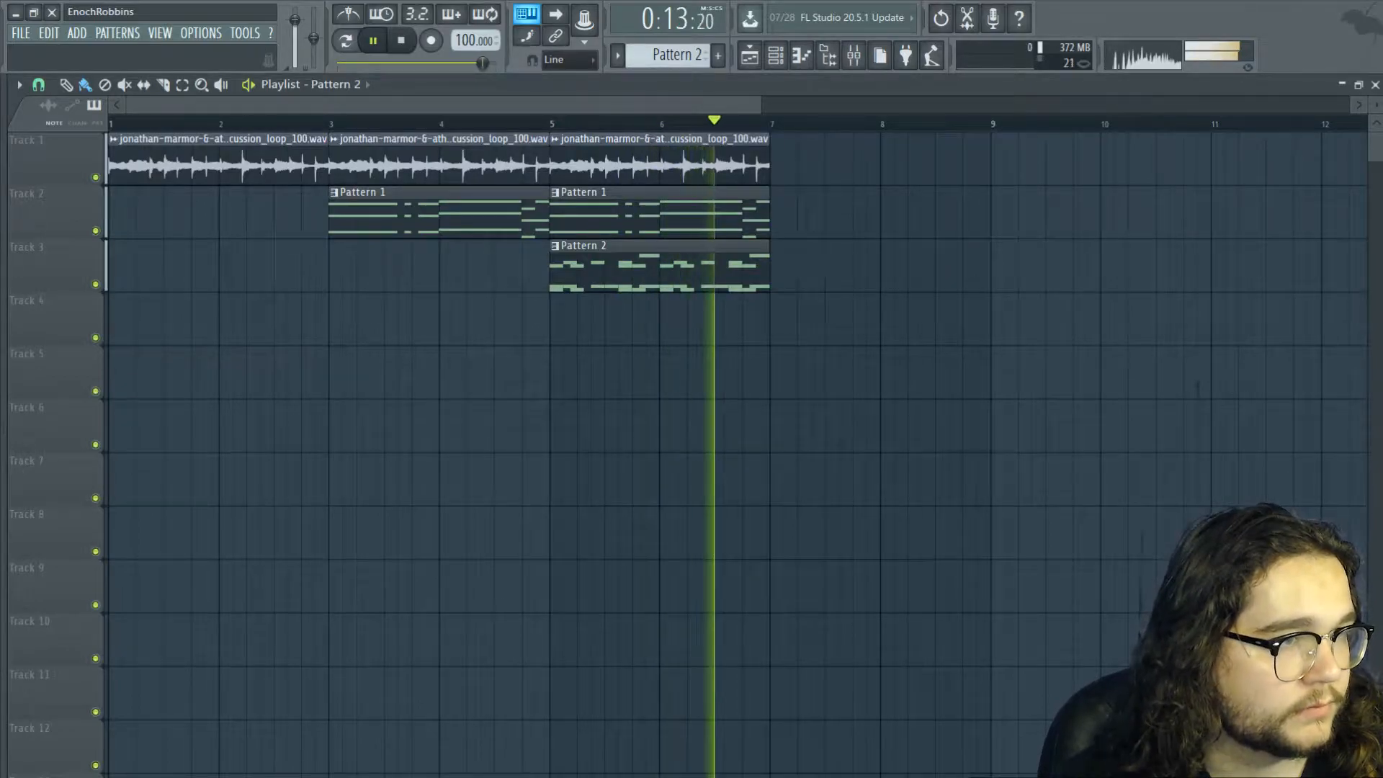
{"action": "key", "text": "space"}
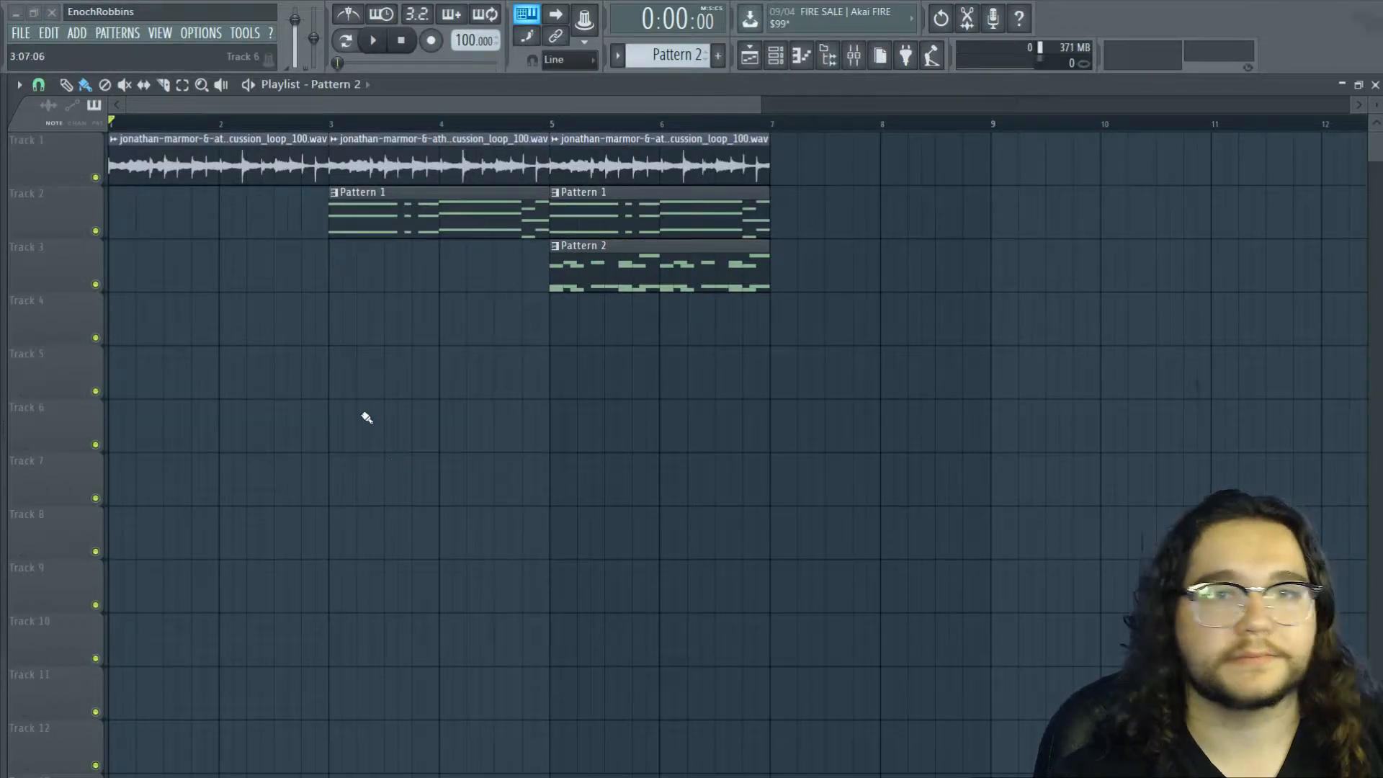
Duplicate the audio loop, Pattern 1 and Pattern 2 clips from bar 5 to bar 7 and play the arrangement
{"action": "left_click", "coordinate": [386, 51]}
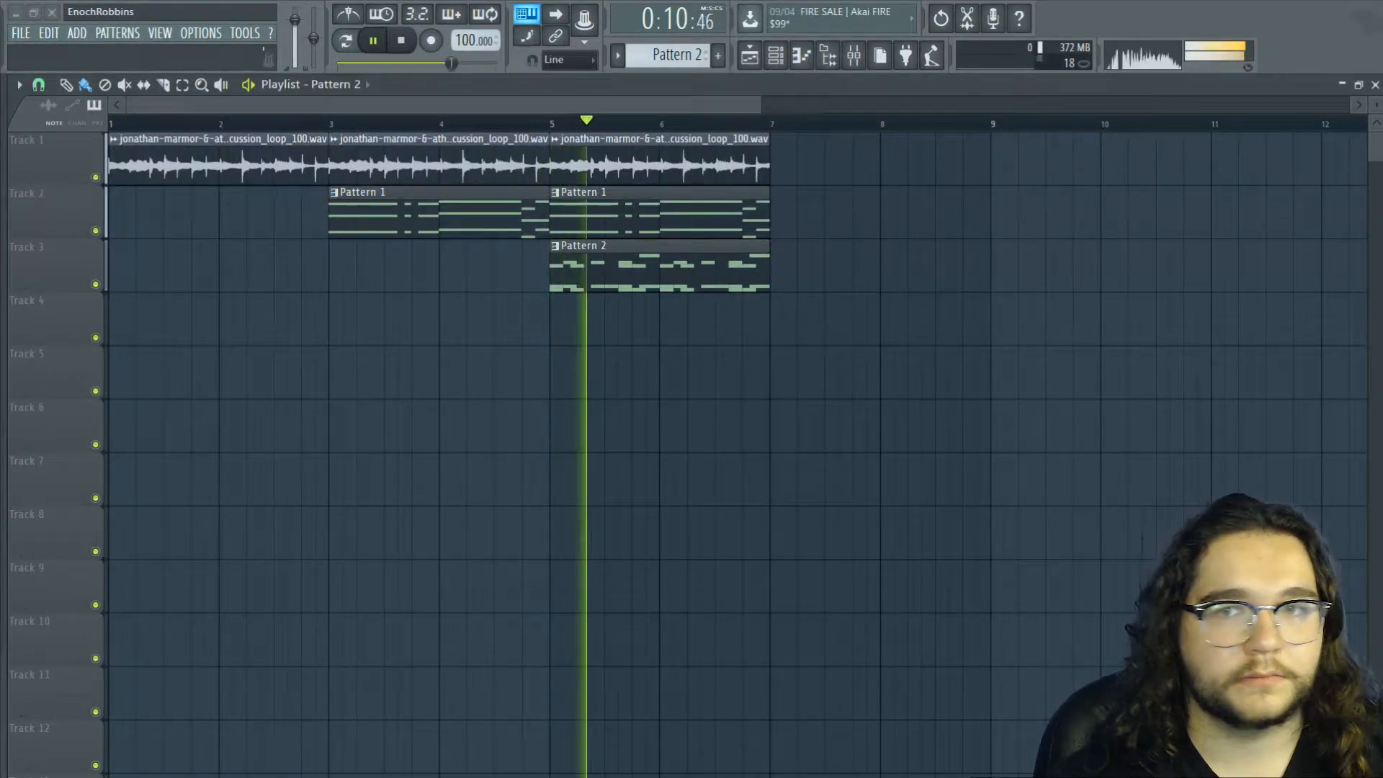
{"action": "left_click", "coordinate": [556, 124]}
{"action": "left_click_drag", "start_coordinate": [596, 141], "coordinate": [589, 267]}
{"action": "key", "text": "ctrl+b"}
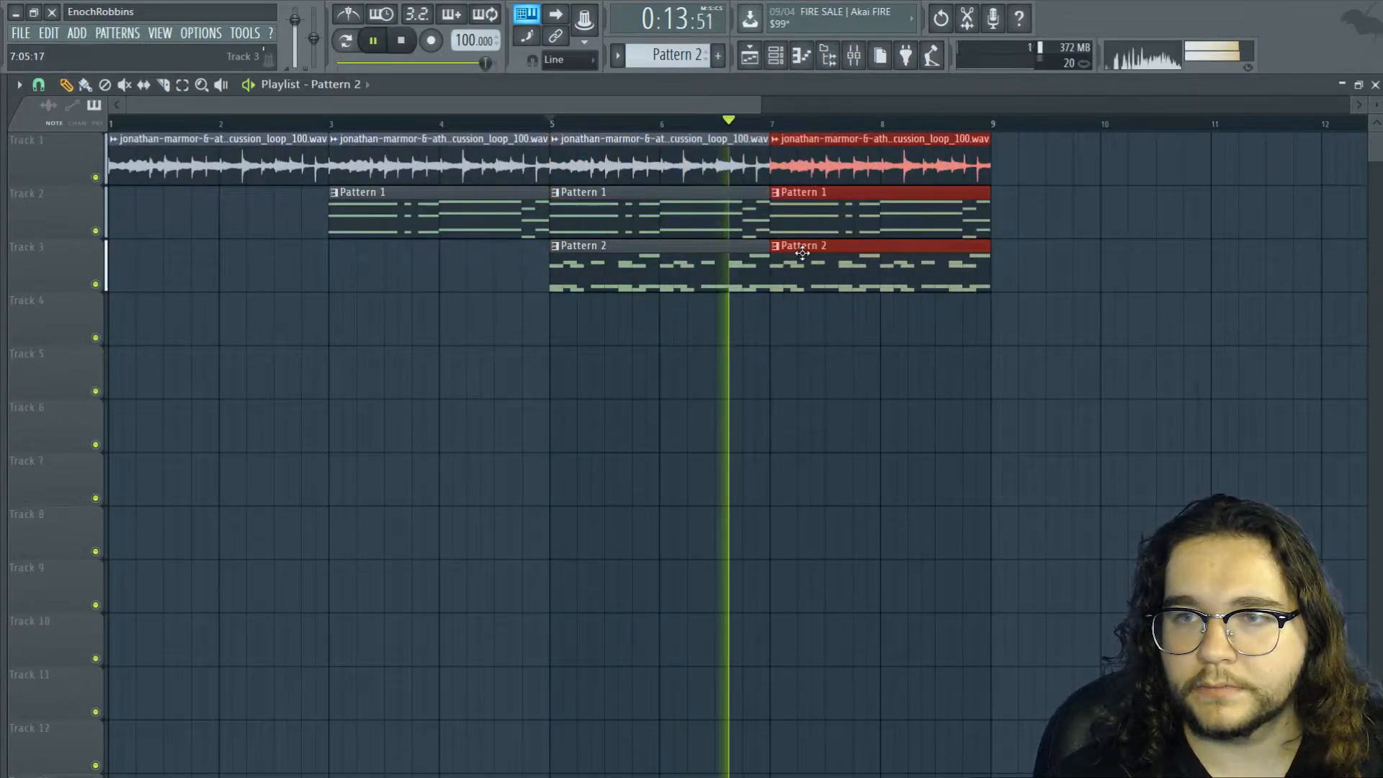
{"action": "left_click", "coordinate": [738, 284]}
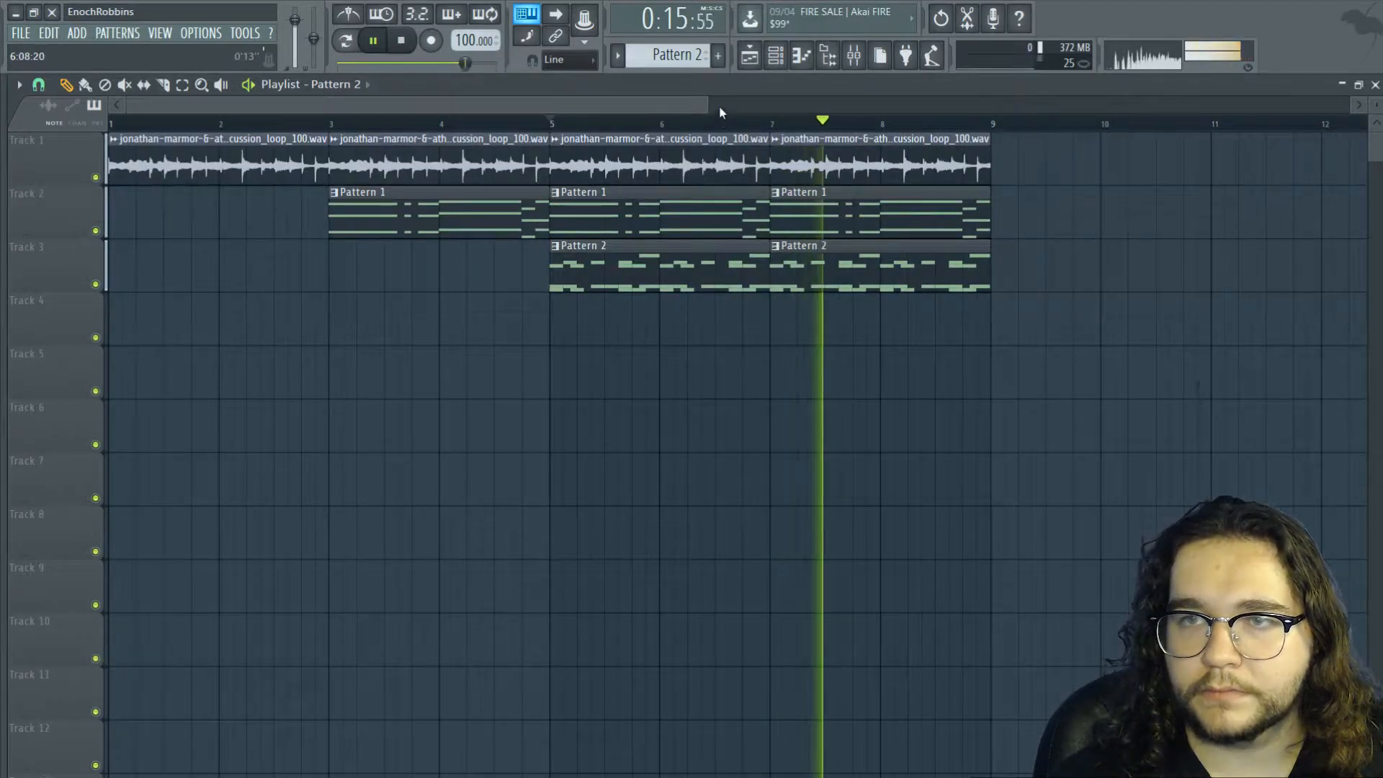
{"action": "left_click_drag", "start_coordinate": [704, 105], "coordinate": [707, 105]}
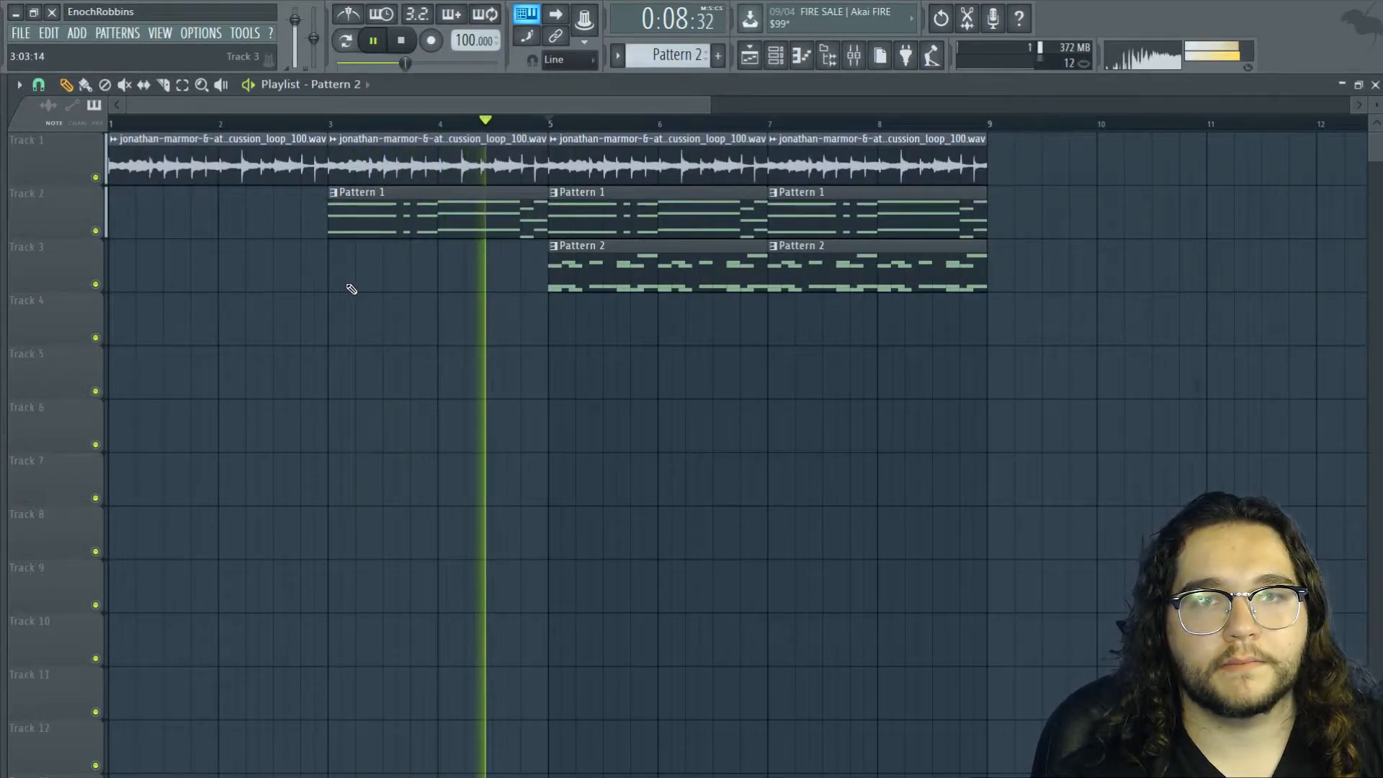
{"action": "left_click", "coordinate": [405, 41]}
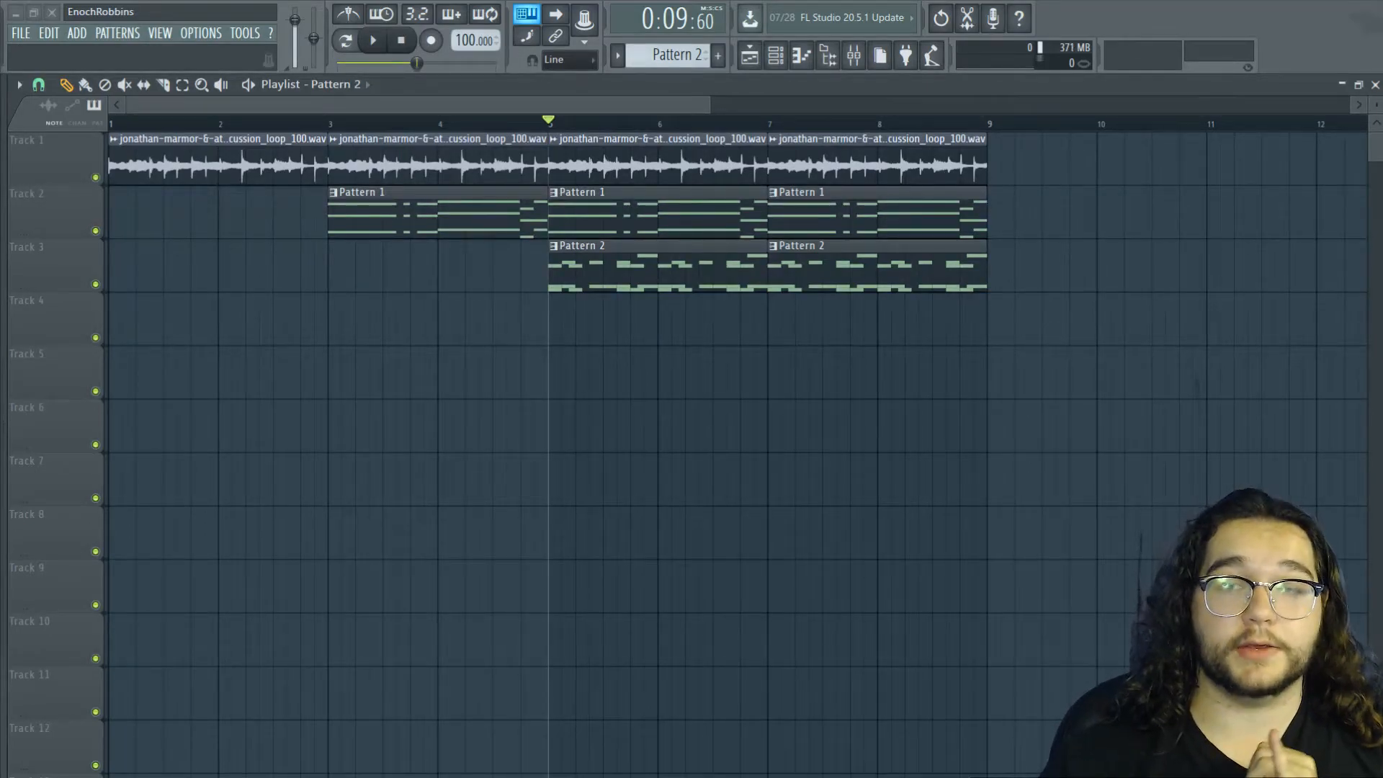
Examine the list of plugins that can replace the FL Keys #2 instrument in the channel rack
{"action": "left_click", "coordinate": [777, 56]}
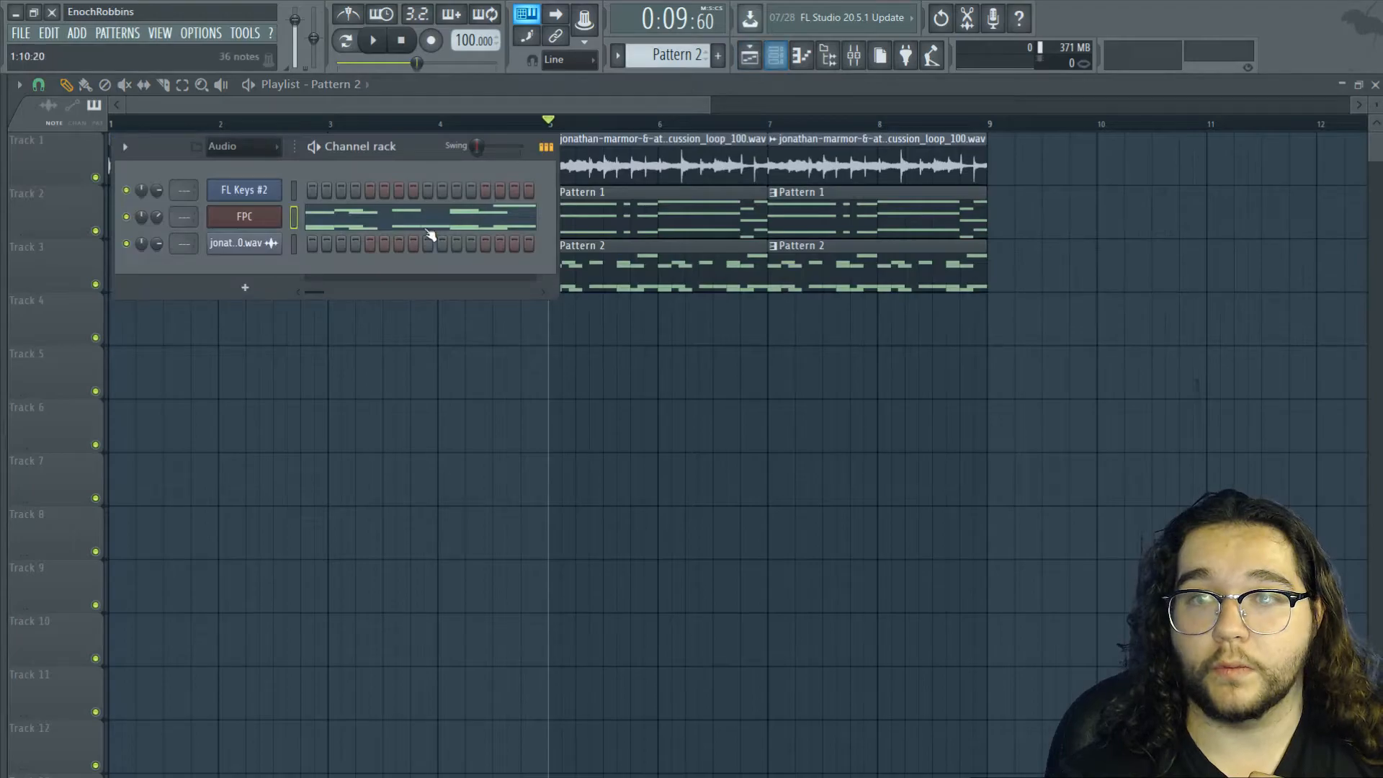
{"action": "right_click", "coordinate": [248, 193]}
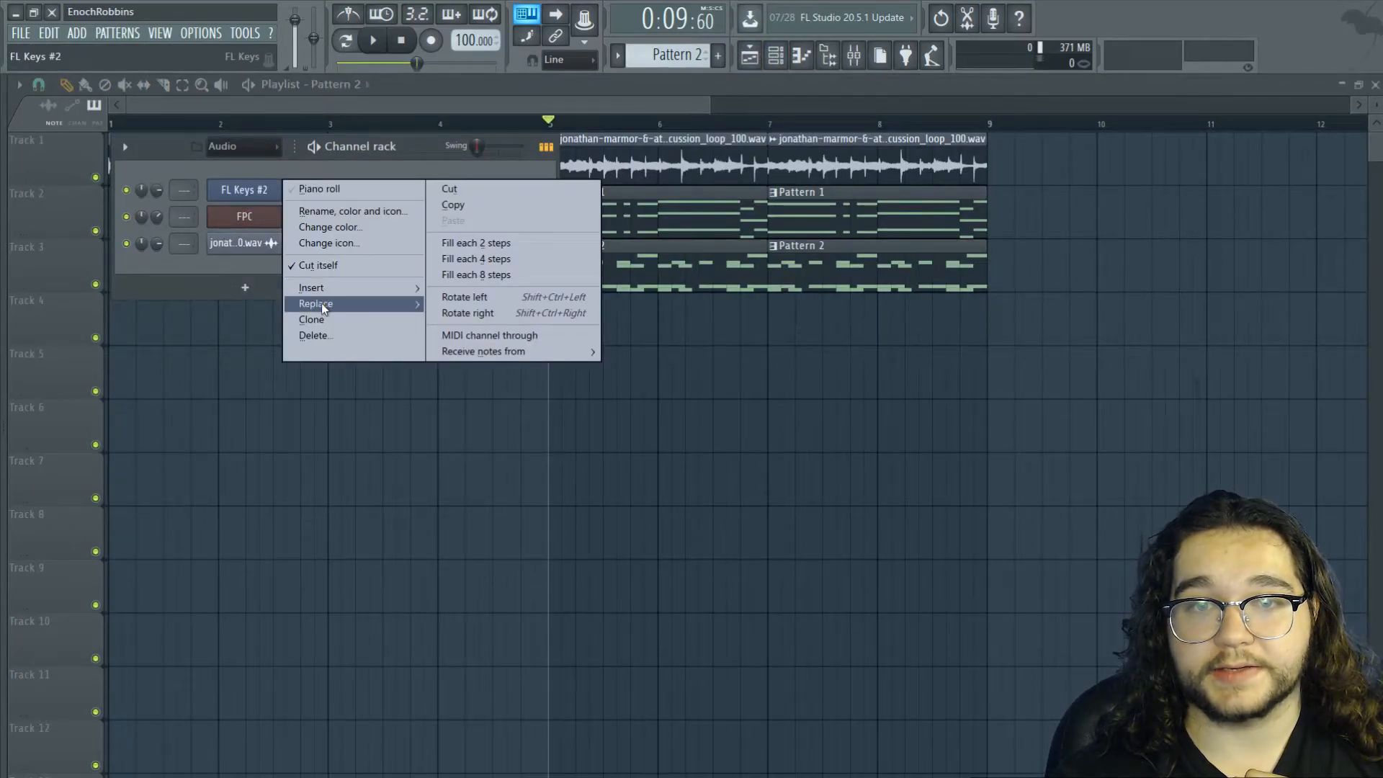
{"action": "mouse_move", "coordinate": [352, 287]}
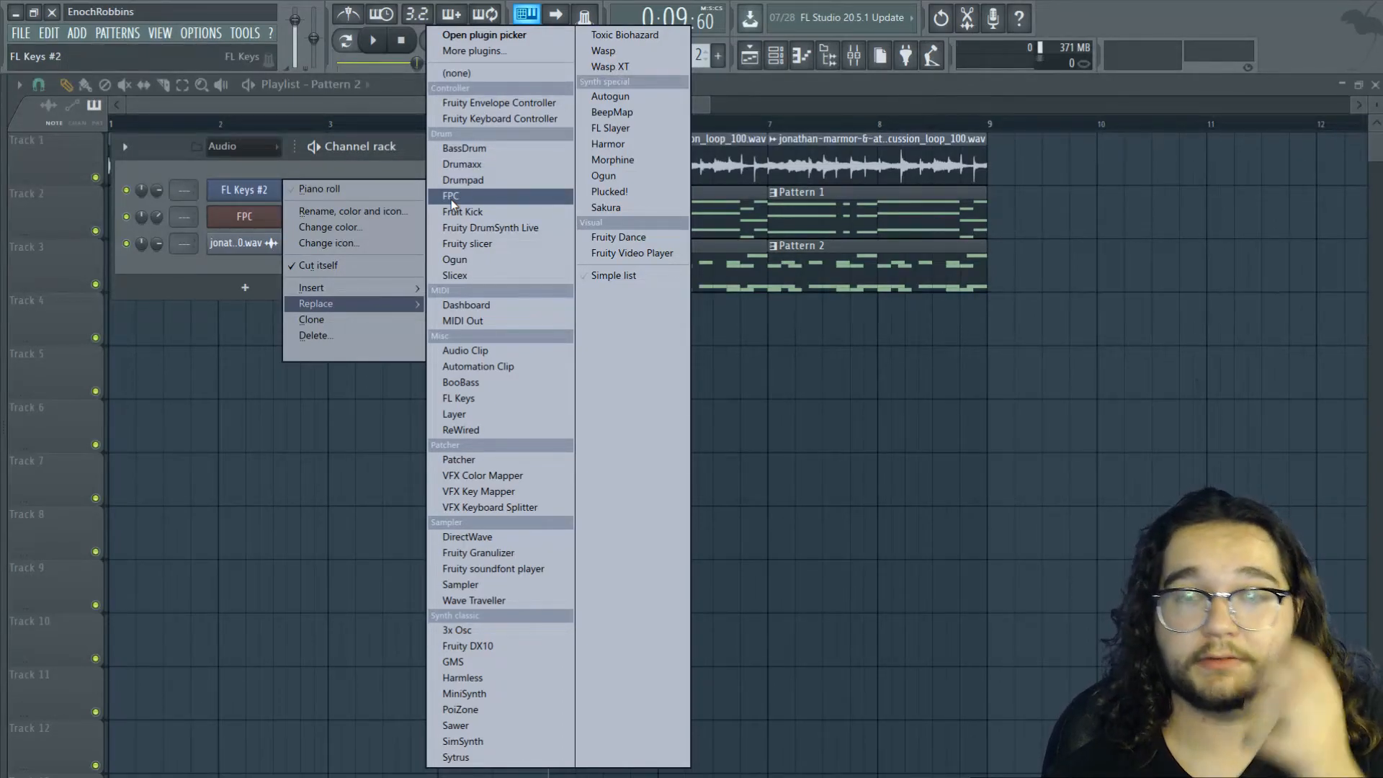
{"action": "left_click", "coordinate": [325, 102]}
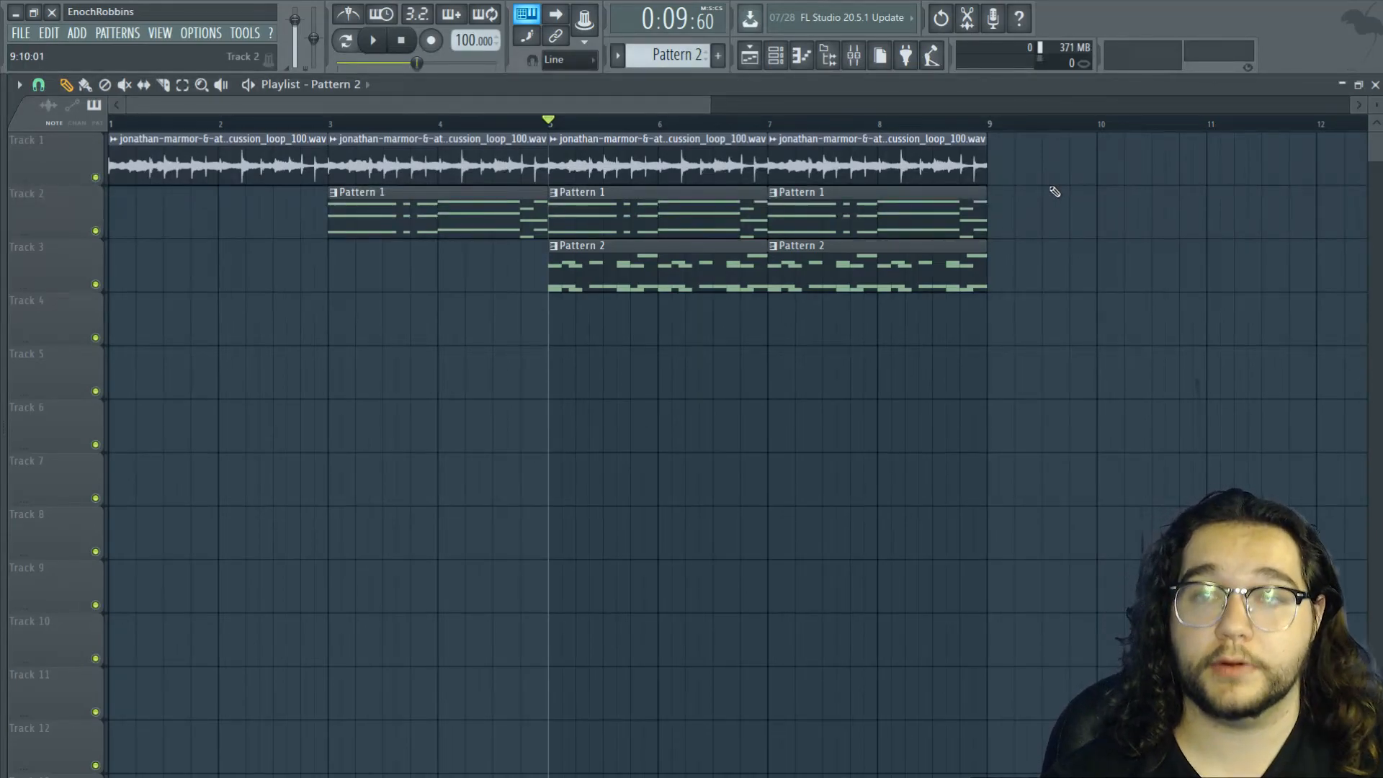
{"action": "left_click_drag", "start_coordinate": [706, 109], "coordinate": [536, 129]}
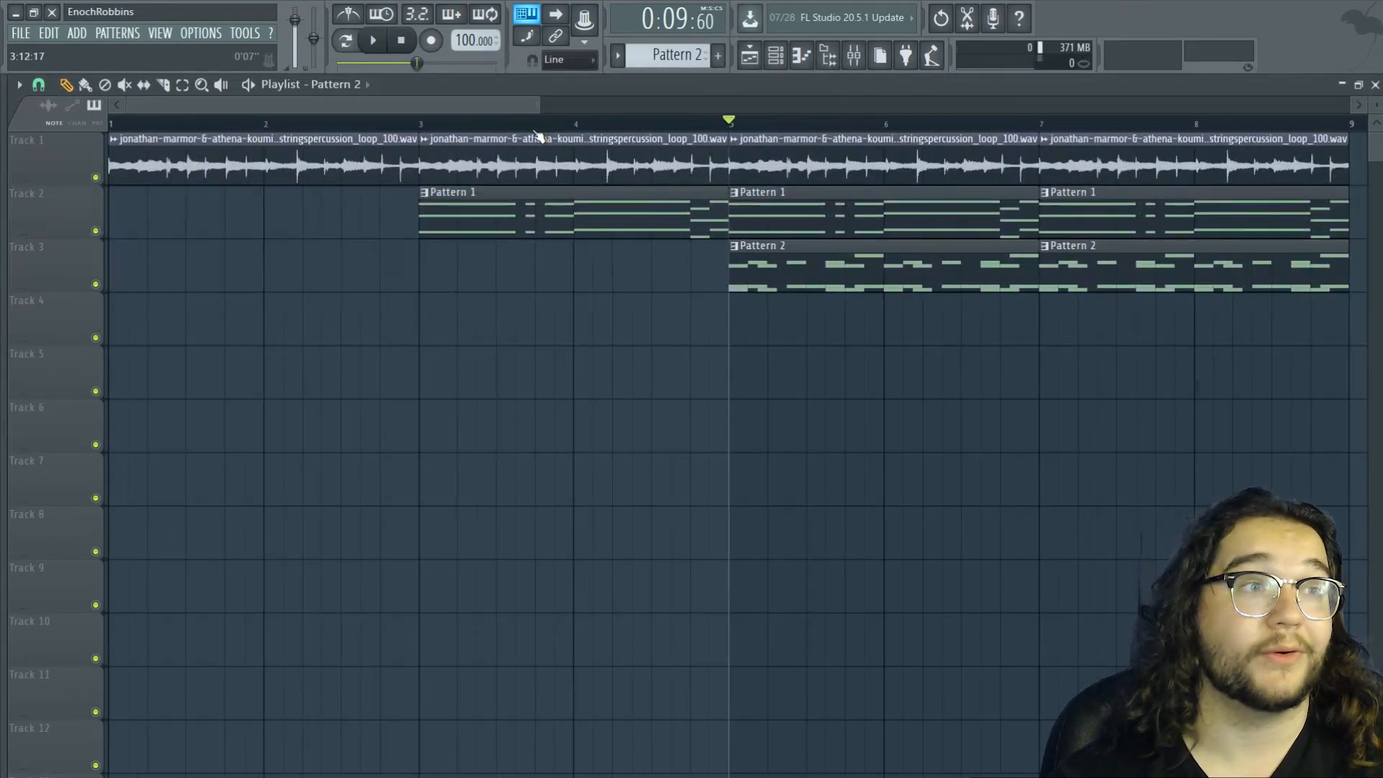